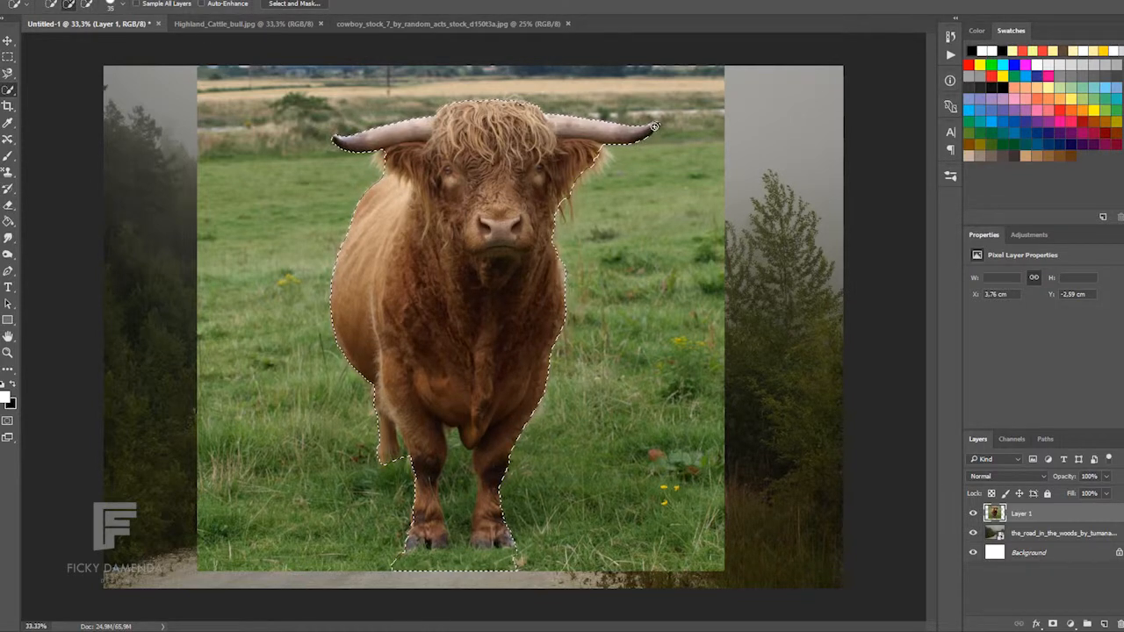
Refine the bull selection in Select and Mask and output it as a layer mask.
{"action": "left_click", "coordinate": [294, 4]}
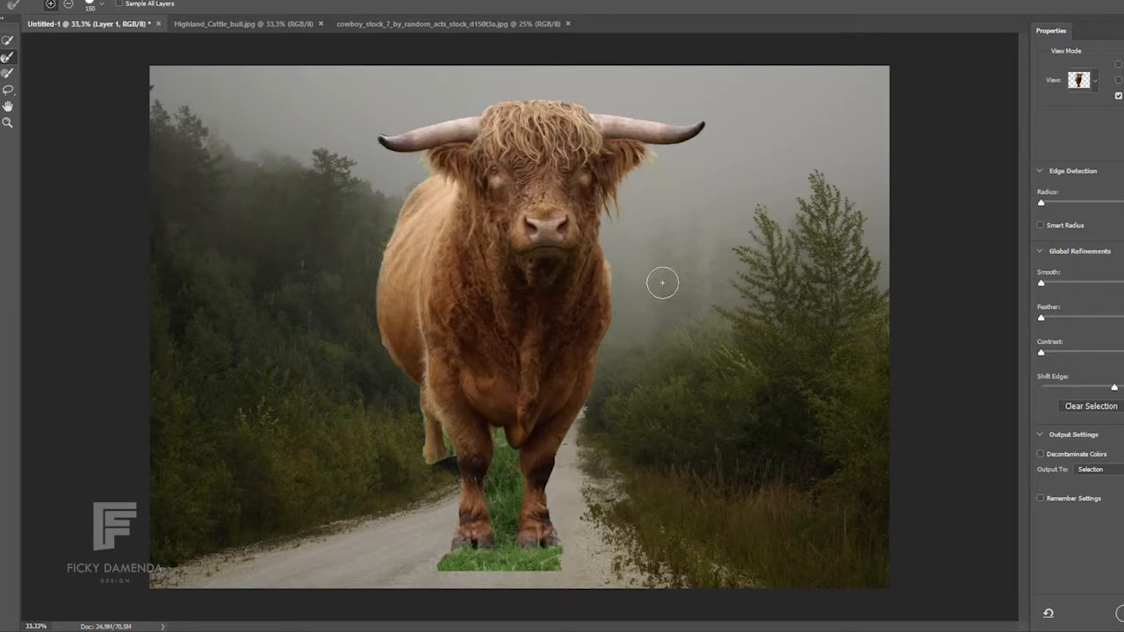
{"action": "left_click", "coordinate": [1102, 470]}
{"action": "left_click", "coordinate": [1109, 488]}
{"action": "key", "text": "Return"}
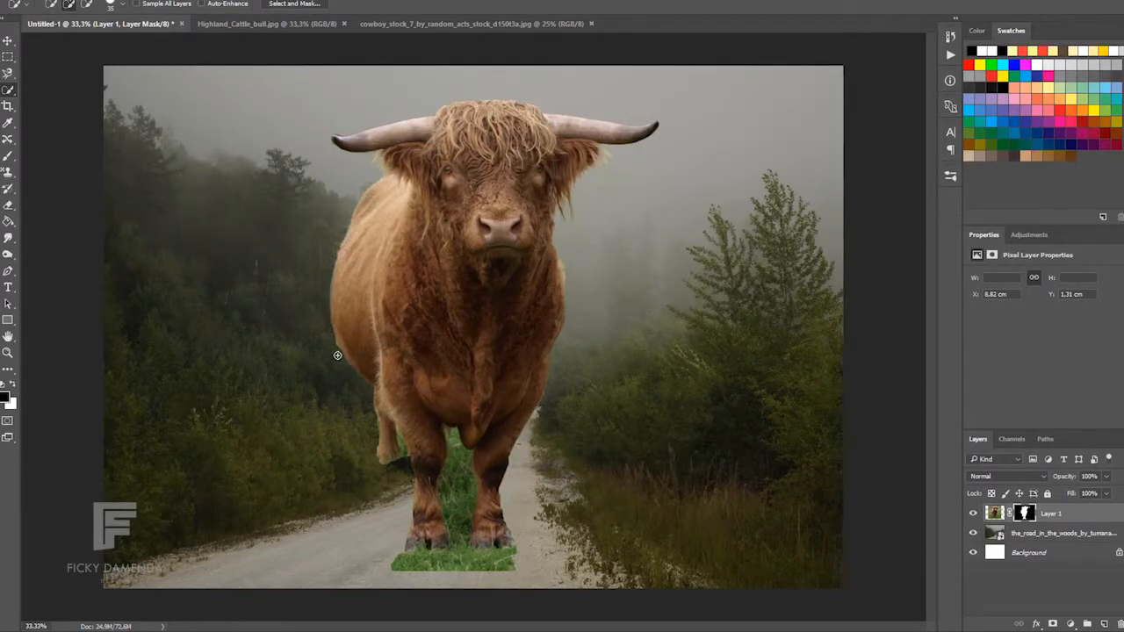
Brush away the leftover green fringe along the bull's flank on its layer mask.
{"action": "key", "text": "ctrl+plus"}
{"action": "key", "text": "ctrl+plus"}
{"action": "key", "text": "ctrl+plus"}
{"action": "left_click_drag", "start_coordinate": [524, 626], "coordinate": [454, 627]}
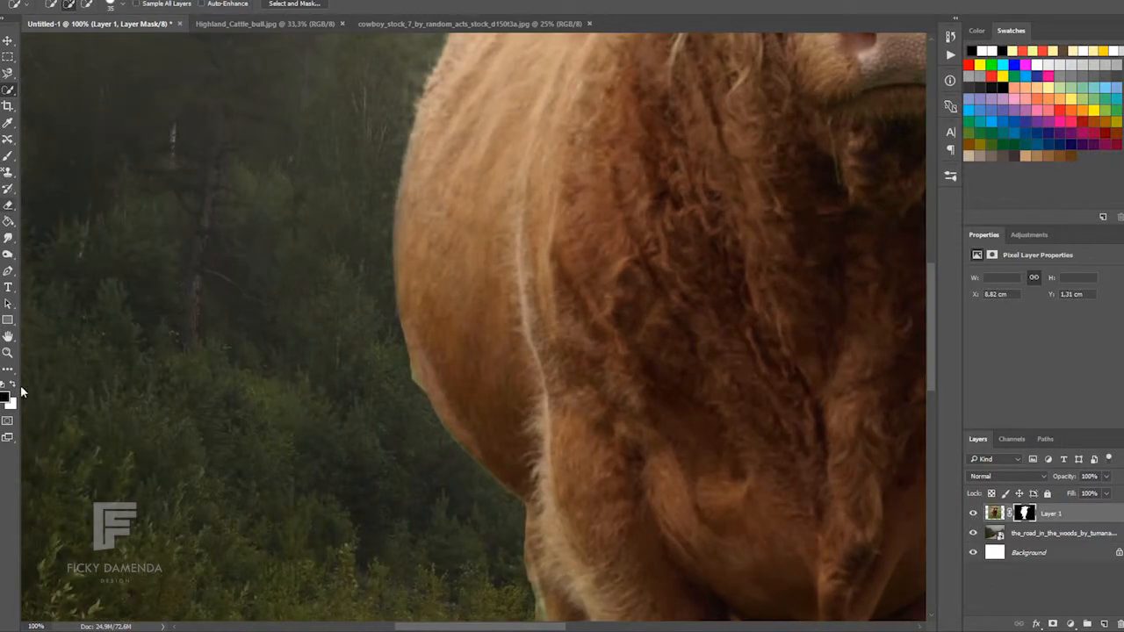
{"action": "left_click", "coordinate": [7, 155]}
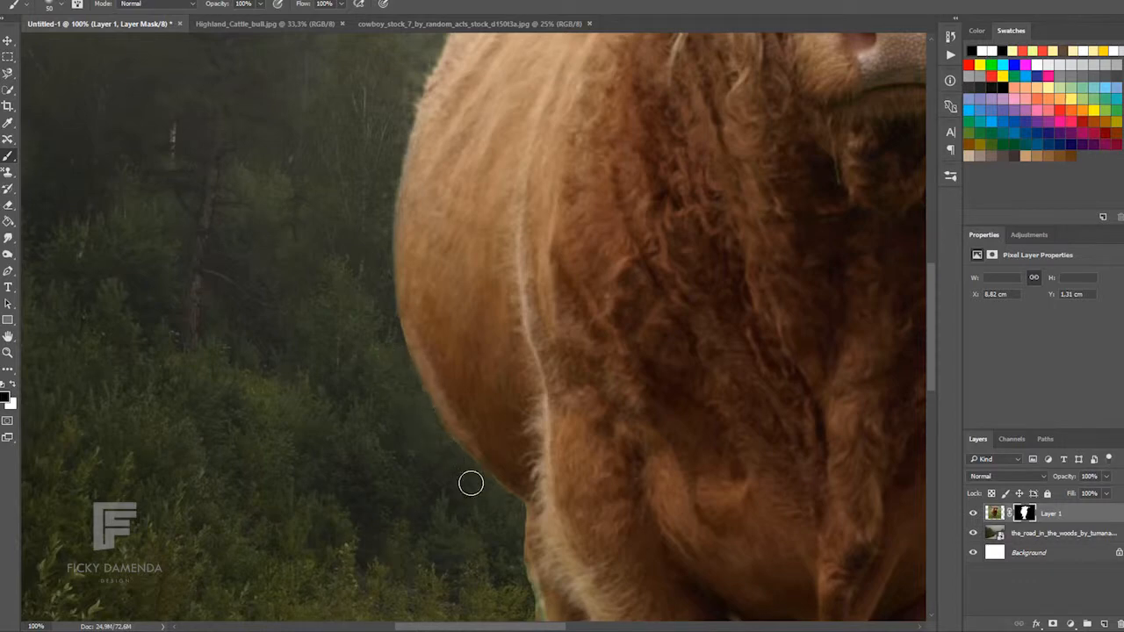
Apply the layer mask permanently to the bull layer.
{"action": "key", "text": "ctrl+minus"}
{"action": "key", "text": "ctrl+minus"}
{"action": "key", "text": "ctrl+minus"}
{"action": "key", "text": "ctrl+minus"}
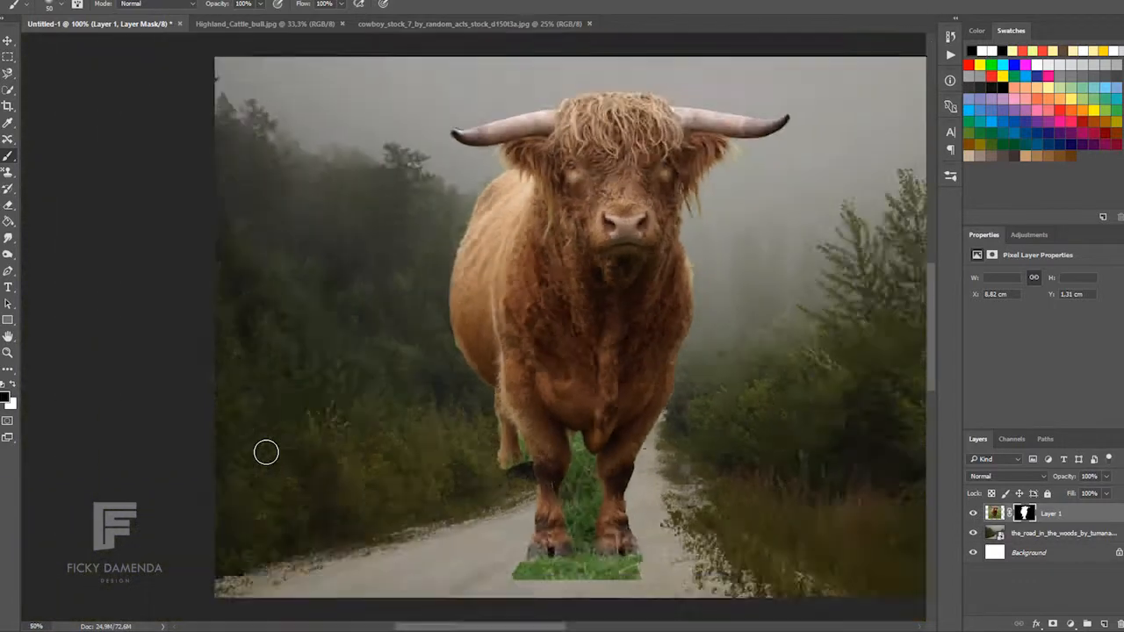
{"action": "key", "text": "v"}
{"action": "key", "text": "ctrl+t"}
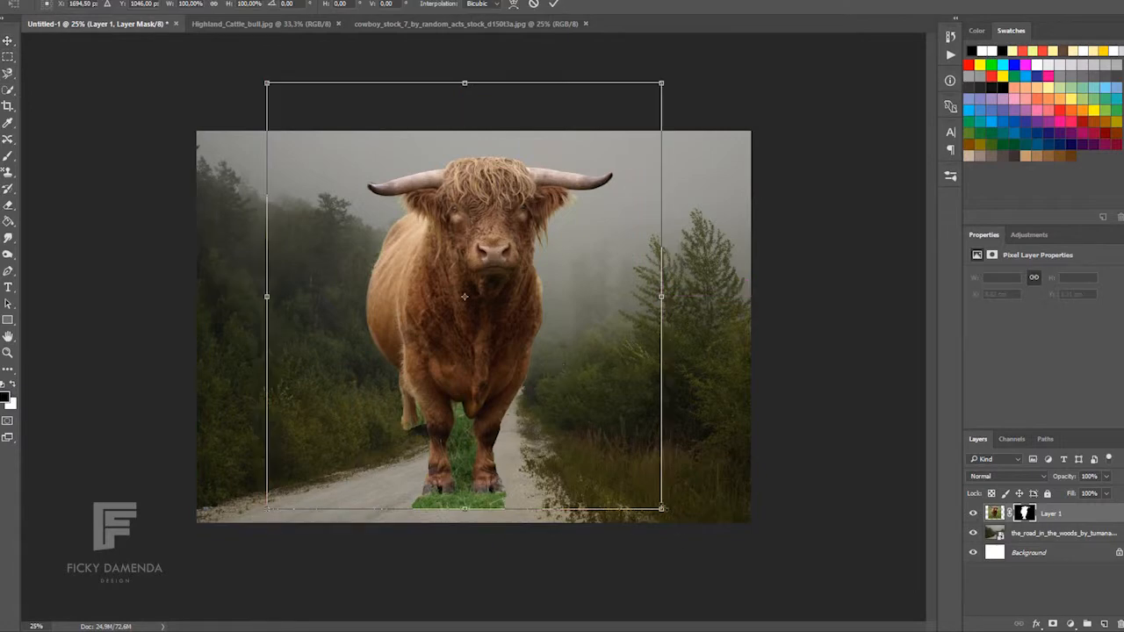
{"action": "left_click", "coordinate": [554, 5]}
{"action": "right_click", "coordinate": [1024, 513]}
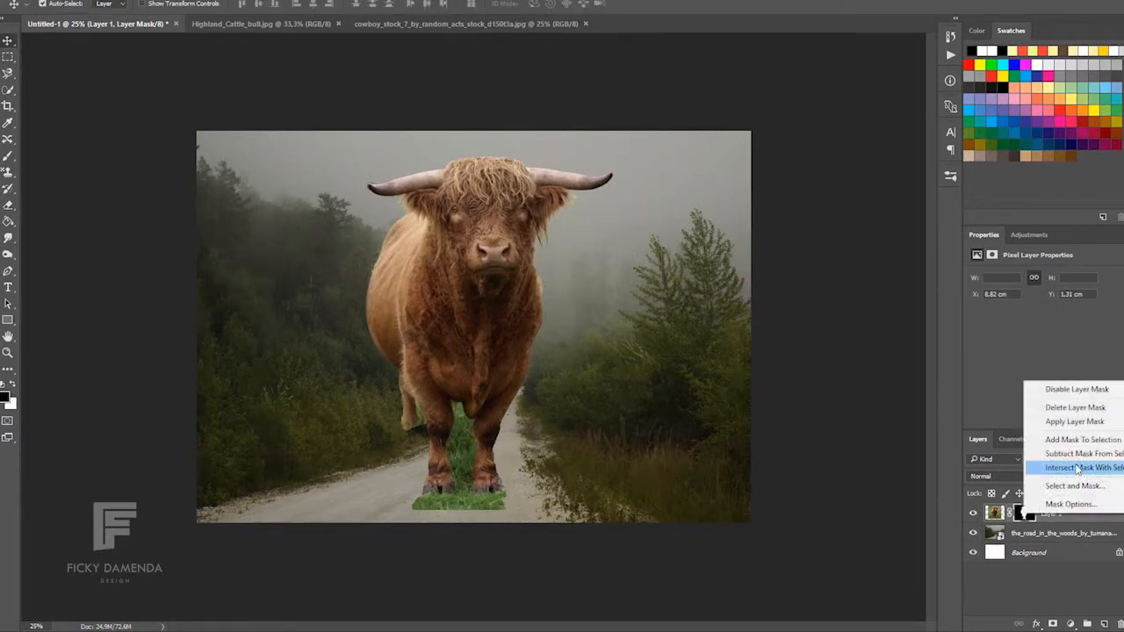
{"action": "left_click", "coordinate": [1057, 424]}
{"action": "key", "text": "ctrl+t"}
{"action": "left_click_drag", "start_coordinate": [614, 506], "coordinate": [722, 621]}
{"action": "mouse_move", "coordinate": [533, 475]}
{"action": "left_mouse_down"}
{"action": "mouse_move", "coordinate": [518, 408]}
{"action": "mouse_move", "coordinate": [518, 463]}
{"action": "left_mouse_up"}
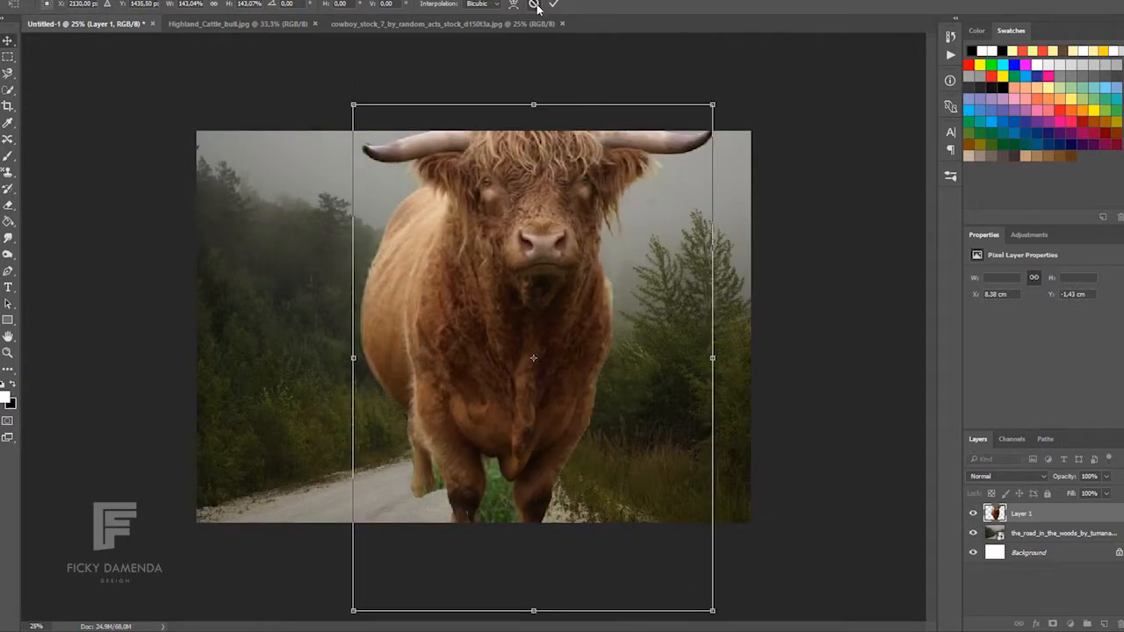
{"action": "left_click", "coordinate": [535, 5]}
Squash the road photo vertically to about 79% height by lowering its upper edge.
{"action": "left_click", "coordinate": [1093, 535]}
{"action": "key", "text": "ctrl+t"}
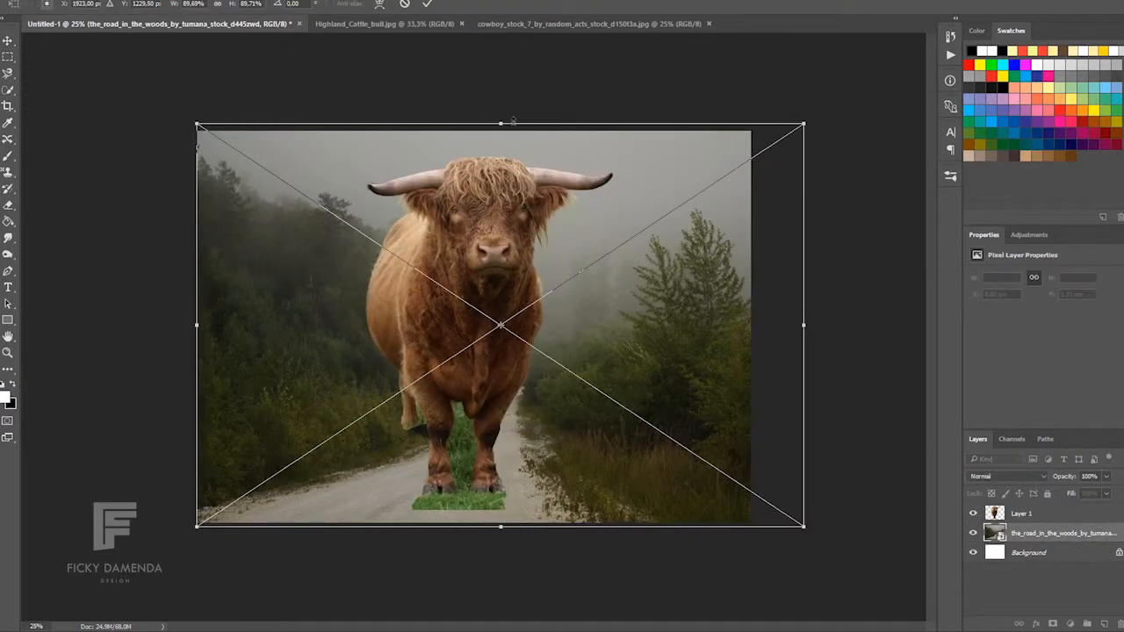
{"action": "left_click_drag", "start_coordinate": [499, 131], "coordinate": [499, 173]}
{"action": "left_click", "coordinate": [424, 4]}
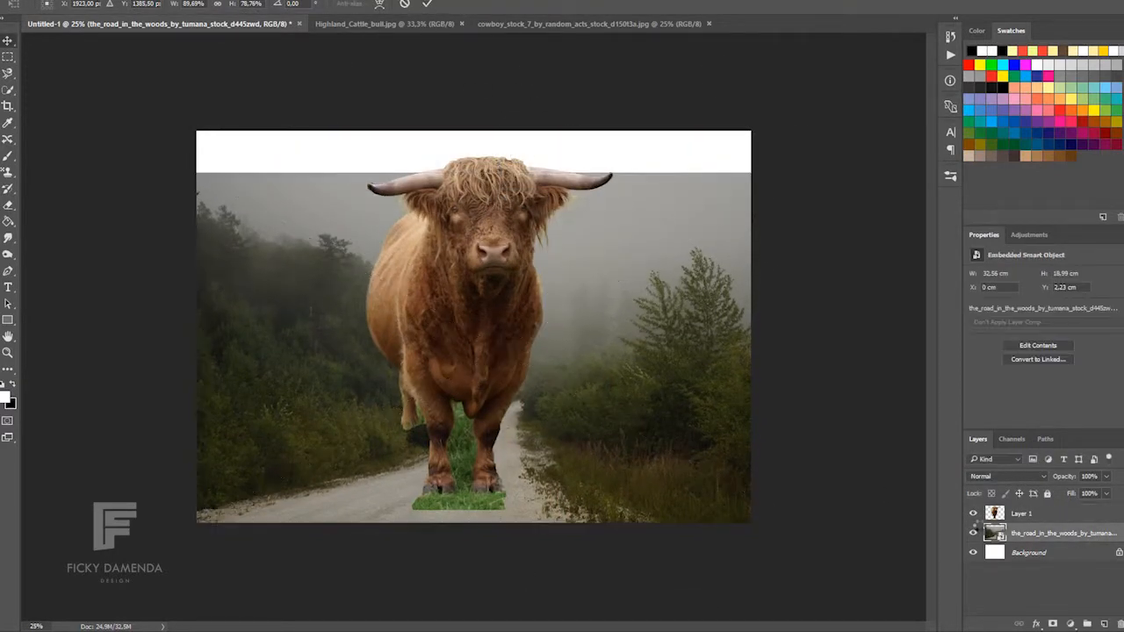
Rasterize the road photo's smart object layer so it can be painted on.
{"action": "left_click", "coordinate": [5, 155]}
{"action": "left_click", "coordinate": [358, 254]}
{"action": "left_click", "coordinate": [620, 231]}
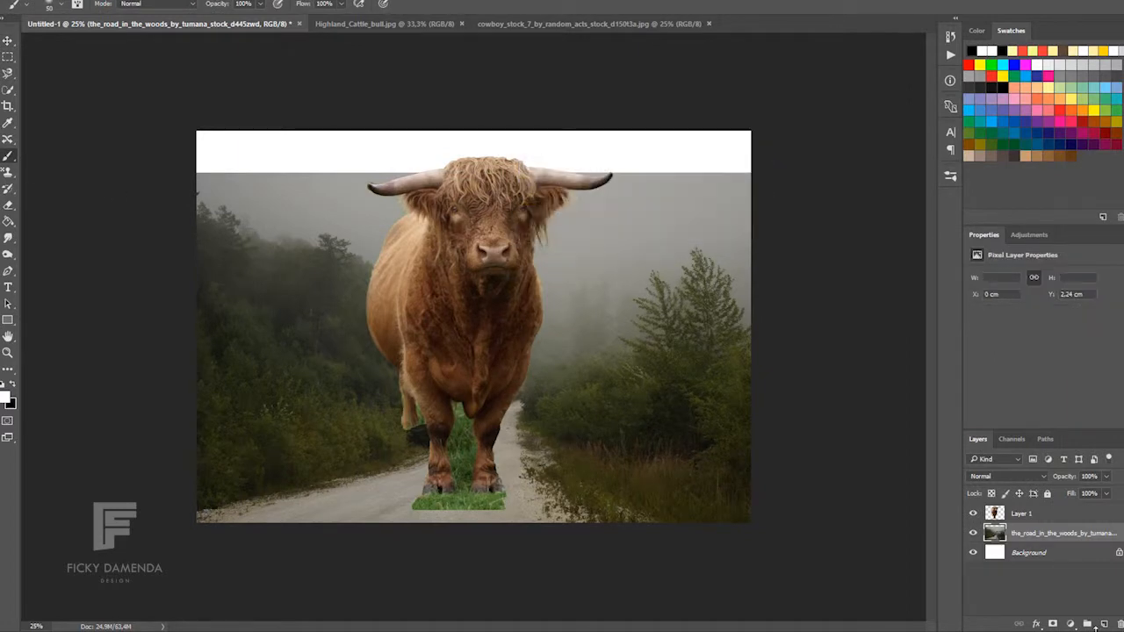
Add a new layer beneath the road photo and fill the empty strip above it with sampled sky grey, using a large soft brush.
{"action": "left_click", "coordinate": [1103, 624]}
{"action": "left_click_drag", "start_coordinate": [1053, 537], "coordinate": [1044, 558]}
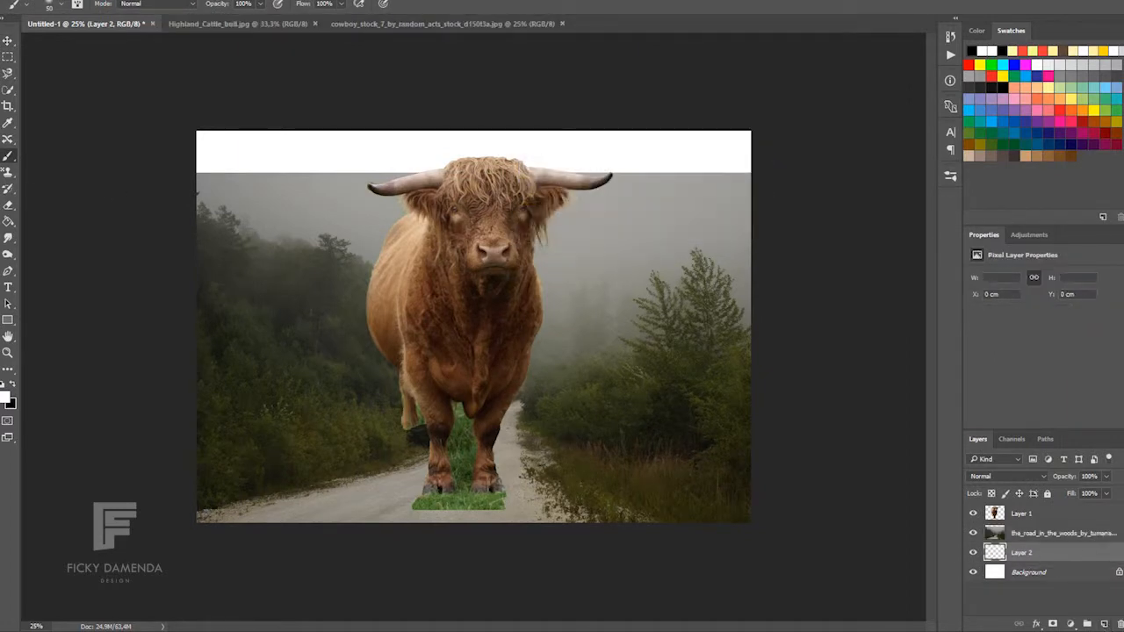
{"action": "left_click", "coordinate": [318, 194], "text": "alt"}
{"action": "mouse_move", "coordinate": [341, 173]}
{"action": "left_mouse_down"}
{"action": "mouse_move", "coordinate": [195, 130]}
{"action": "mouse_move", "coordinate": [253, 171]}
{"action": "mouse_move", "coordinate": [622, 196]}
{"action": "left_mouse_up"}
{"action": "key", "text": "ctrl+z"}
{"action": "key", "text": "bracketright"}
{"action": "key", "text": "bracketright"}
{"action": "key", "text": "bracketright"}
{"action": "key", "text": "bracketright"}
{"action": "key", "text": "bracketright"}
{"action": "key", "text": "bracketright"}
{"action": "key", "text": "bracketright"}
{"action": "key", "text": "bracketright"}
{"action": "key", "text": "bracketright"}
{"action": "key", "text": "bracketright"}
{"action": "key", "text": "bracketright"}
{"action": "key", "text": "bracketright"}
{"action": "key", "text": "bracketright"}
{"action": "key", "text": "bracketright"}
{"action": "key", "text": "bracketright"}
{"action": "key", "text": "bracketright"}
{"action": "key", "text": "bracketright"}
{"action": "key", "text": "bracketright"}
{"action": "key", "text": "bracketright"}
{"action": "key", "text": "bracketright"}
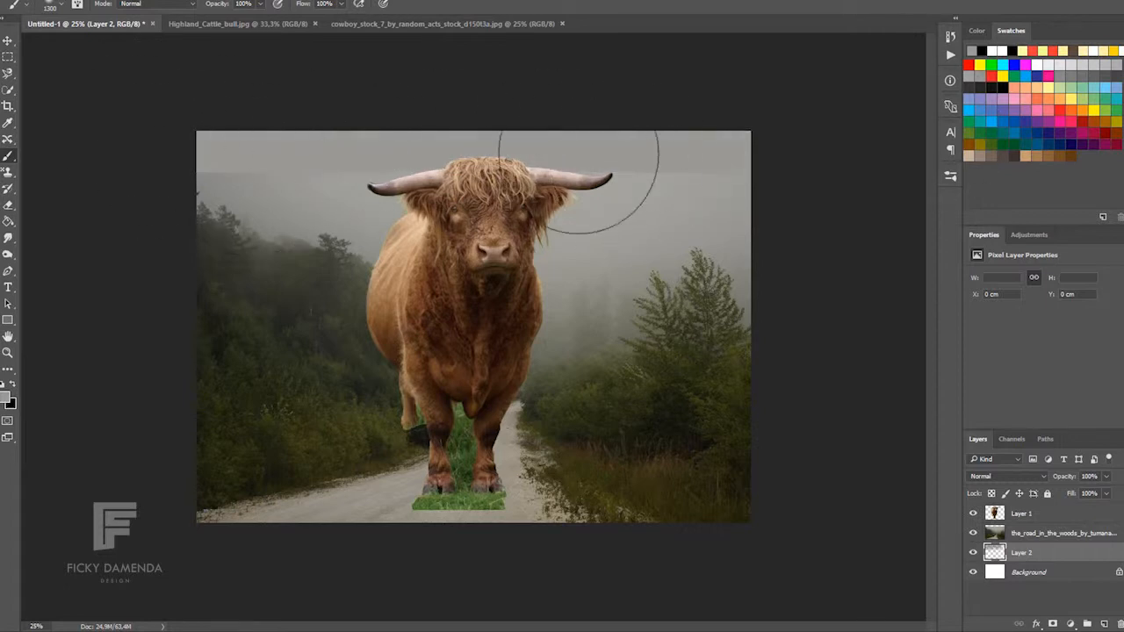
Add a layer mask to the road photo and fade its hard upper edge into the grey sky with a soft black brush.
{"action": "left_click", "coordinate": [1053, 533]}
{"action": "left_click", "coordinate": [1069, 623]}
{"action": "left_click", "coordinate": [1069, 623]}
{"action": "left_click", "coordinate": [1053, 623]}
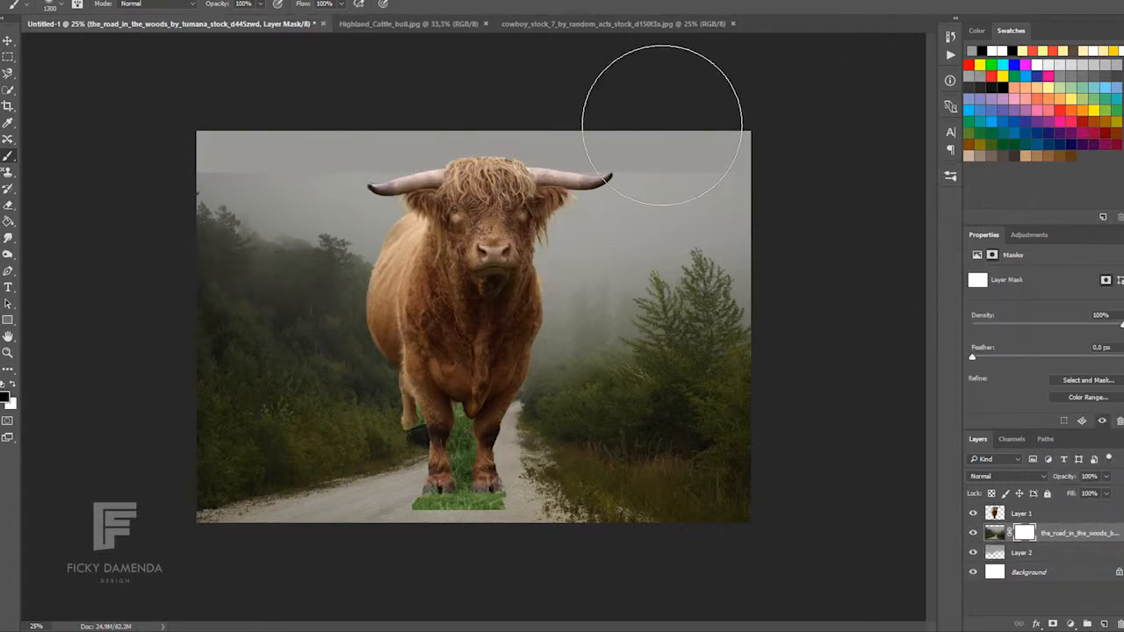
{"action": "key", "text": "bracketleft"}
{"action": "key", "text": "bracketleft"}
{"action": "key", "text": "bracketleft"}
{"action": "key", "text": "bracketleft"}
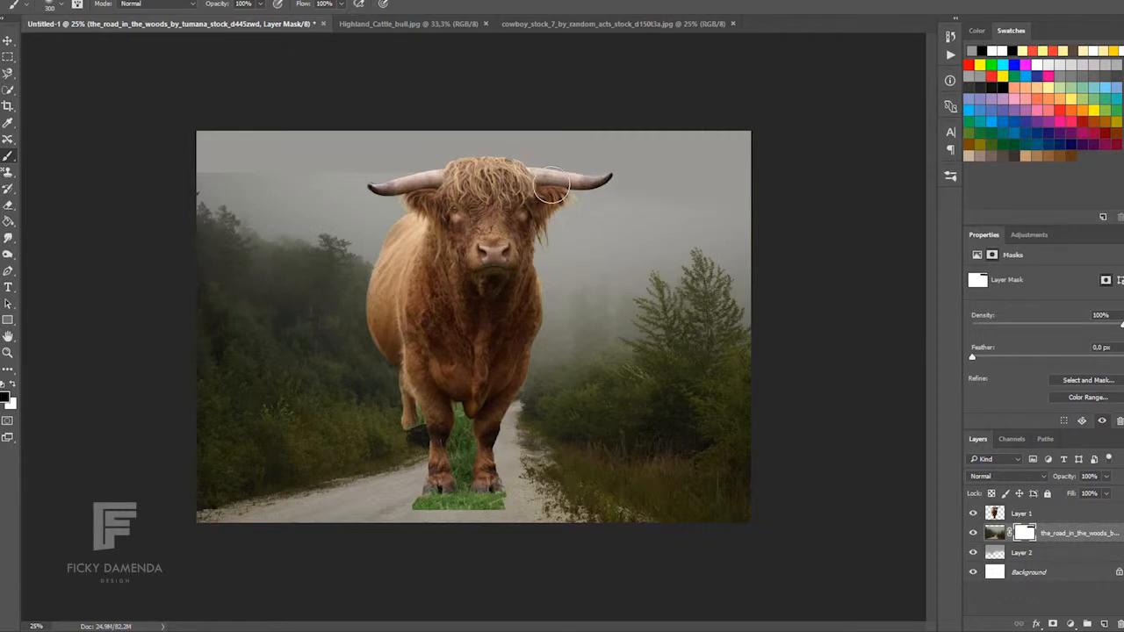
{"action": "mouse_move", "coordinate": [551, 185]}
{"action": "left_mouse_down"}
{"action": "mouse_move", "coordinate": [344, 168]}
{"action": "mouse_move", "coordinate": [181, 132]}
{"action": "left_mouse_up"}
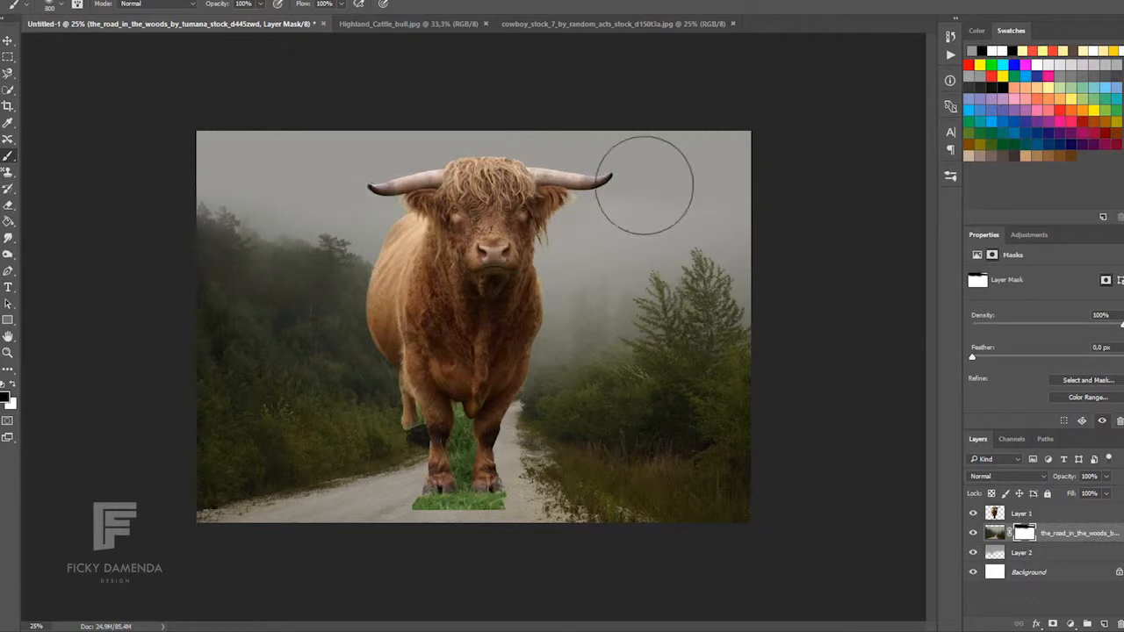
Flip the bull horizontally, enlarge it slightly, and place it centred over the road.
{"action": "left_click", "coordinate": [9, 42]}
{"action": "left_click_drag", "start_coordinate": [505, 254], "coordinate": [558, 268]}
{"action": "key", "text": "ctrl+t"}
{"action": "right_click", "coordinate": [553, 252]}
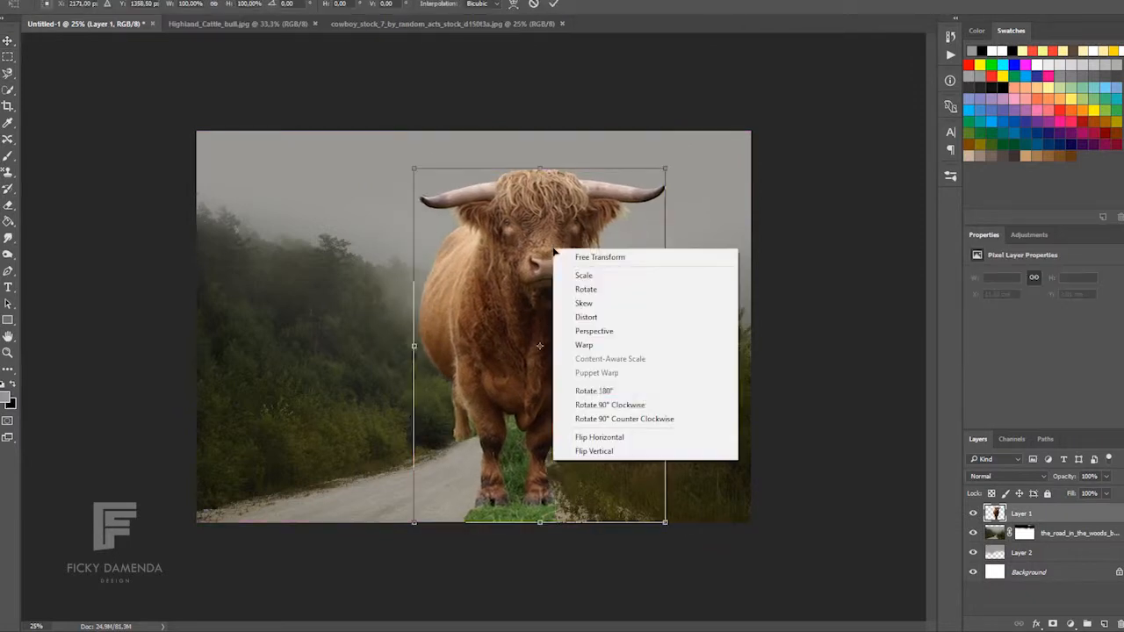
{"action": "left_click", "coordinate": [597, 436]}
{"action": "left_click_drag", "start_coordinate": [606, 296], "coordinate": [525, 309]}
{"action": "left_click_drag", "start_coordinate": [585, 173], "coordinate": [594, 147]}
{"action": "left_click", "coordinate": [553, 5]}
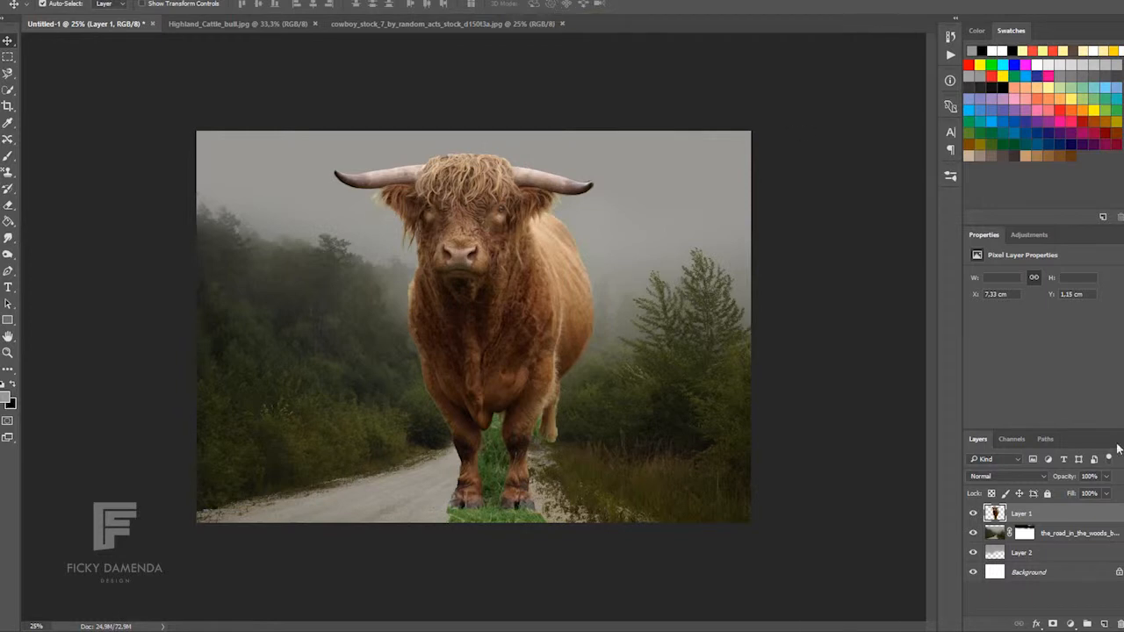
Add a layer mask to the bull, fade out its legs and the grass with a soft brush, and nudge it slightly upward.
{"action": "left_click", "coordinate": [1066, 622]}
{"action": "left_click", "coordinate": [6, 158]}
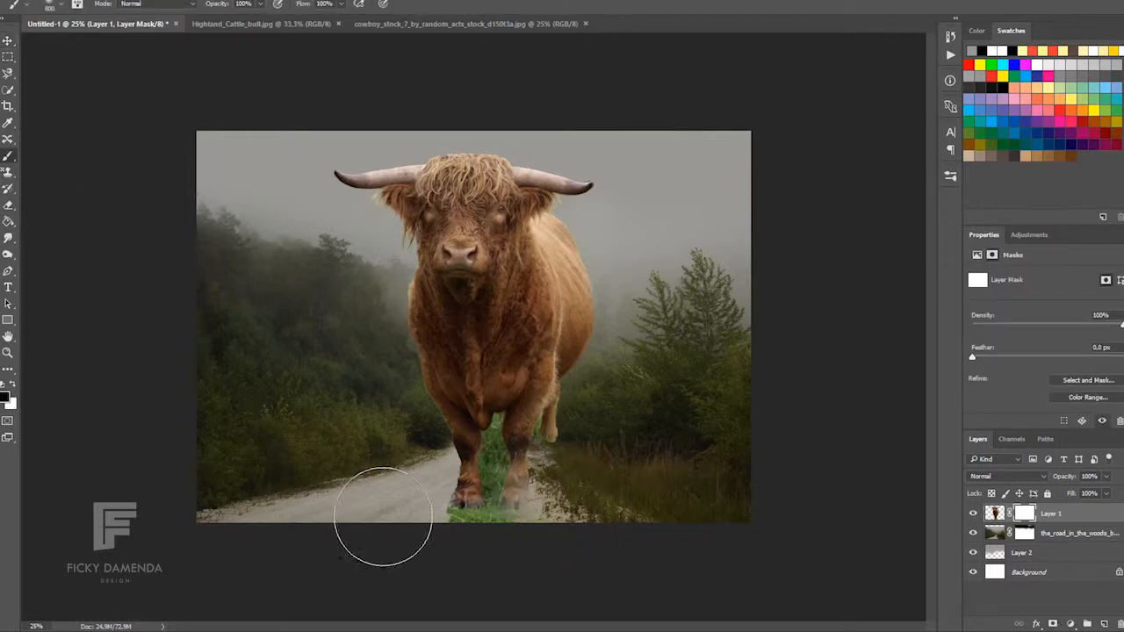
{"action": "mouse_move", "coordinate": [381, 515]}
{"action": "left_mouse_down"}
{"action": "mouse_move", "coordinate": [581, 500]}
{"action": "mouse_move", "coordinate": [582, 463]}
{"action": "mouse_move", "coordinate": [343, 481]}
{"action": "left_mouse_up"}
{"action": "key", "text": "bracketright"}
{"action": "key", "text": "bracketright"}
{"action": "key", "text": "bracketright"}
{"action": "key", "text": "bracketright"}
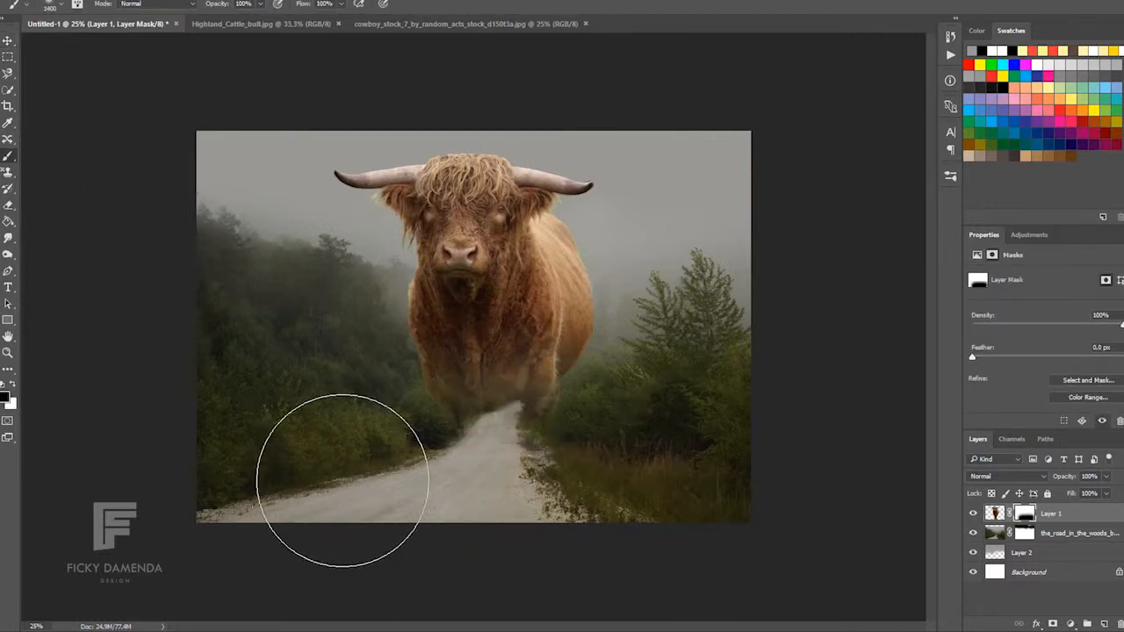
{"action": "mouse_move", "coordinate": [651, 481]}
{"action": "left_mouse_down"}
{"action": "mouse_move", "coordinate": [540, 445]}
{"action": "mouse_move", "coordinate": [523, 412]}
{"action": "left_mouse_up"}
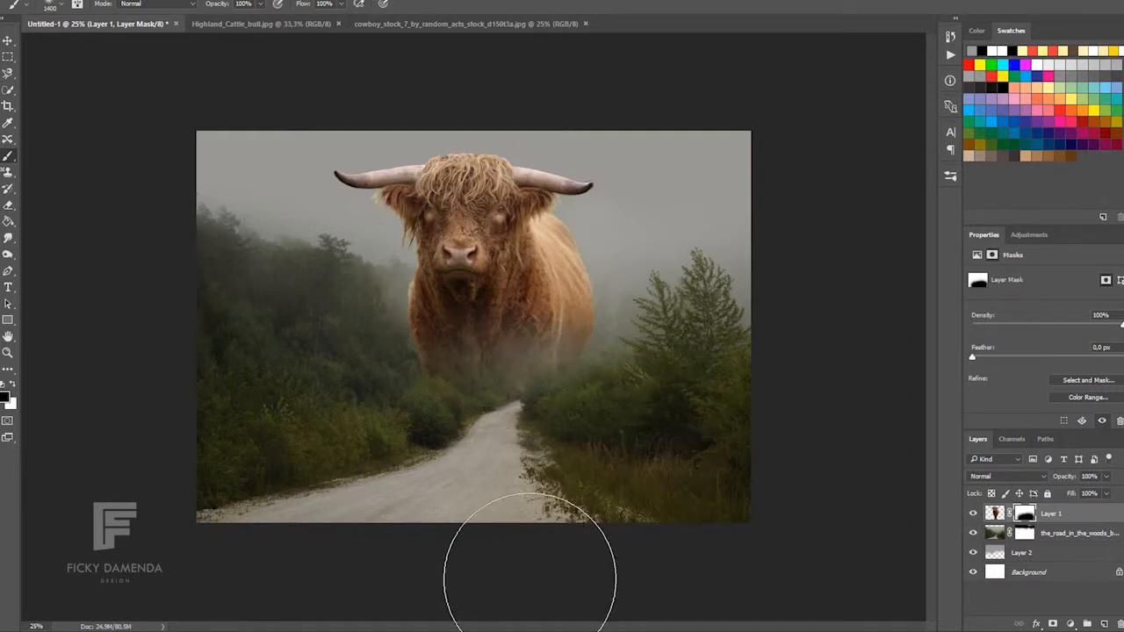
{"action": "key", "text": "v"}
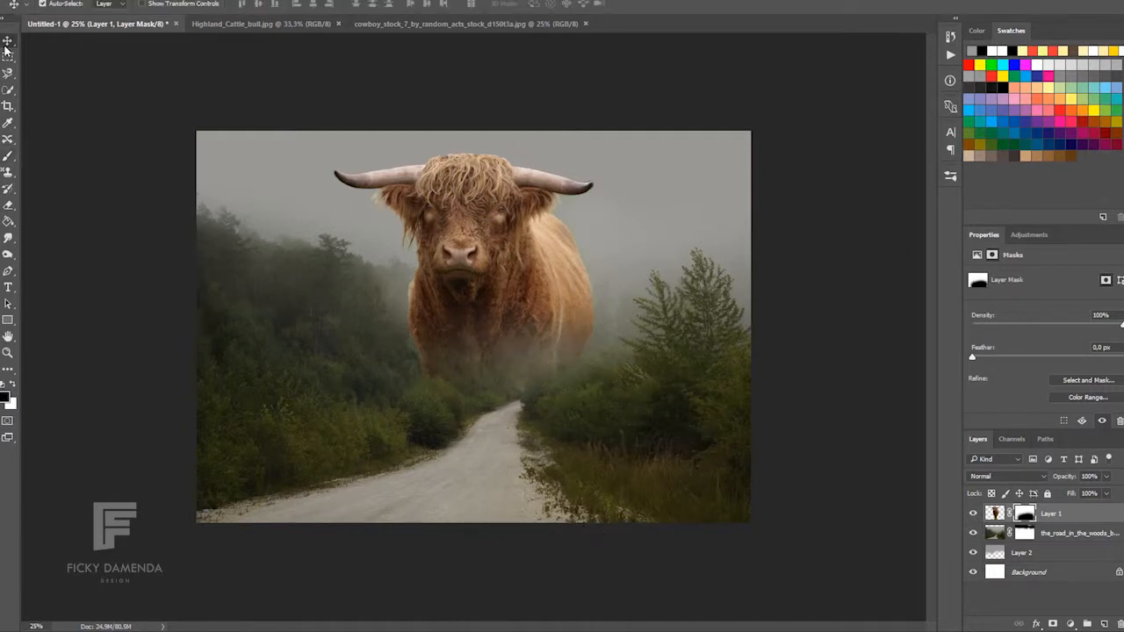
{"action": "left_click_drag", "start_coordinate": [529, 285], "coordinate": [535, 287]}
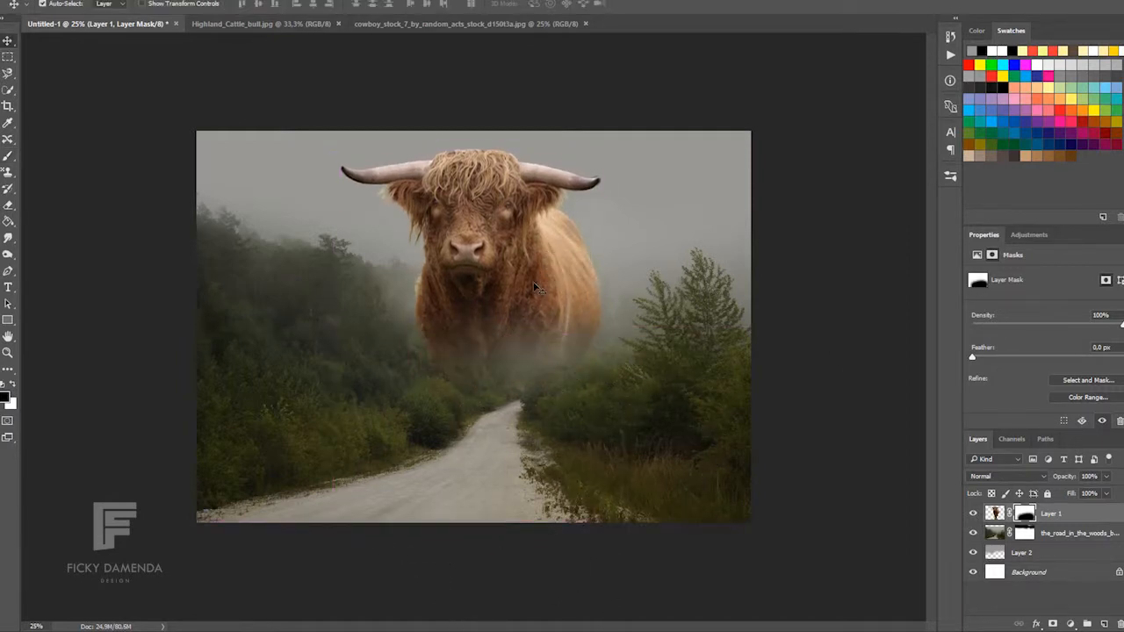
Add a new layer above the road photo and paint grey fog over the trees beside the bull at 48% brush opacity.
{"action": "left_click", "coordinate": [994, 533]}
{"action": "left_click", "coordinate": [1103, 623]}
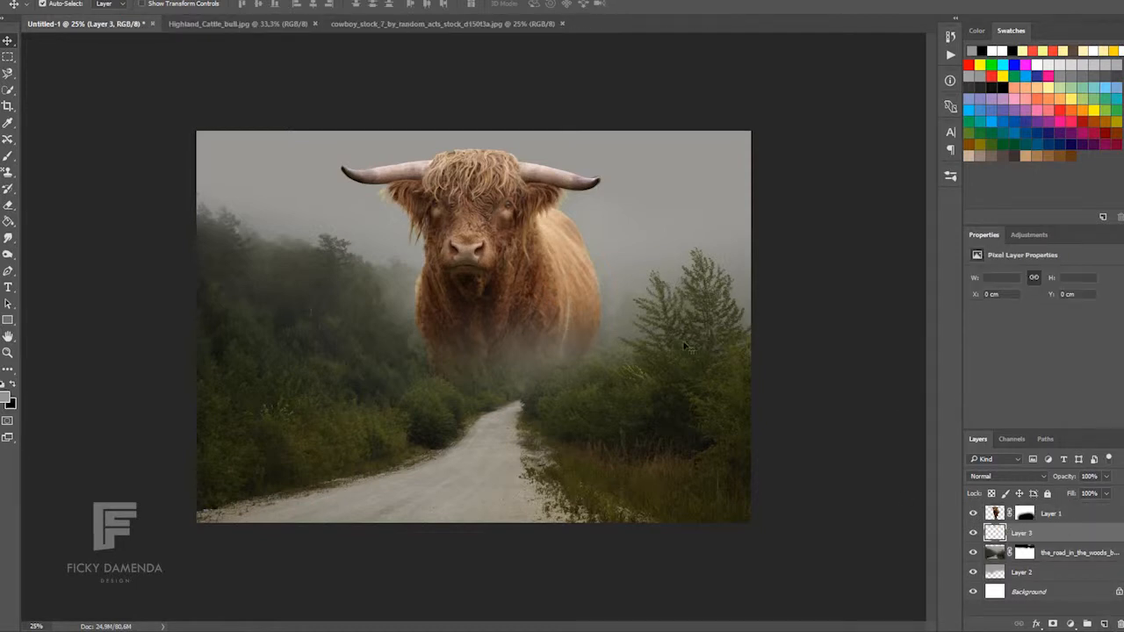
{"action": "key", "text": "b"}
{"action": "left_click_drag", "start_coordinate": [402, 364], "coordinate": [496, 334]}
{"action": "key", "text": "ctrl+z"}
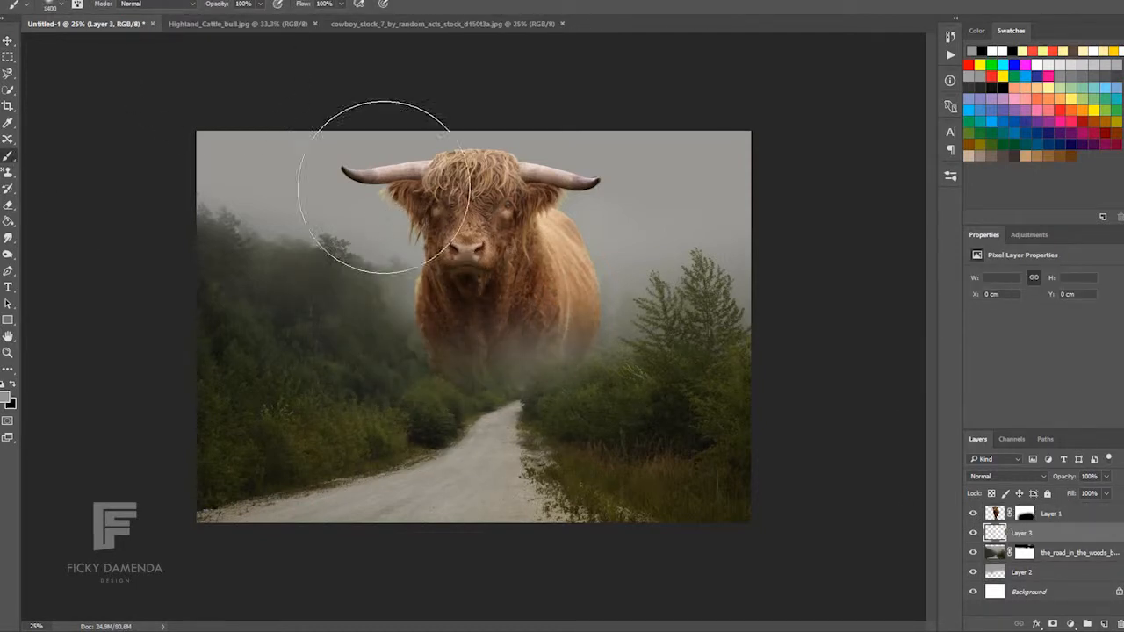
{"action": "mouse_move", "coordinate": [410, 282]}
{"action": "left_mouse_down"}
{"action": "mouse_move", "coordinate": [255, 238]}
{"action": "mouse_move", "coordinate": [363, 271]}
{"action": "mouse_move", "coordinate": [524, 378]}
{"action": "mouse_move", "coordinate": [484, 393]}
{"action": "mouse_move", "coordinate": [508, 355]}
{"action": "mouse_move", "coordinate": [435, 348]}
{"action": "mouse_move", "coordinate": [572, 365]}
{"action": "mouse_move", "coordinate": [608, 315]}
{"action": "mouse_move", "coordinate": [667, 327]}
{"action": "mouse_move", "coordinate": [738, 317]}
{"action": "mouse_move", "coordinate": [650, 338]}
{"action": "left_mouse_up"}
{"action": "key", "text": "ctrl+z"}
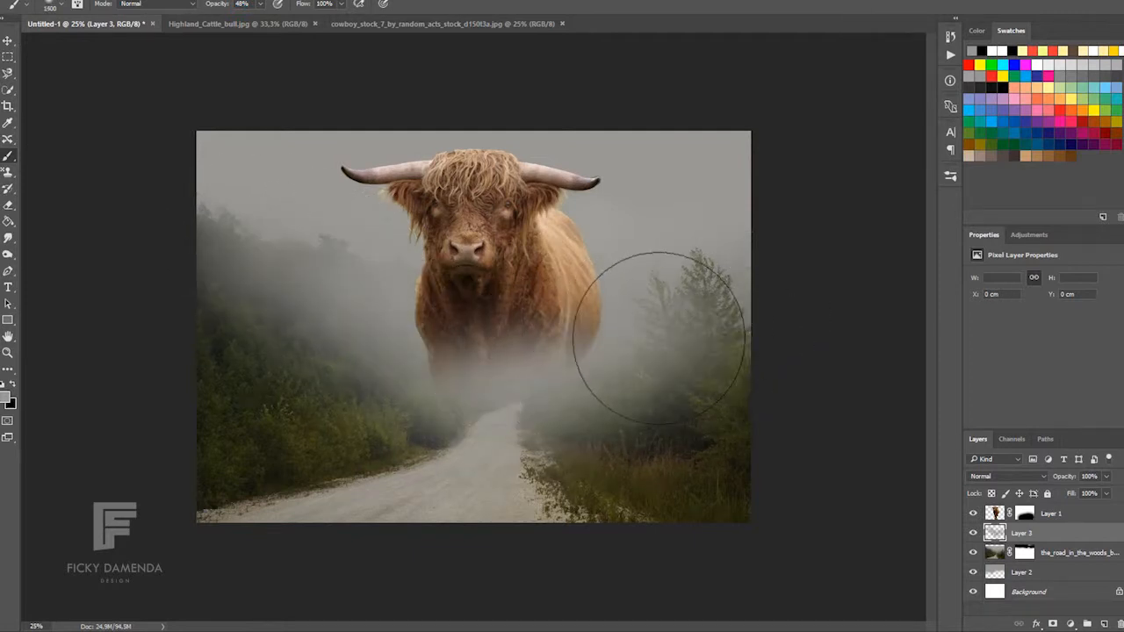
Thicken the fog over the trees on both sides and the far end of the road with large soft strokes.
{"action": "key", "text": "bracketright"}
{"action": "key", "text": "bracketright"}
{"action": "key", "text": "bracketright"}
{"action": "key", "text": "bracketright"}
{"action": "key", "text": "bracketright"}
{"action": "key", "text": "bracketright"}
{"action": "key", "text": "bracketright"}
{"action": "left_click", "coordinate": [659, 343]}
{"action": "mouse_move", "coordinate": [364, 292]}
{"action": "left_mouse_down"}
{"action": "mouse_move", "coordinate": [260, 221]}
{"action": "mouse_move", "coordinate": [504, 355]}
{"action": "mouse_move", "coordinate": [512, 380]}
{"action": "mouse_move", "coordinate": [502, 341]}
{"action": "left_mouse_up"}
{"action": "key", "text": "bracketleft"}
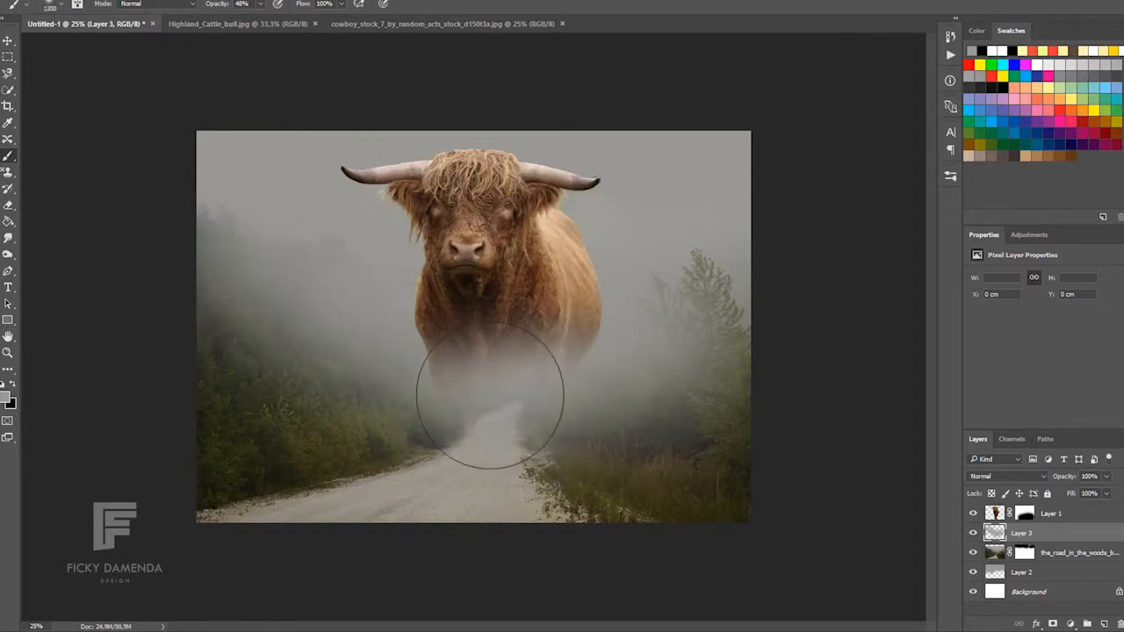
{"action": "left_click", "coordinate": [495, 411]}
{"action": "left_click", "coordinate": [408, 374]}
{"action": "key", "text": "ctrl+z"}
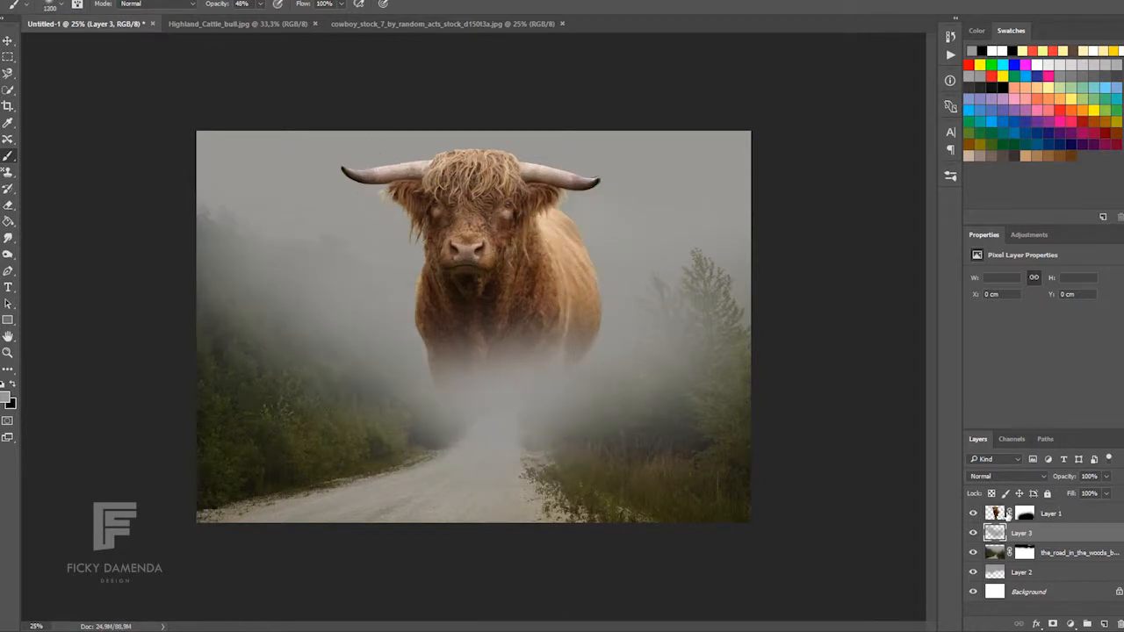
Add a Color Balance adjustment above the road photo with midtones at red +36 and yellow -37.
{"action": "left_click", "coordinate": [1069, 555]}
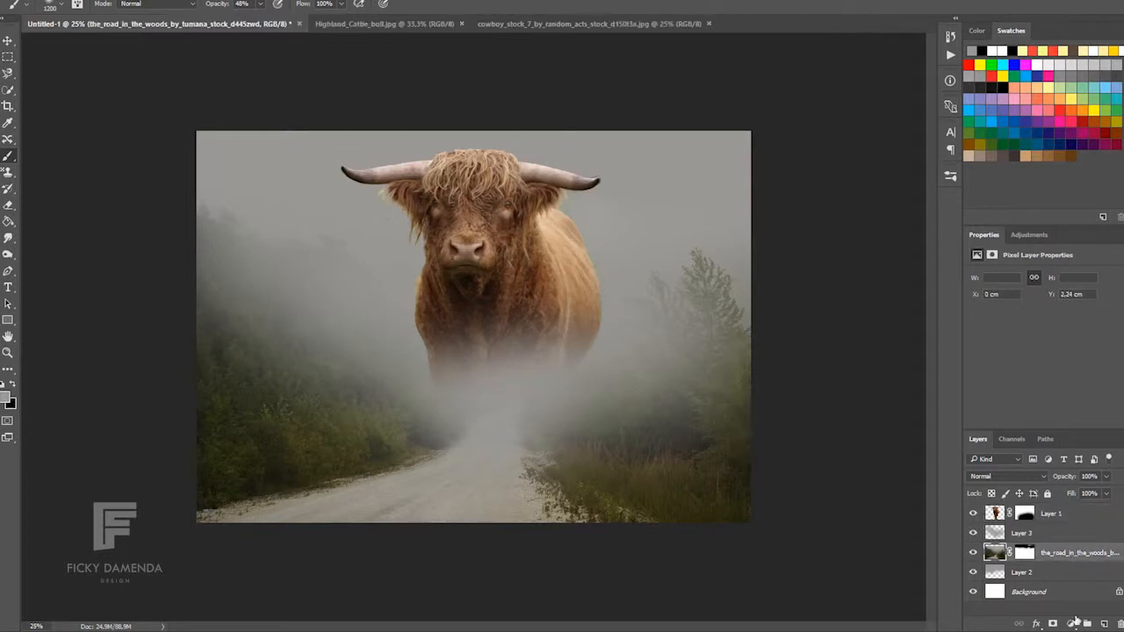
{"action": "left_click", "coordinate": [1072, 621]}
{"action": "left_click", "coordinate": [1088, 493]}
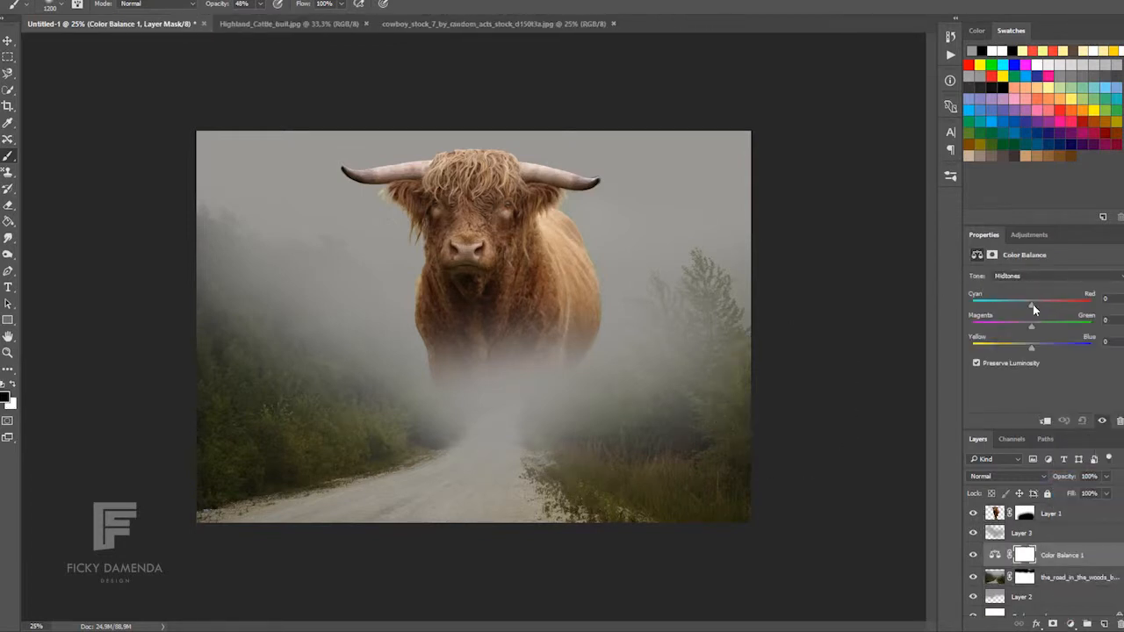
{"action": "left_click_drag", "start_coordinate": [1064, 305], "coordinate": [1056, 305]}
{"action": "left_click_drag", "start_coordinate": [1031, 348], "coordinate": [1008, 348]}
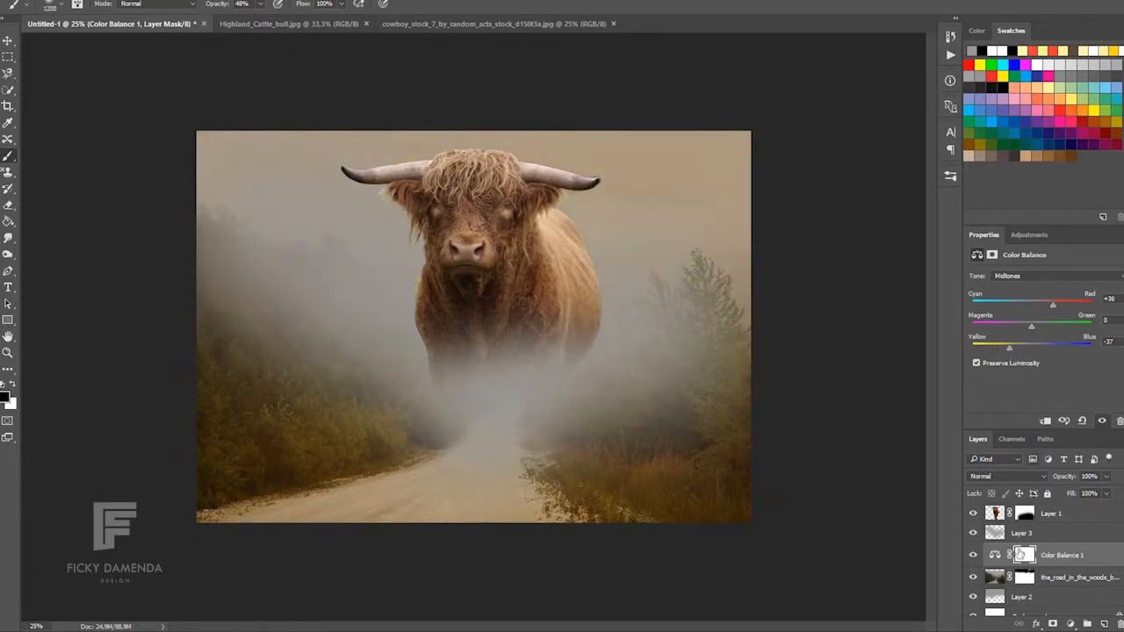
Fade the bull's lower body and hindquarters into the fog by painting black on its layer mask with a large soft brush.
{"action": "left_click", "coordinate": [1092, 518]}
{"action": "left_click", "coordinate": [1030, 535]}
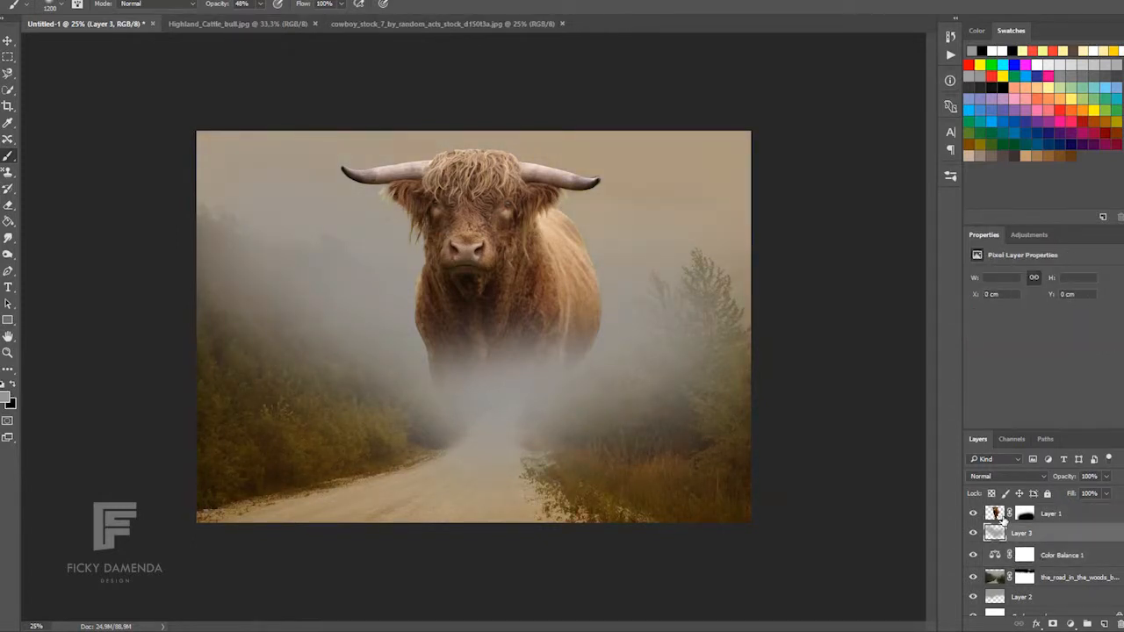
{"action": "left_click", "coordinate": [1023, 513]}
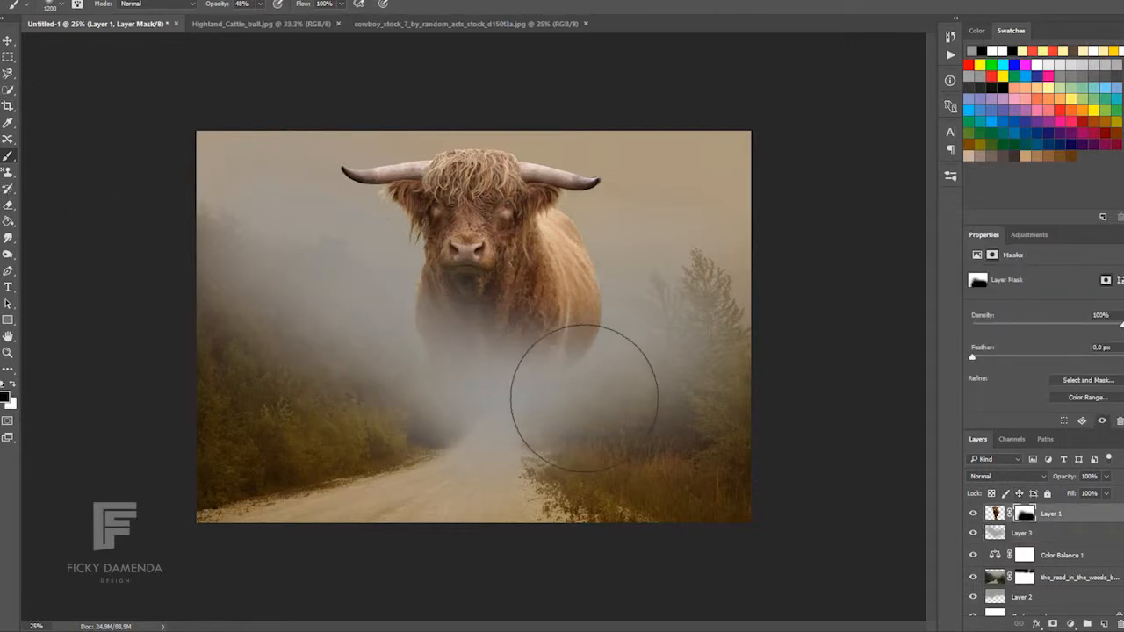
{"action": "key", "text": "bracketright"}
{"action": "key", "text": "bracketright"}
{"action": "key", "text": "bracketright"}
{"action": "key", "text": "bracketright"}
{"action": "key", "text": "bracketright"}
{"action": "left_click", "coordinate": [588, 354]}
{"action": "left_click", "coordinate": [607, 267]}
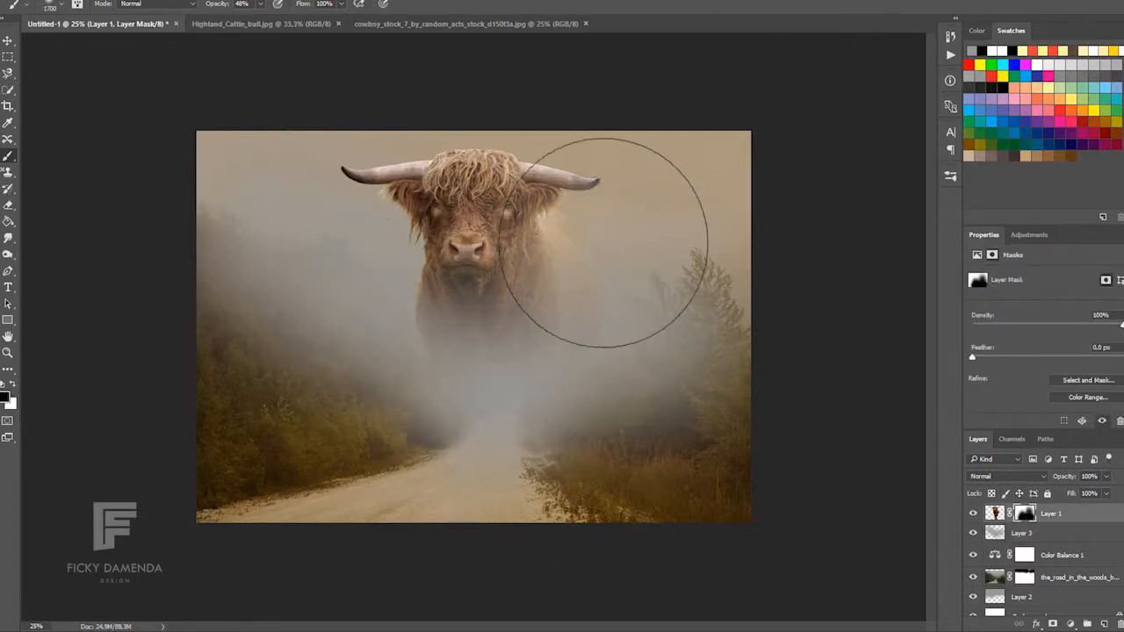
{"action": "left_click", "coordinate": [8, 42]}
{"action": "key", "text": "ctrl+t"}
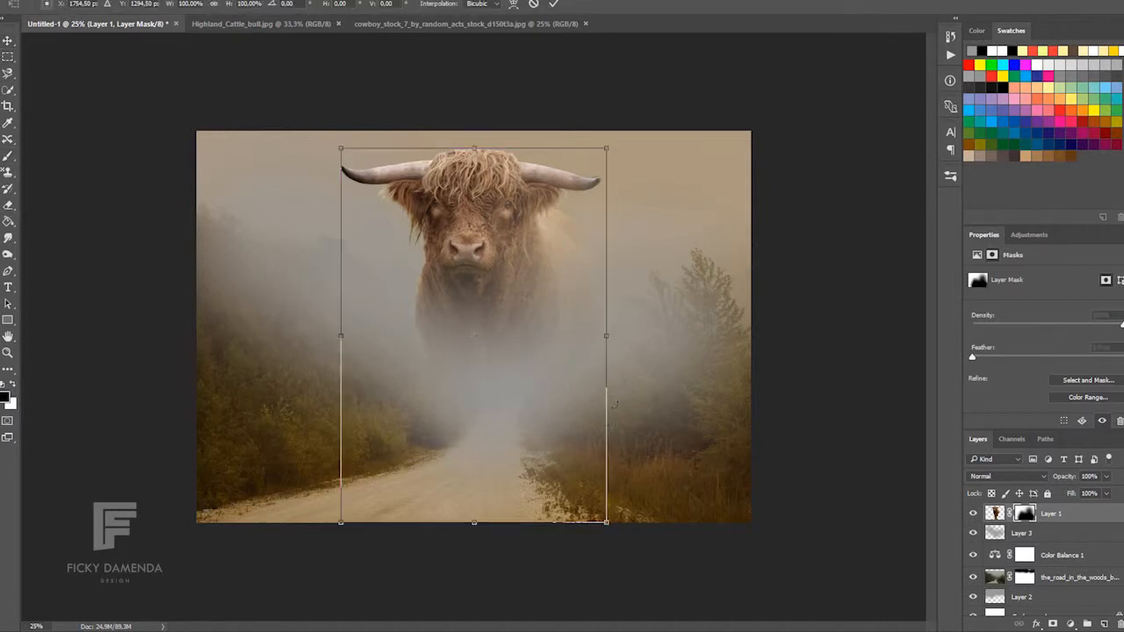
{"action": "left_click", "coordinate": [554, 5]}
Enlarge the bull image to about 110% and move it up until its head passes the canvas's top edge.
{"action": "left_click", "coordinate": [1024, 515], "text": "shift"}
{"action": "left_click", "coordinate": [1024, 514], "text": "shift"}
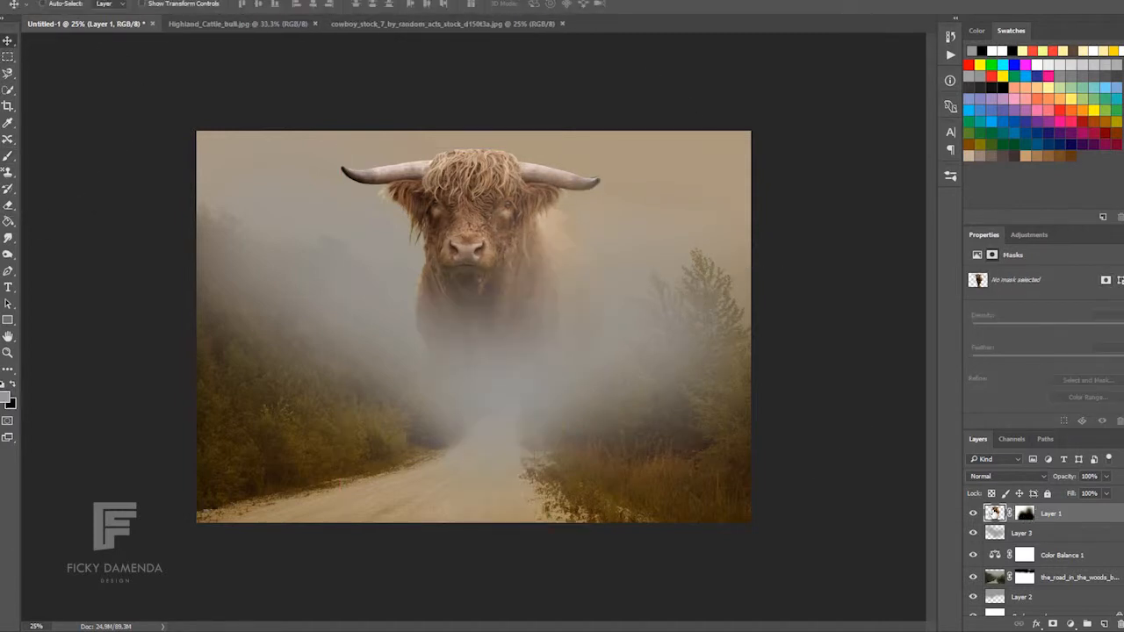
{"action": "key", "text": "ctrl+t"}
{"action": "left_click_drag", "start_coordinate": [609, 527], "coordinate": [693, 614]}
{"action": "left_click_drag", "start_coordinate": [555, 275], "coordinate": [504, 267]}
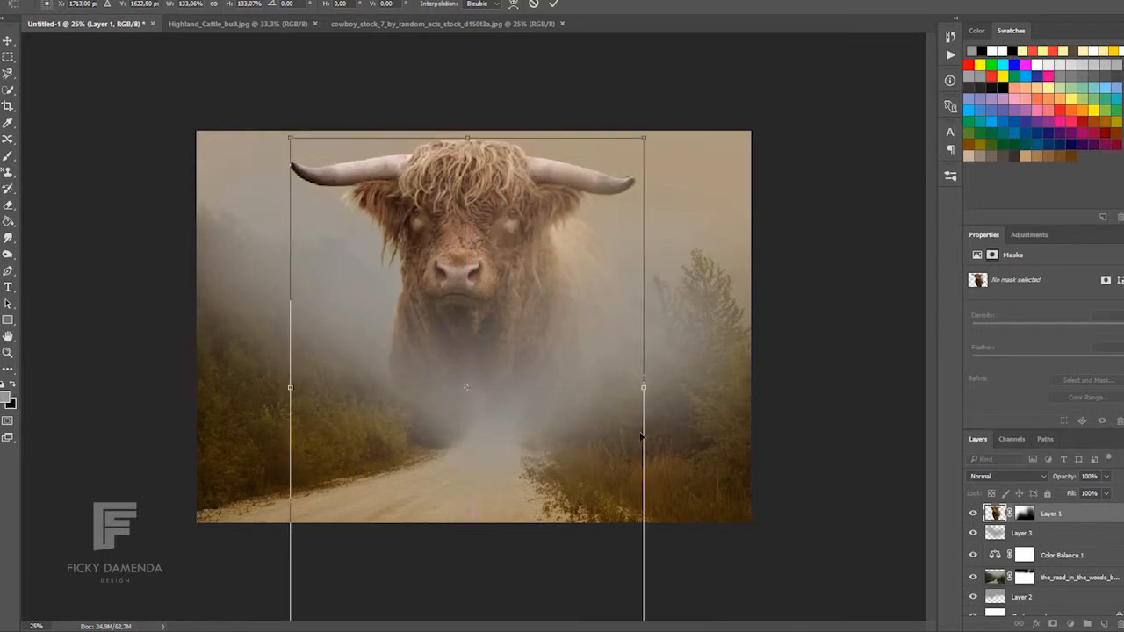
{"action": "left_click_drag", "start_coordinate": [644, 137], "coordinate": [622, 162]}
{"action": "left_click_drag", "start_coordinate": [537, 254], "coordinate": [569, 207]}
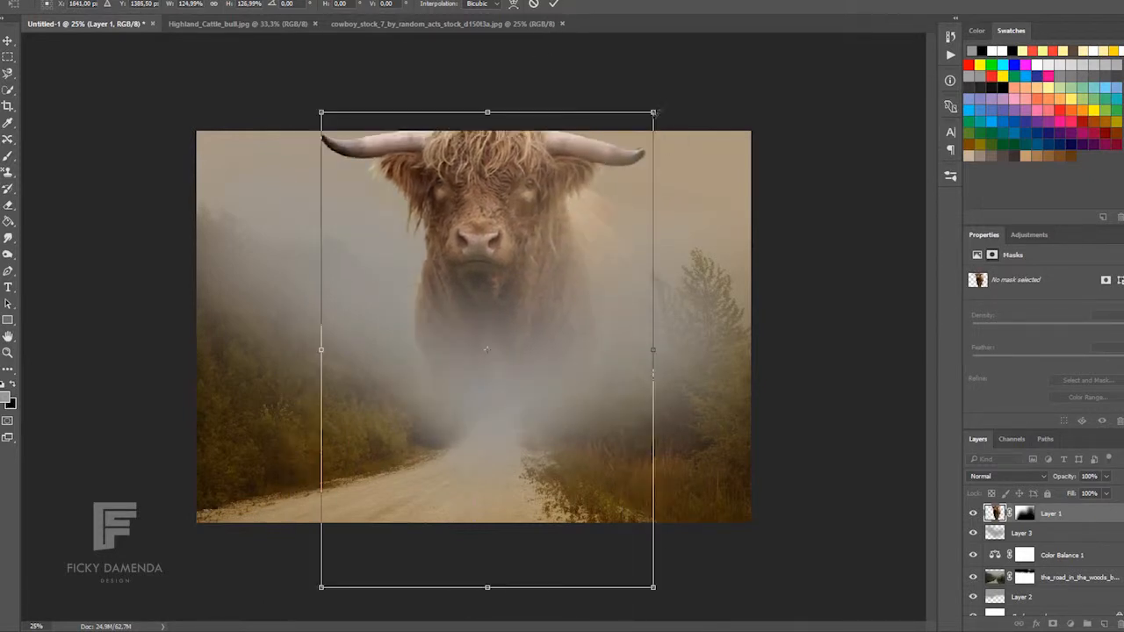
{"action": "left_click_drag", "start_coordinate": [653, 112], "coordinate": [611, 170]}
{"action": "left_click_drag", "start_coordinate": [533, 235], "coordinate": [542, 112]}
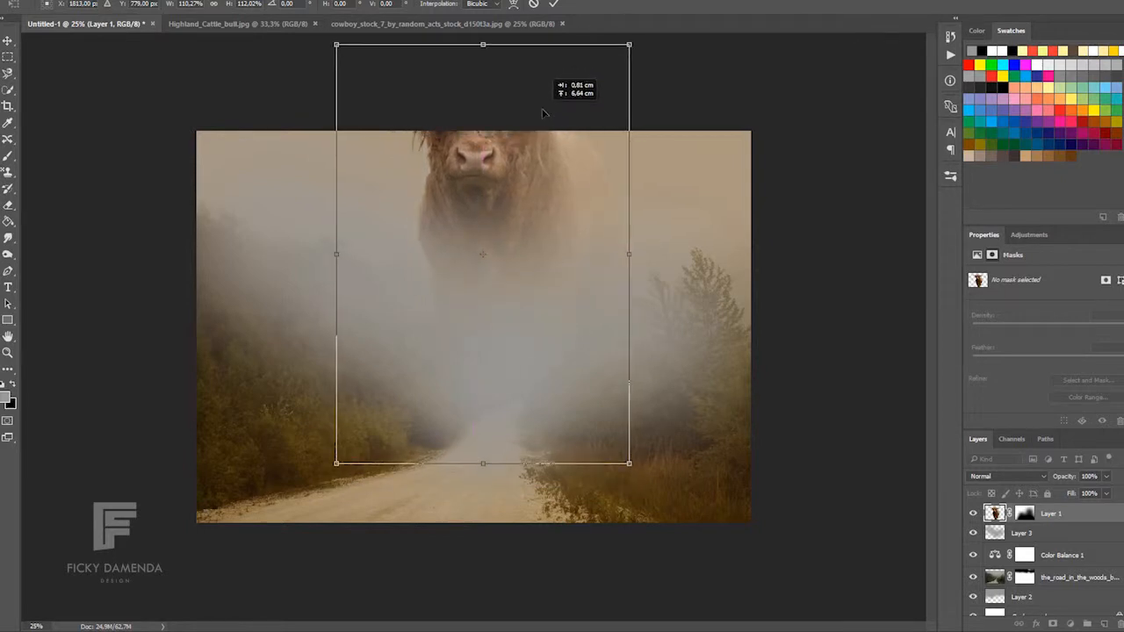
{"action": "key", "text": "Return"}
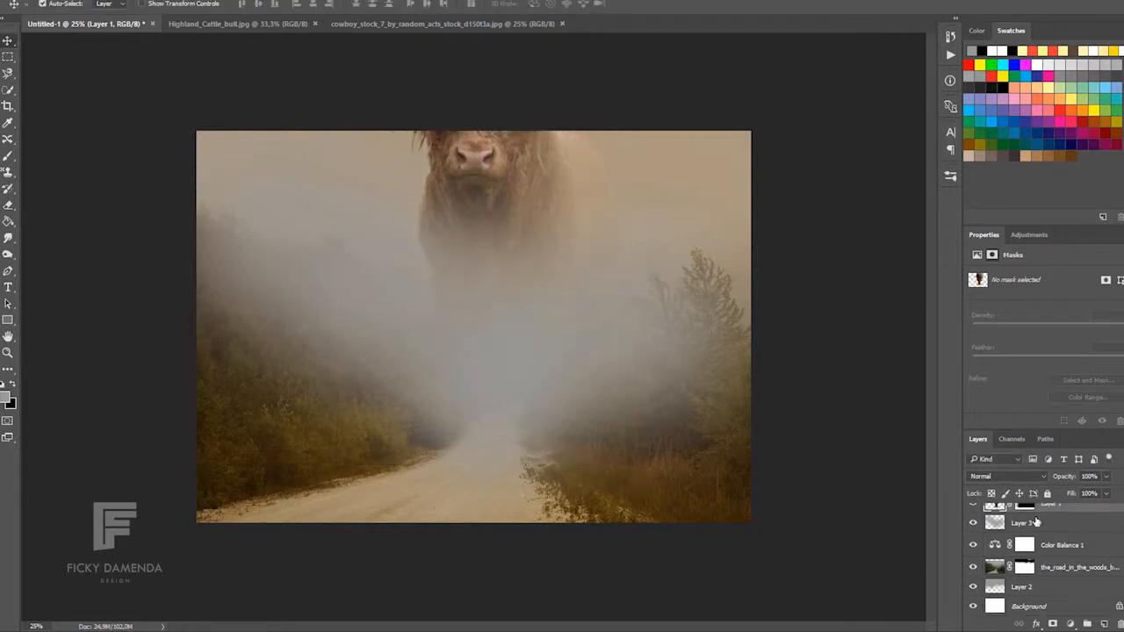
Extend the canvas upward by about 8.3 cm with the Crop tool so the bull's whole head and horns fit.
{"action": "key", "text": "c"}
{"action": "left_click_drag", "start_coordinate": [475, 131], "coordinate": [486, 54]}
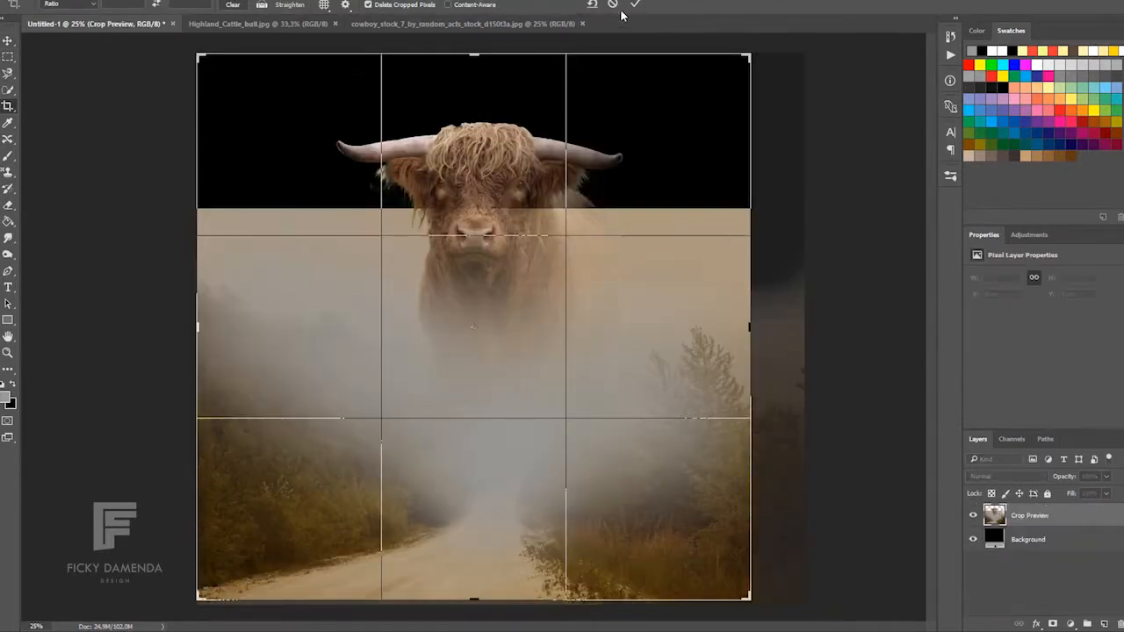
{"action": "left_click", "coordinate": [629, 5]}
Move the Layer 2 backdrop up over the blank area and stretch it downward to cover the whole extended canvas.
{"action": "scroll", "coordinate": [1006, 596], "scroll_direction": "down", "scroll_amount": 3}
{"action": "left_click", "coordinate": [1002, 584]}
{"action": "left_click", "coordinate": [1002, 603]}
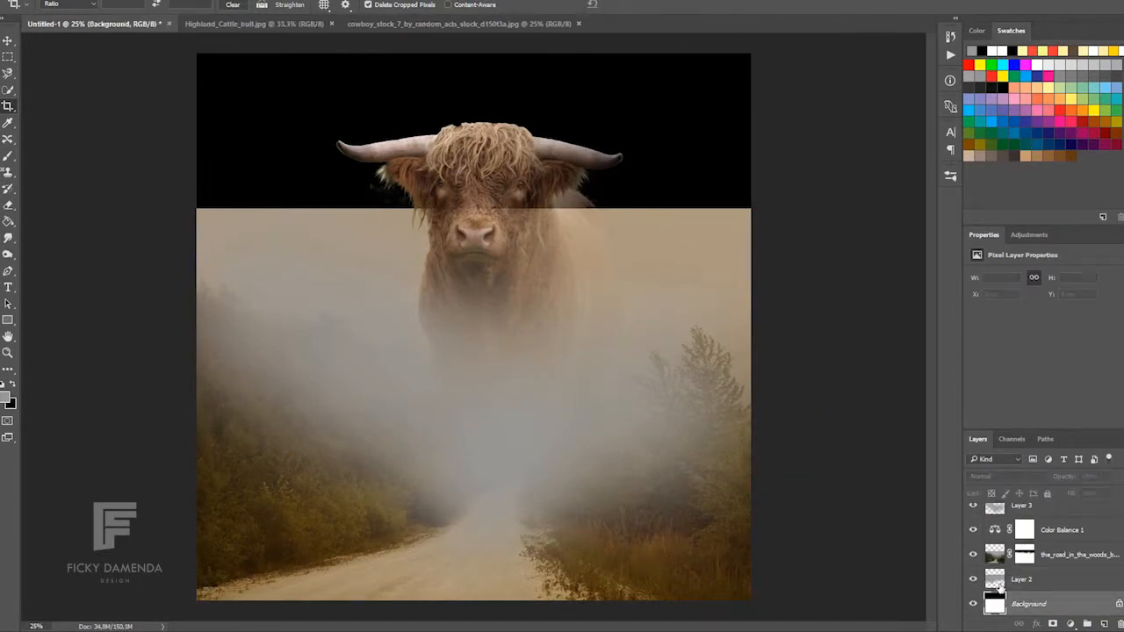
{"action": "left_click", "coordinate": [998, 584]}
{"action": "key", "text": "ctrl+minus"}
{"action": "key", "text": "v"}
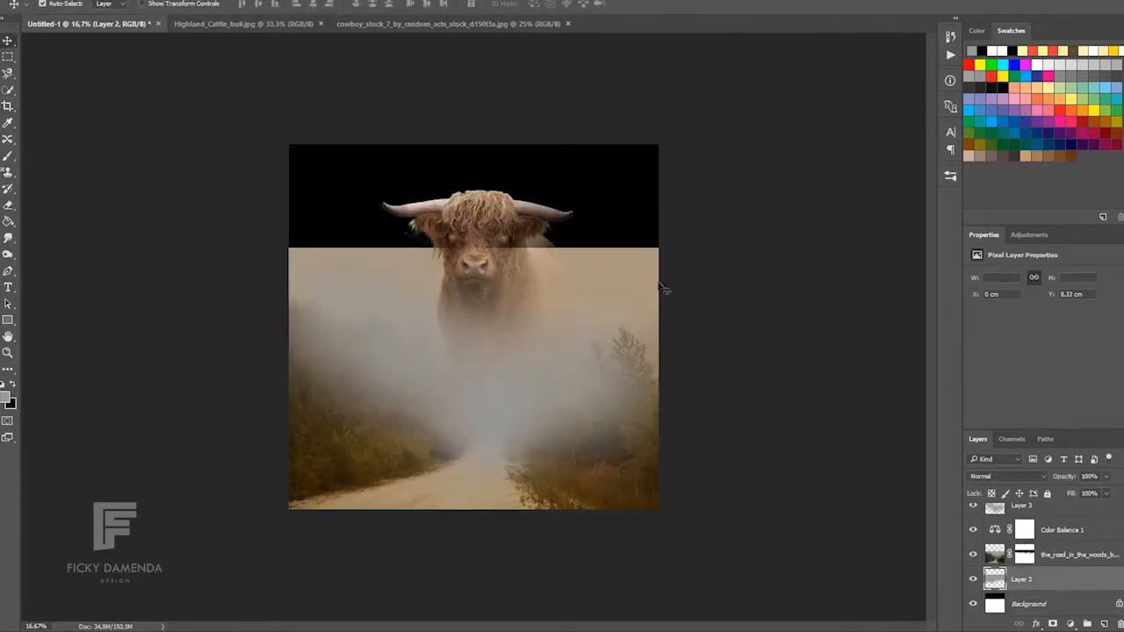
{"action": "left_click_drag", "start_coordinate": [664, 283], "coordinate": [632, 145]}
{"action": "key", "text": "ctrl+t"}
{"action": "left_click_drag", "start_coordinate": [474, 359], "coordinate": [475, 585]}
{"action": "left_click", "coordinate": [555, 4]}
Scale the bull on Layer 1 to about 111% and reposition it above the road.
{"action": "key", "text": "ctrl+plus"}
{"action": "key", "text": "ctrl+plus"}
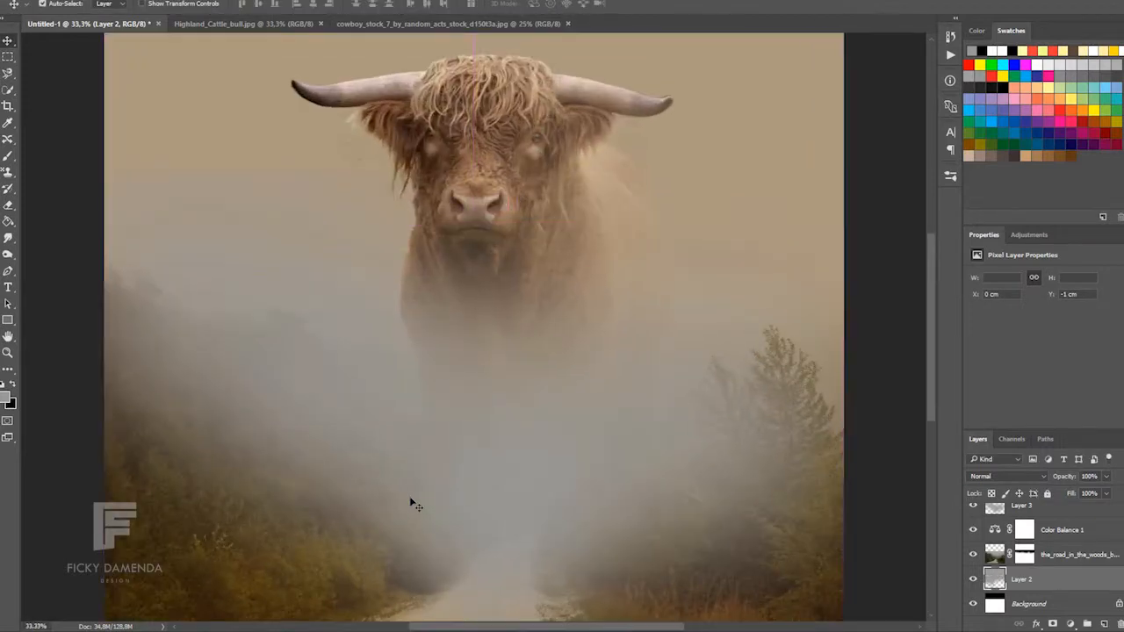
{"action": "left_click_drag", "start_coordinate": [932, 333], "coordinate": [934, 373]}
{"action": "key", "text": "ctrl+minus"}
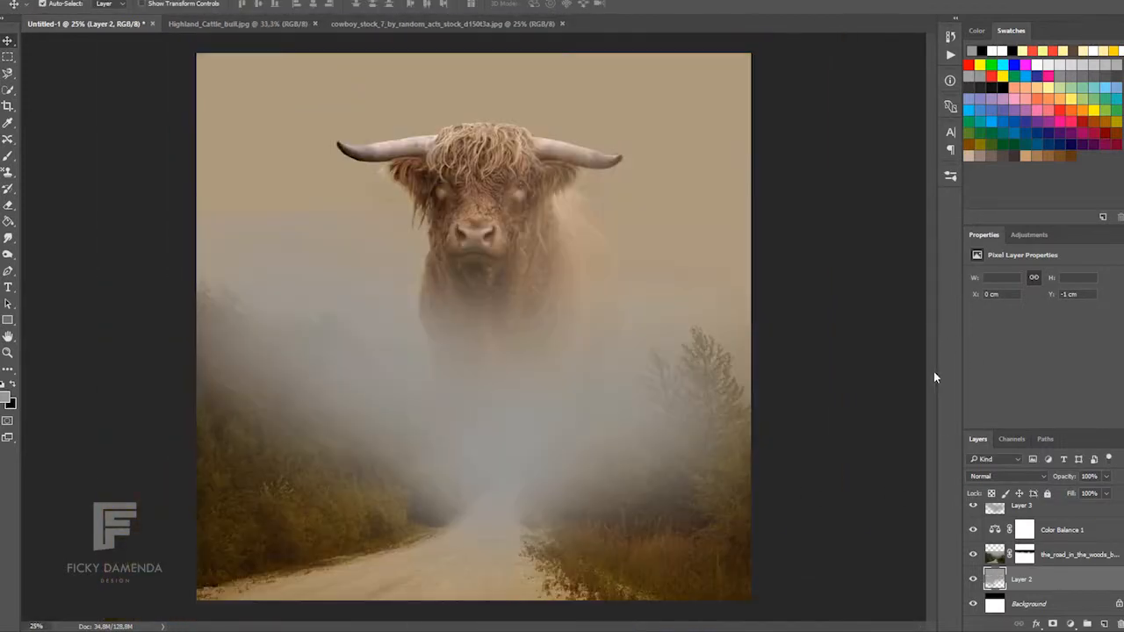
{"action": "scroll", "coordinate": [1069, 527], "scroll_direction": "up", "scroll_amount": 2}
{"action": "left_click", "coordinate": [1069, 526]}
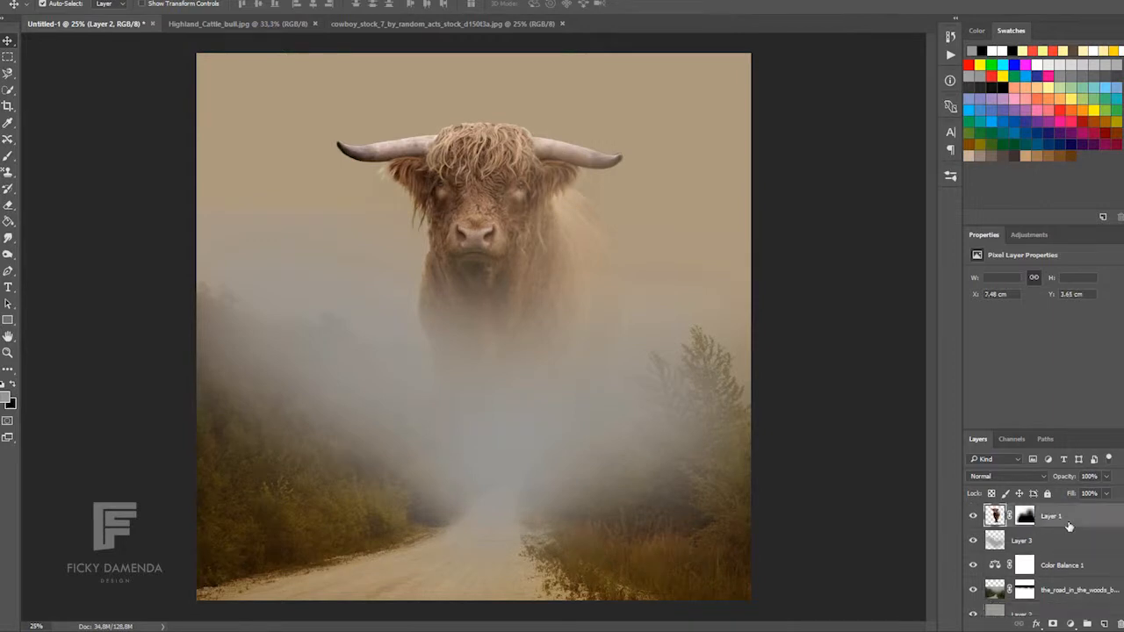
{"action": "key", "text": "ctrl+t"}
{"action": "left_click_drag", "start_coordinate": [655, 104], "coordinate": [673, 68]}
{"action": "left_click_drag", "start_coordinate": [523, 158], "coordinate": [485, 197]}
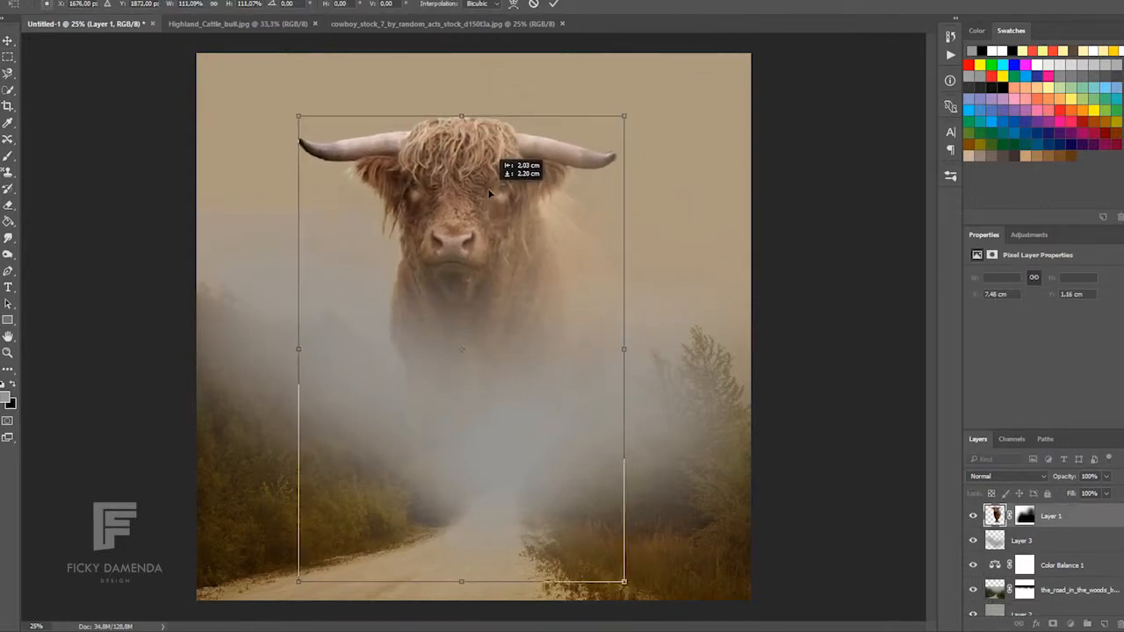
{"action": "left_click", "coordinate": [554, 5]}
Identify the fog layer by toggling layer visibility and move Layer 3 directly beneath the Color Balance 1 adjustment.
{"action": "scroll", "coordinate": [1073, 533], "scroll_direction": "down", "scroll_amount": 2}
{"action": "left_click", "coordinate": [1073, 533]}
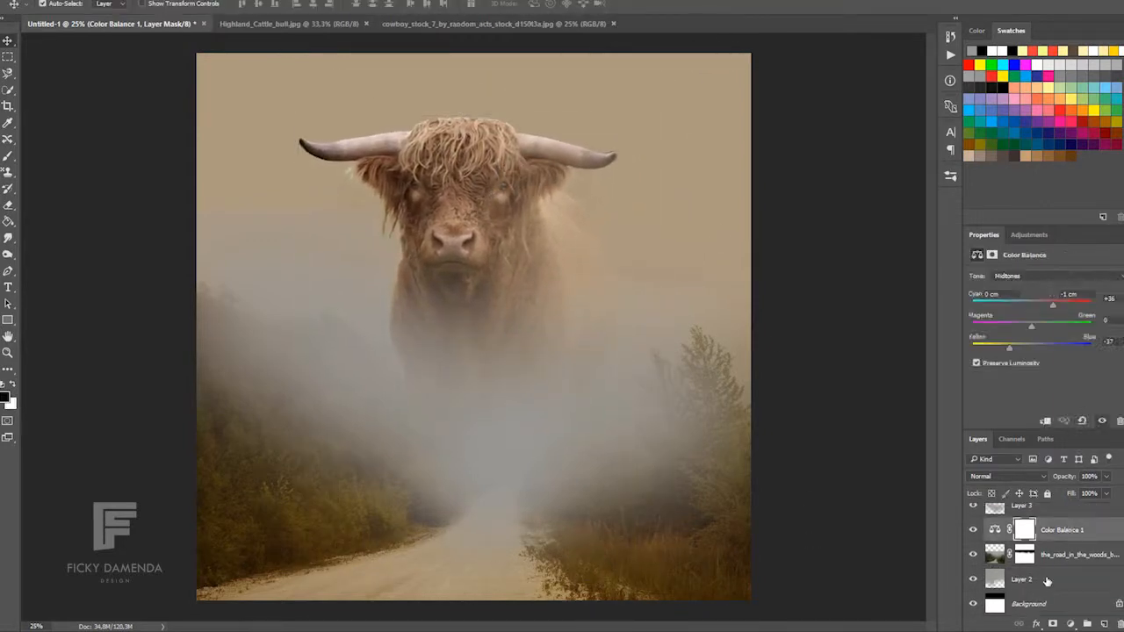
{"action": "left_click", "coordinate": [1047, 580]}
{"action": "left_click", "coordinate": [973, 555]}
{"action": "left_click", "coordinate": [973, 556]}
{"action": "left_click", "coordinate": [973, 580]}
{"action": "left_click", "coordinate": [973, 579]}
{"action": "left_click", "coordinate": [973, 507]}
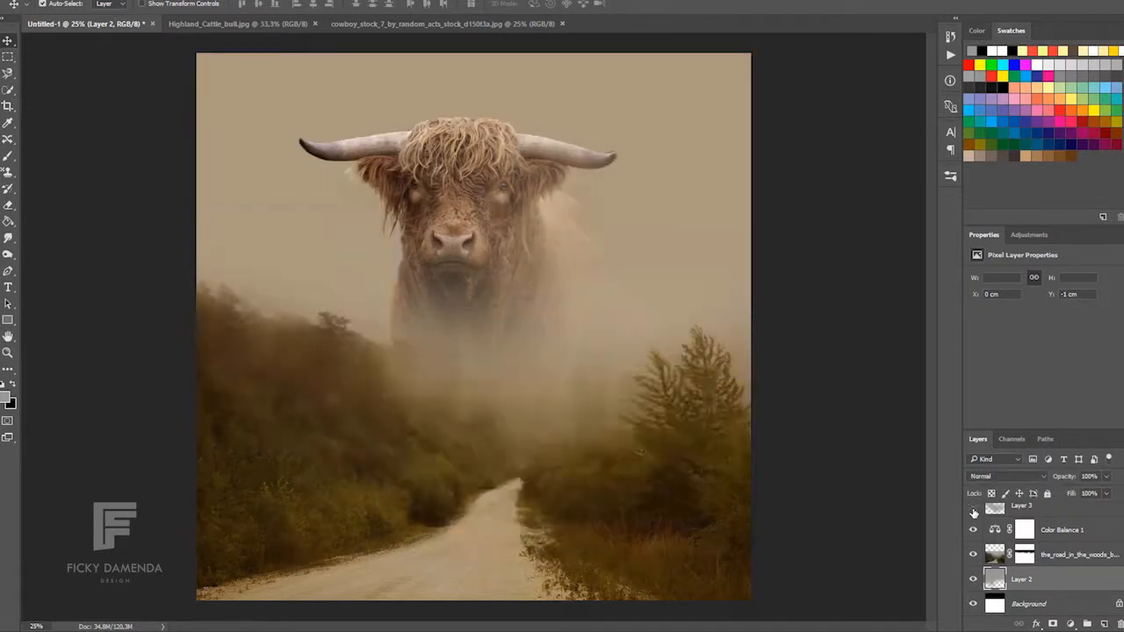
{"action": "left_click", "coordinate": [972, 507]}
{"action": "left_click_drag", "start_coordinate": [1020, 507], "coordinate": [1065, 553]}
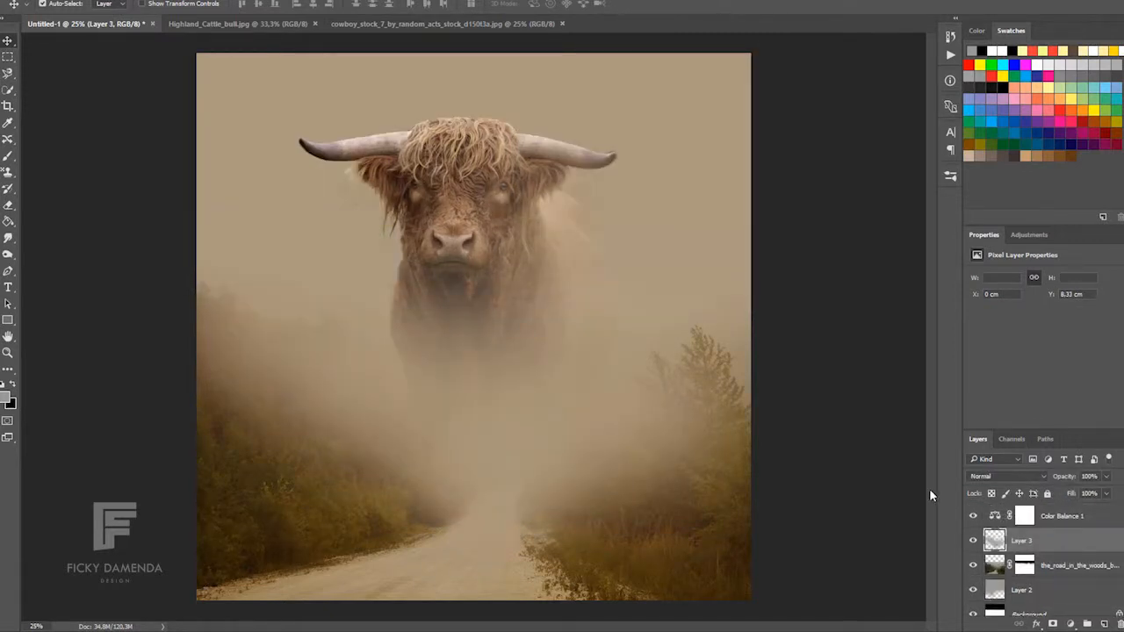
Lower the bull layer to 75% opacity and clip a grey #9a9994 Solid Color fill above it in Overlay mode.
{"action": "left_click", "coordinate": [615, 290]}
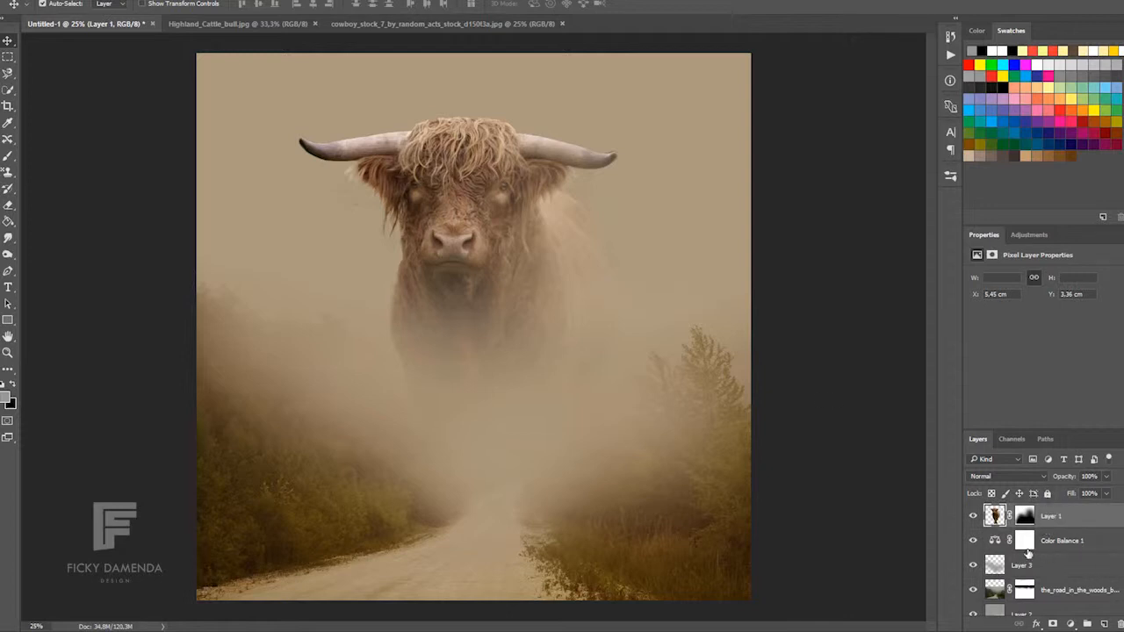
{"action": "mouse_move", "coordinate": [1068, 478]}
{"action": "left_mouse_down"}
{"action": "mouse_move", "coordinate": [1044, 479]}
{"action": "mouse_move", "coordinate": [1066, 481]}
{"action": "left_mouse_up"}
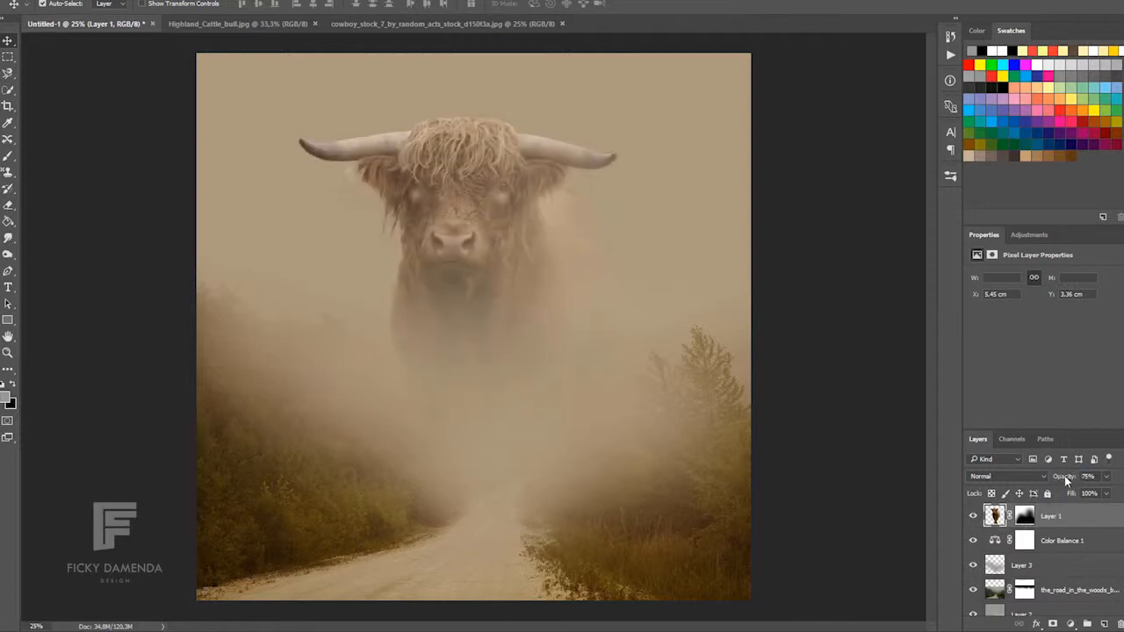
{"action": "left_click", "coordinate": [1069, 623]}
{"action": "left_click", "coordinate": [1088, 355]}
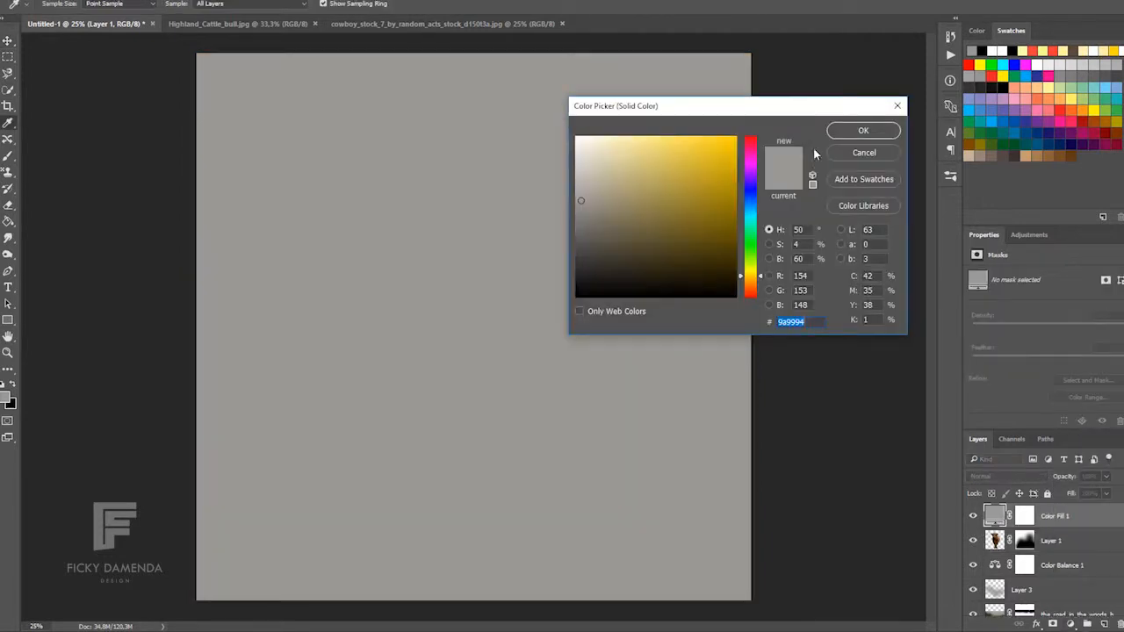
{"action": "left_click", "coordinate": [863, 129]}
{"action": "left_click", "coordinate": [1019, 478]}
{"action": "left_click", "coordinate": [986, 346]}
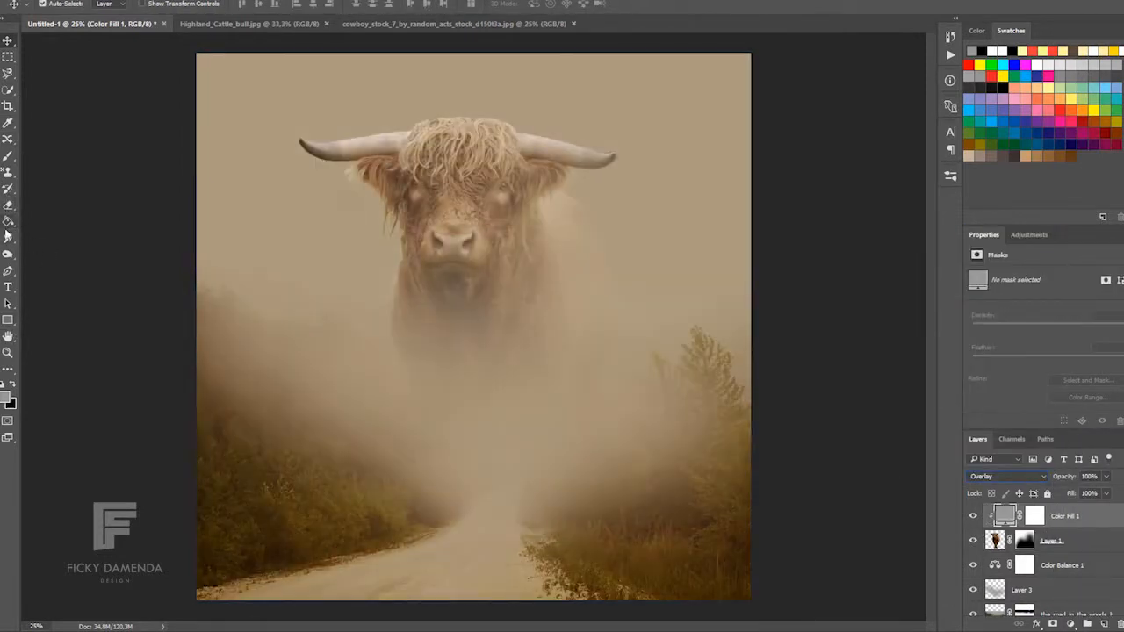
Try burning the bull's face and fur at 57% exposure and dodging highlights directly on Layer 1.
{"action": "right_click", "coordinate": [7, 254]}
{"action": "left_click", "coordinate": [48, 268]}
{"action": "left_click", "coordinate": [1048, 541]}
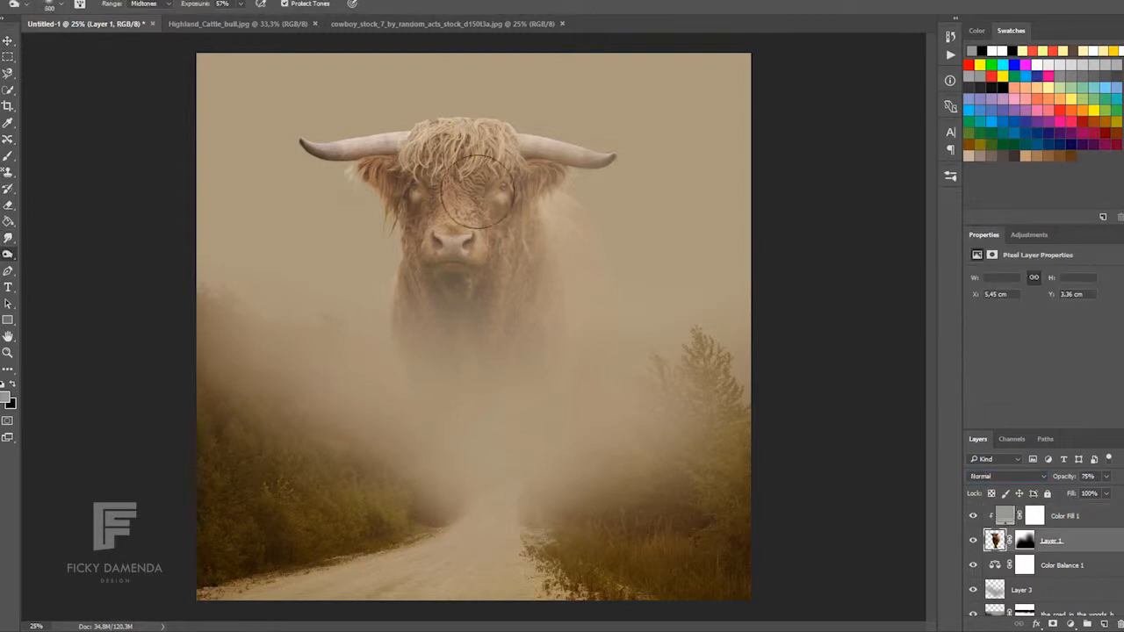
{"action": "mouse_move", "coordinate": [391, 155]}
{"action": "left_mouse_down"}
{"action": "mouse_move", "coordinate": [426, 154]}
{"action": "mouse_move", "coordinate": [431, 213]}
{"action": "mouse_move", "coordinate": [492, 299]}
{"action": "mouse_move", "coordinate": [563, 158]}
{"action": "mouse_move", "coordinate": [600, 170]}
{"action": "left_mouse_up"}
{"action": "key", "text": "ctrl+z"}
{"action": "mouse_move", "coordinate": [500, 158]}
{"action": "left_mouse_down"}
{"action": "mouse_move", "coordinate": [412, 126]}
{"action": "mouse_move", "coordinate": [459, 156]}
{"action": "mouse_move", "coordinate": [489, 154]}
{"action": "mouse_move", "coordinate": [455, 220]}
{"action": "mouse_move", "coordinate": [506, 160]}
{"action": "mouse_move", "coordinate": [486, 207]}
{"action": "mouse_move", "coordinate": [413, 227]}
{"action": "left_mouse_up"}
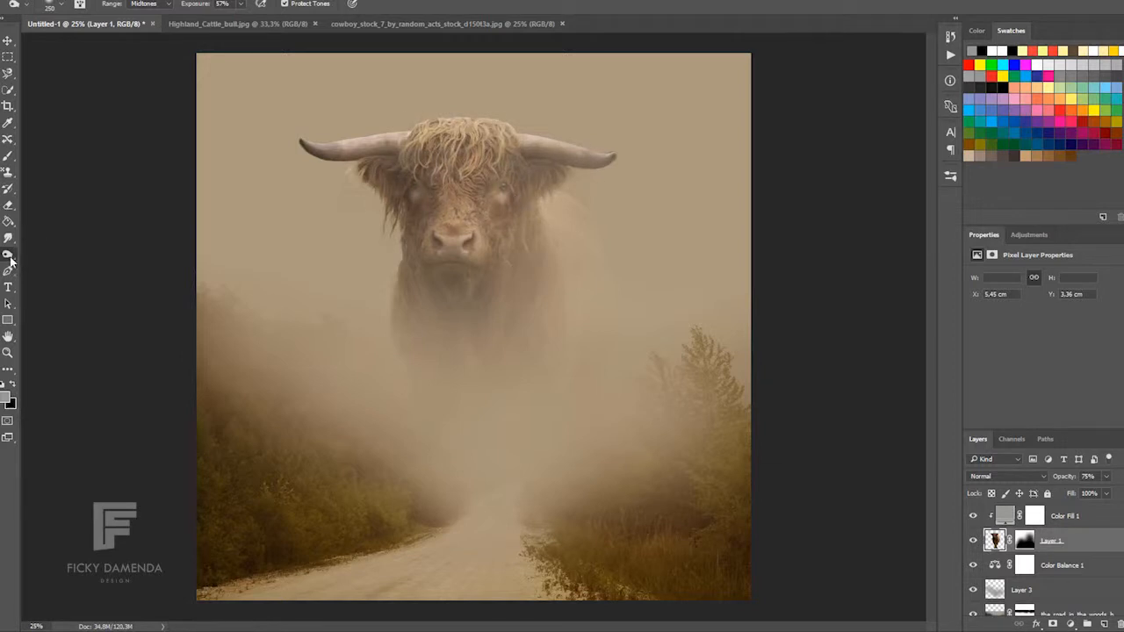
{"action": "right_click", "coordinate": [11, 259]}
{"action": "left_click", "coordinate": [58, 252]}
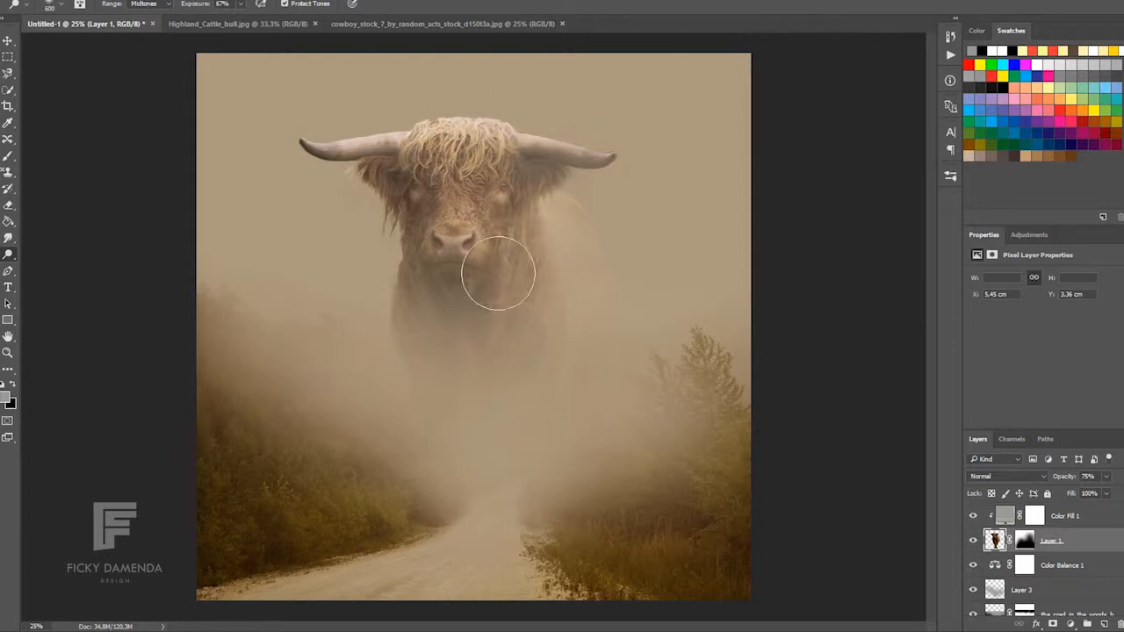
Undo the burn and dodge strokes on the bull layer and clip the Color Fill 1 layer to it again.
{"action": "key", "text": "ctrl+alt+z"}
{"action": "key", "text": "ctrl+alt+z"}
{"action": "key", "text": "ctrl+alt+z"}
{"action": "key", "text": "ctrl+alt+z"}
{"action": "key", "text": "ctrl+alt+z"}
{"action": "key", "text": "ctrl+alt+z"}
{"action": "key", "text": "ctrl+alt+z"}
{"action": "key", "text": "ctrl+alt+z"}
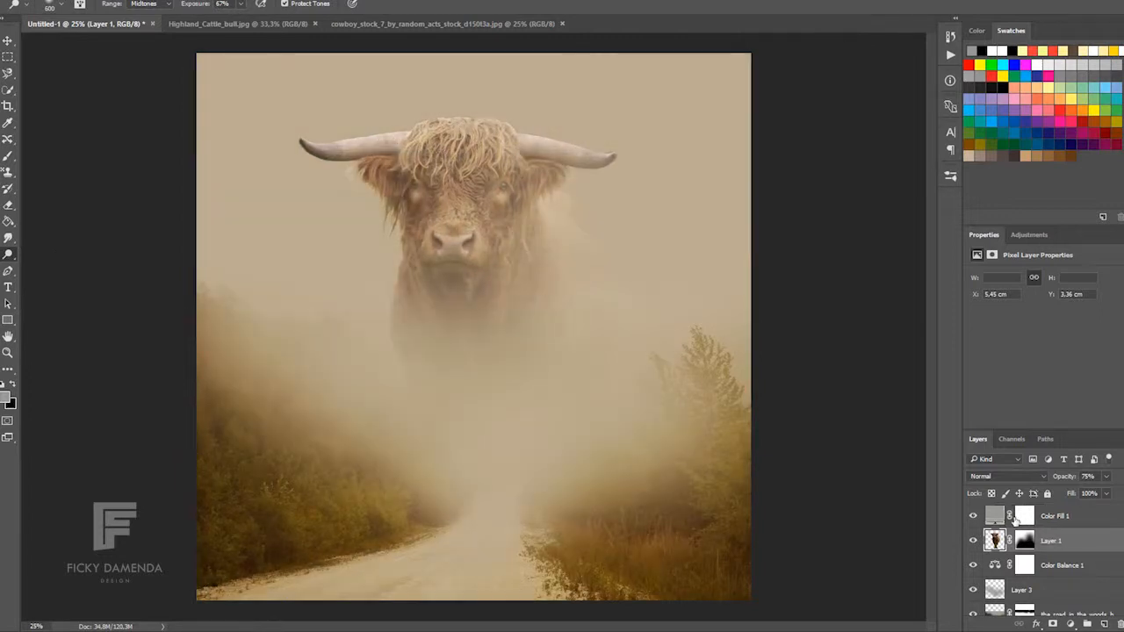
{"action": "left_click", "coordinate": [1016, 527], "text": "alt"}
Rasterize the Color Fill 1 layer and brighten the bull's forelock on it with the Dodge tool, midtones at 67% exposure.
{"action": "left_click", "coordinate": [1012, 519]}
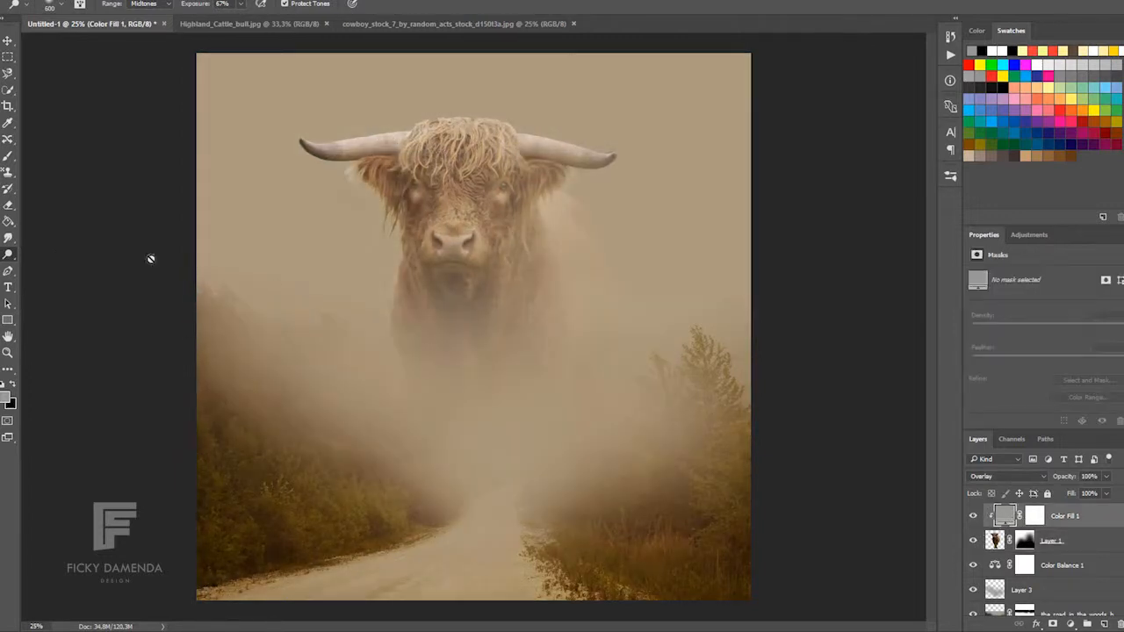
{"action": "left_click", "coordinate": [408, 204]}
{"action": "left_click", "coordinate": [599, 233]}
{"action": "mouse_move", "coordinate": [524, 158]}
{"action": "left_mouse_down"}
{"action": "mouse_move", "coordinate": [483, 110]}
{"action": "mouse_move", "coordinate": [546, 126]}
{"action": "left_mouse_up"}
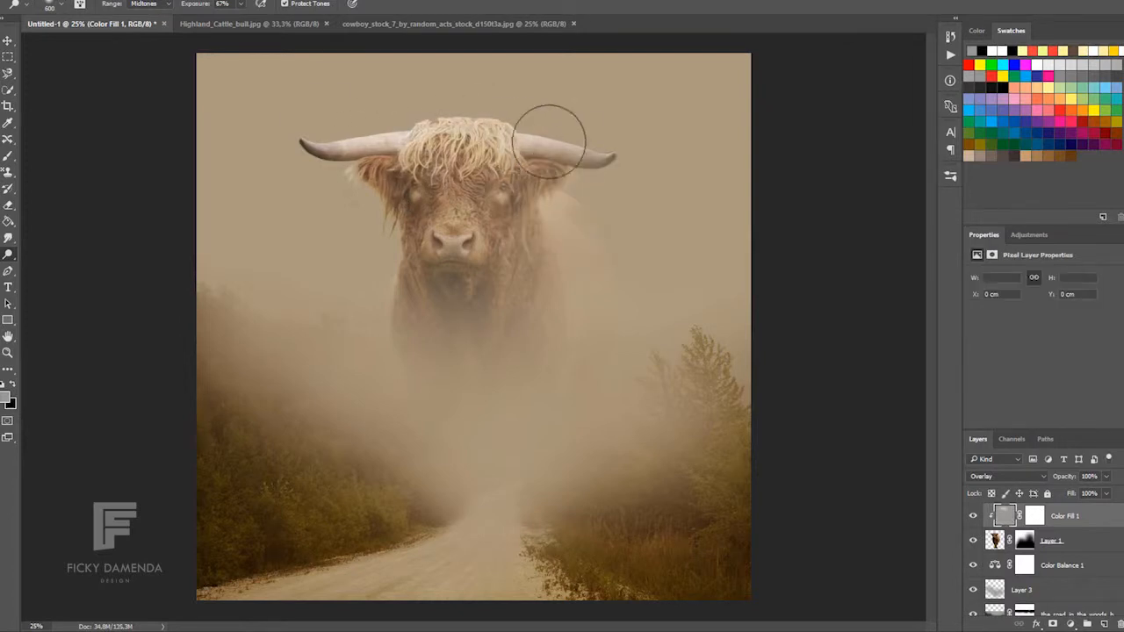
Darken the bull's face sides, chin and neck on the Color Fill 1 layer with the Burn tool, midtones at 57% exposure.
{"action": "right_click", "coordinate": [11, 255]}
{"action": "left_click", "coordinate": [51, 273]}
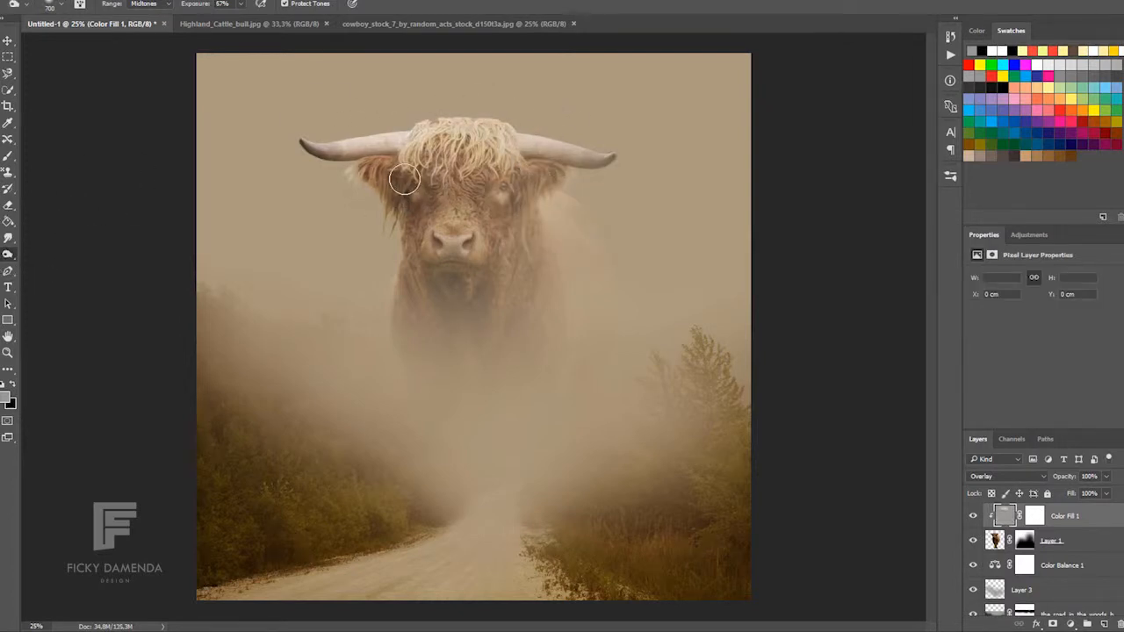
{"action": "mouse_move", "coordinate": [478, 279]}
{"action": "left_mouse_down"}
{"action": "mouse_move", "coordinate": [603, 244]}
{"action": "mouse_move", "coordinate": [488, 170]}
{"action": "mouse_move", "coordinate": [558, 205]}
{"action": "mouse_move", "coordinate": [352, 187]}
{"action": "mouse_move", "coordinate": [511, 263]}
{"action": "left_mouse_up"}
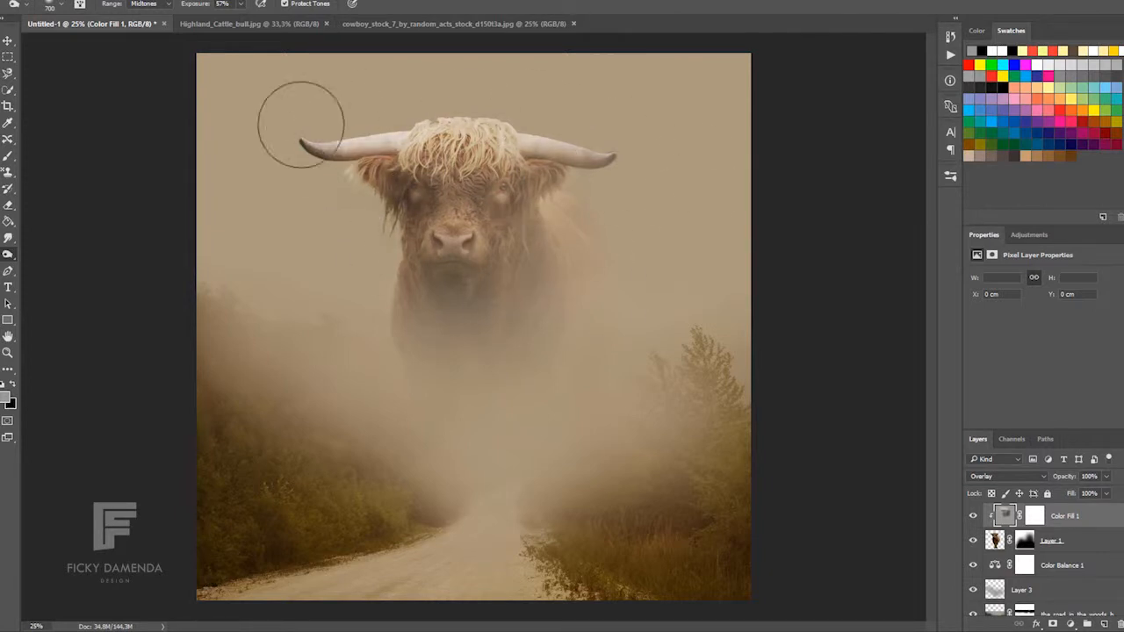
Bring the cowboy stock photo into the composite, scale it to about 55.6% and centre it over the road.
{"action": "key", "text": "v"}
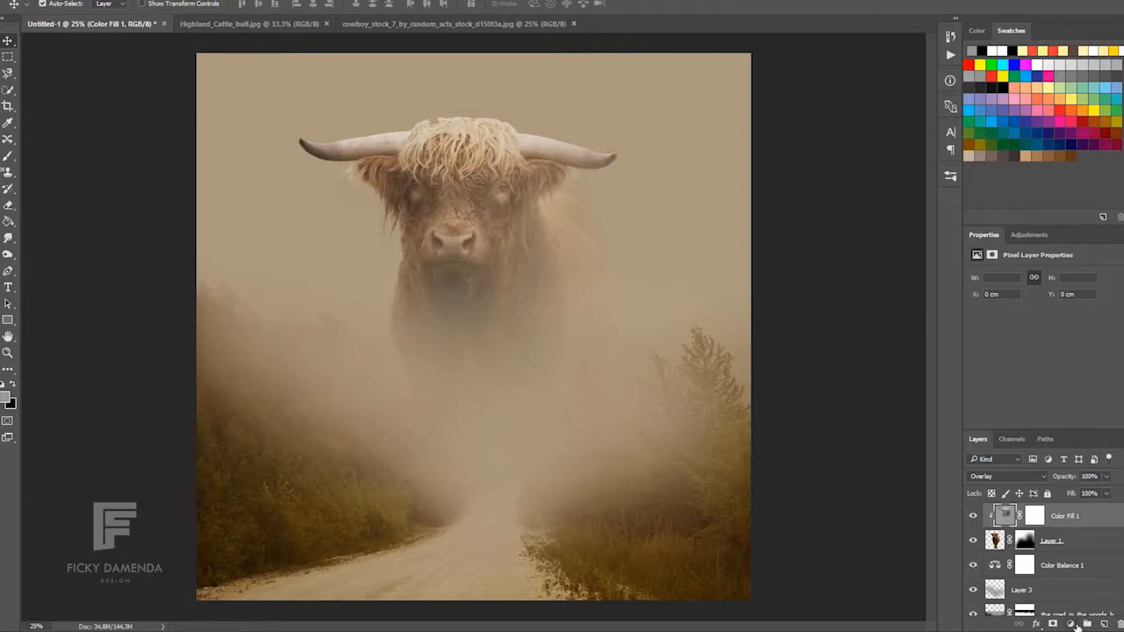
{"action": "left_click", "coordinate": [446, 25]}
{"action": "left_click_drag", "start_coordinate": [470, 272], "coordinate": [523, 338]}
{"action": "key", "text": "ctrl+t"}
{"action": "left_click_drag", "start_coordinate": [716, 132], "coordinate": [544, 359]}
{"action": "left_click_drag", "start_coordinate": [470, 470], "coordinate": [504, 439]}
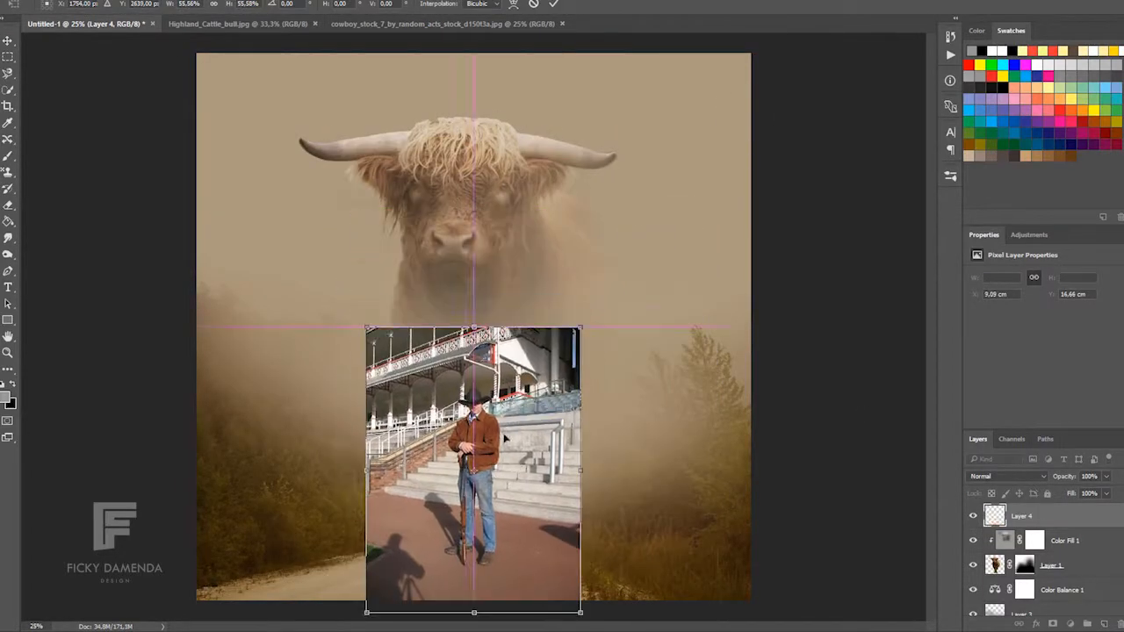
{"action": "left_click", "coordinate": [553, 4]}
{"action": "key", "text": "ctrl+plus"}
{"action": "key", "text": "ctrl+plus"}
{"action": "key", "text": "ctrl+plus"}
{"action": "key", "text": "ctrl+plus"}
{"action": "left_click_drag", "start_coordinate": [930, 312], "coordinate": [928, 450]}
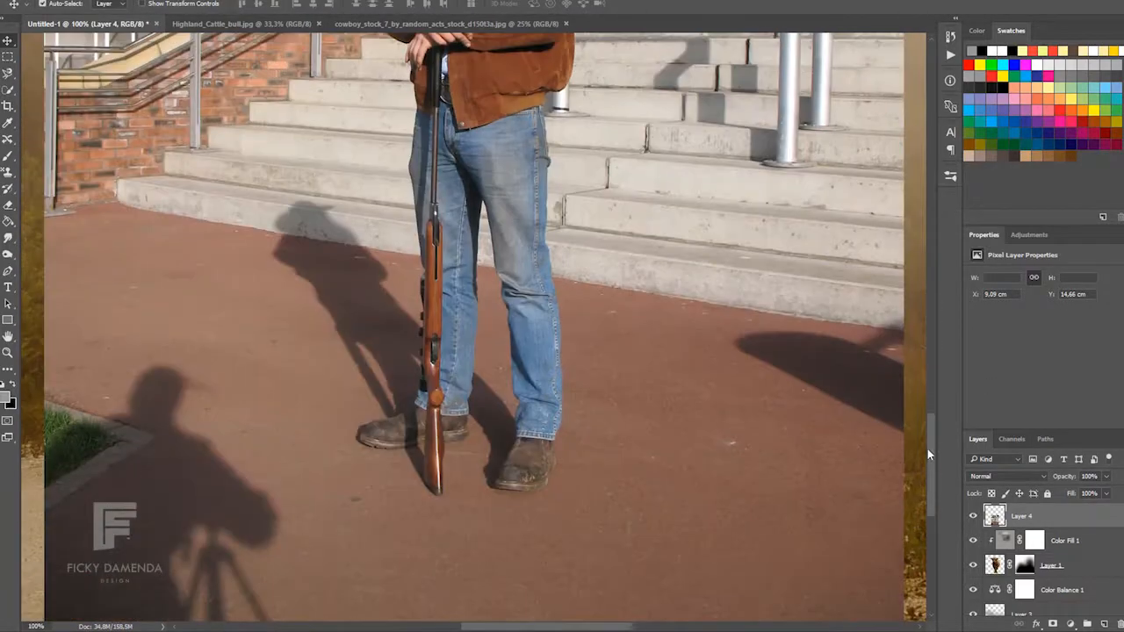
{"action": "left_click", "coordinate": [7, 272]}
{"action": "key", "text": "ctrl+plus"}
{"action": "key", "text": "ctrl+plus"}
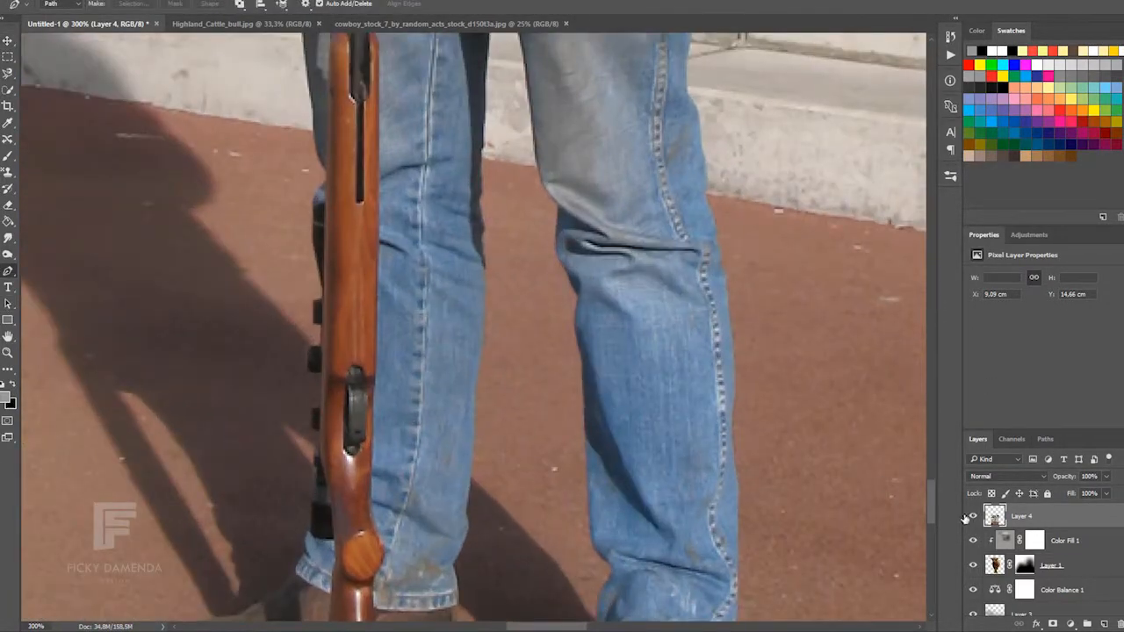
{"action": "left_click_drag", "start_coordinate": [929, 497], "coordinate": [928, 529]}
{"action": "key", "text": "ctrl+minus"}
{"action": "key", "text": "ctrl+minus"}
{"action": "key", "text": "ctrl+minus"}
{"action": "key", "text": "ctrl+minus"}
{"action": "key", "text": "ctrl+minus"}
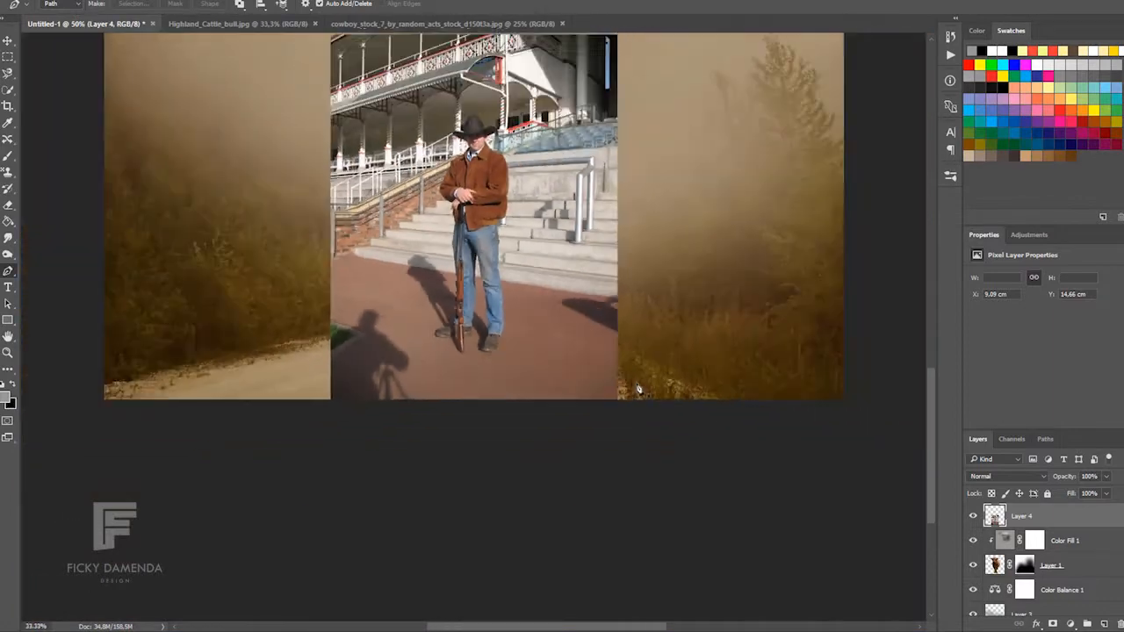
Select the cowboy with his rifle and boots on Layer 4 using the Quick Selection tool.
{"action": "key", "text": "ctrl+plus"}
{"action": "left_click_drag", "start_coordinate": [929, 395], "coordinate": [929, 355]}
{"action": "key", "text": "w"}
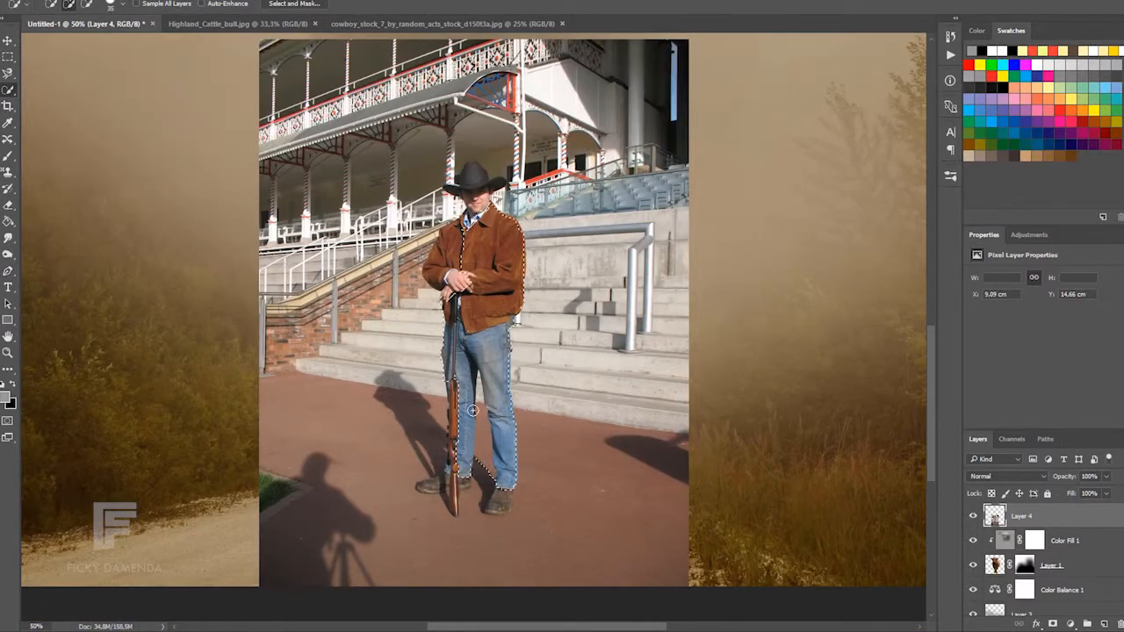
{"action": "mouse_move", "coordinate": [472, 410]}
{"action": "left_mouse_down"}
{"action": "mouse_move", "coordinate": [453, 478]}
{"action": "mouse_move", "coordinate": [433, 489]}
{"action": "mouse_move", "coordinate": [499, 503]}
{"action": "left_mouse_up"}
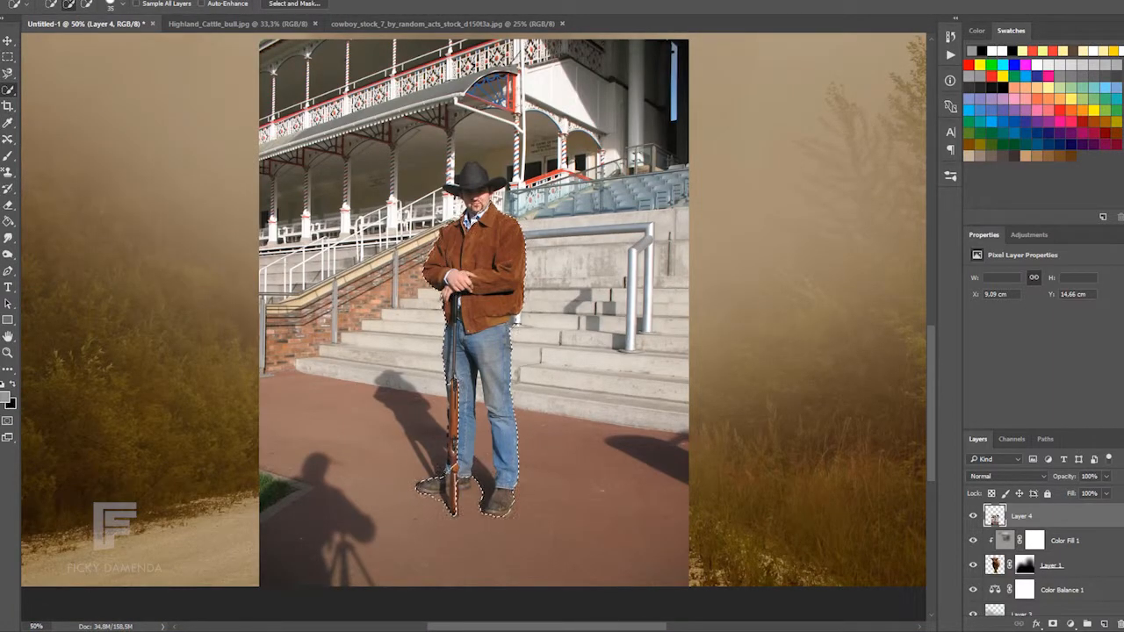
Refine the cowboy selection around the crown of the hat using a smaller Quick Selection brush.
{"action": "left_click_drag", "start_coordinate": [479, 206], "coordinate": [482, 208]}
{"action": "key", "text": "ctrl+plus"}
{"action": "key", "text": "ctrl+plus"}
{"action": "key", "text": "ctrl+plus"}
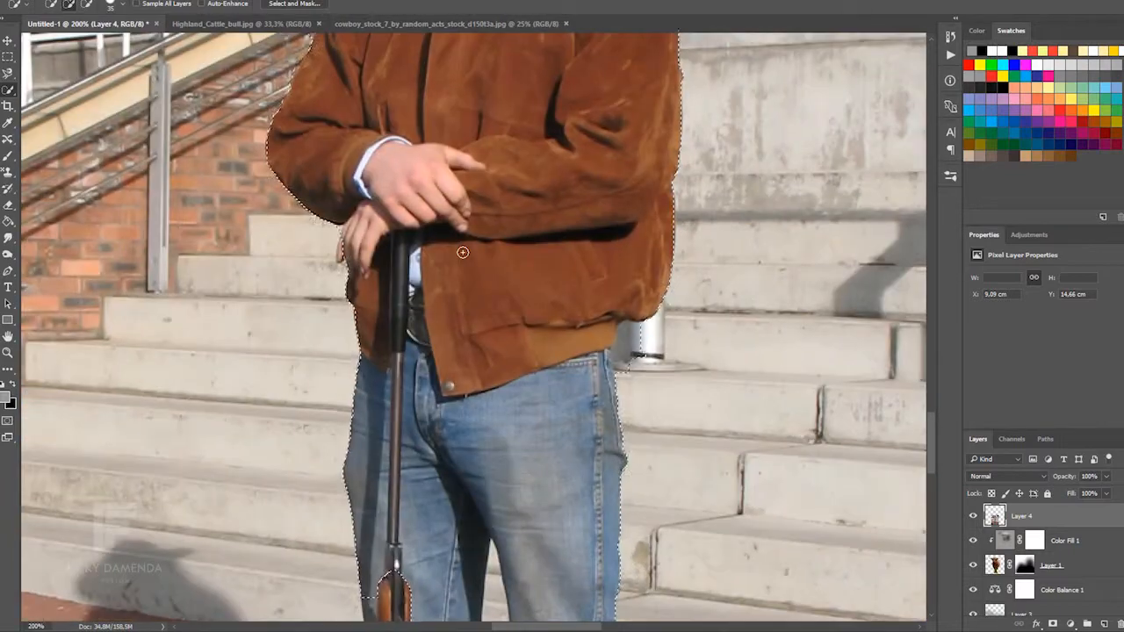
{"action": "left_click_drag", "start_coordinate": [932, 436], "coordinate": [938, 389]}
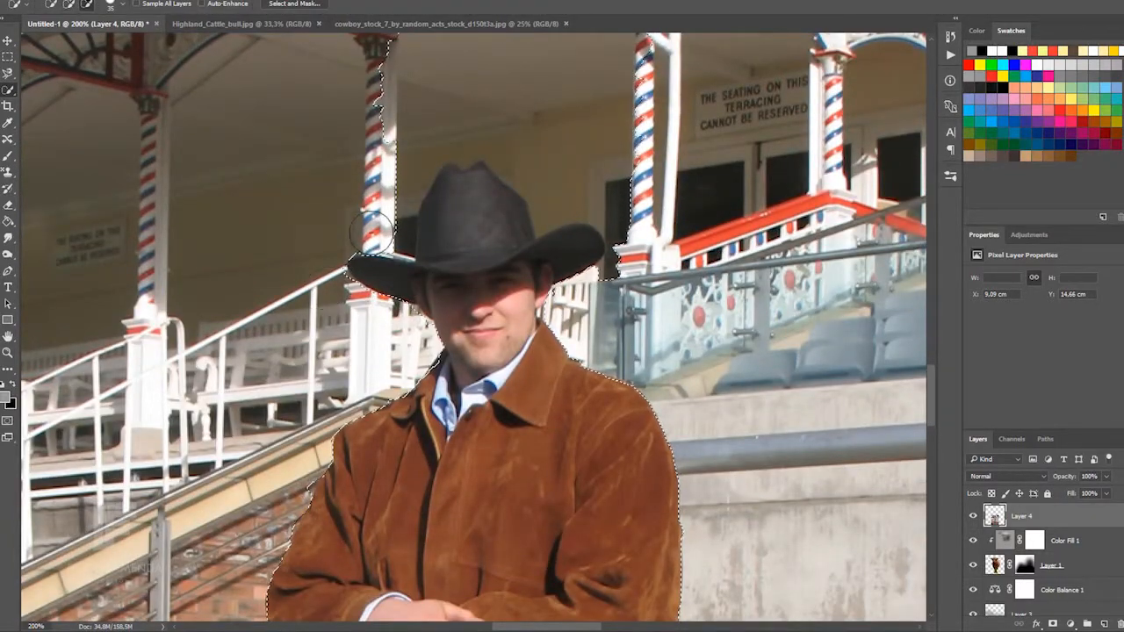
{"action": "key", "text": "ctrl+z"}
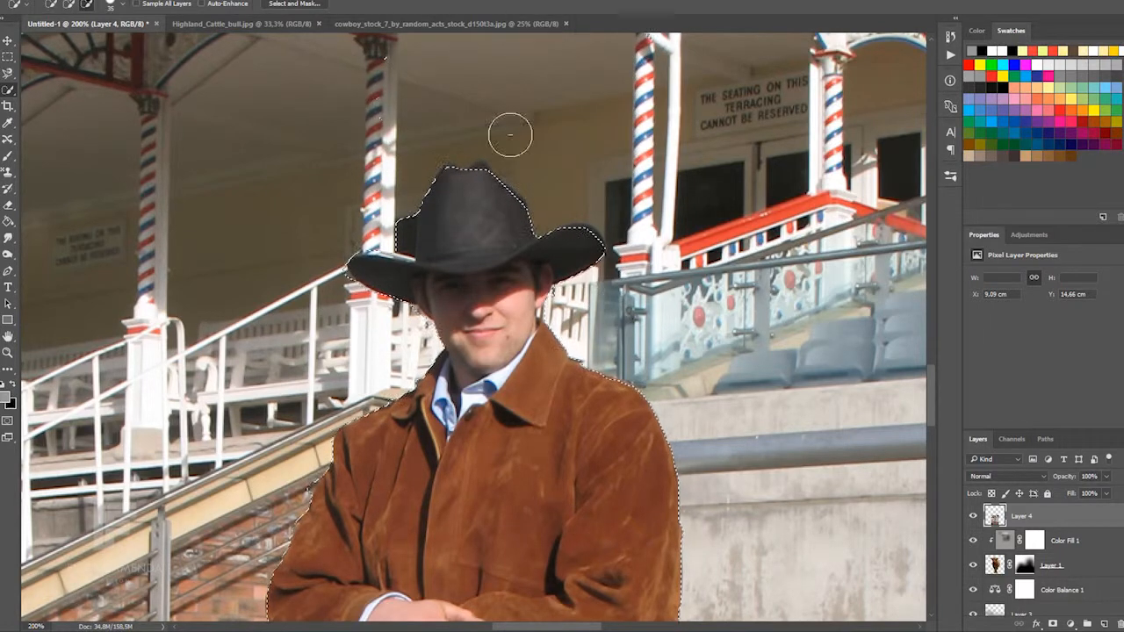
{"action": "key", "text": "bracketleft"}
{"action": "key", "text": "bracketleft"}
{"action": "key", "text": "bracketleft"}
{"action": "key", "text": "bracketleft"}
{"action": "left_click", "coordinate": [477, 168]}
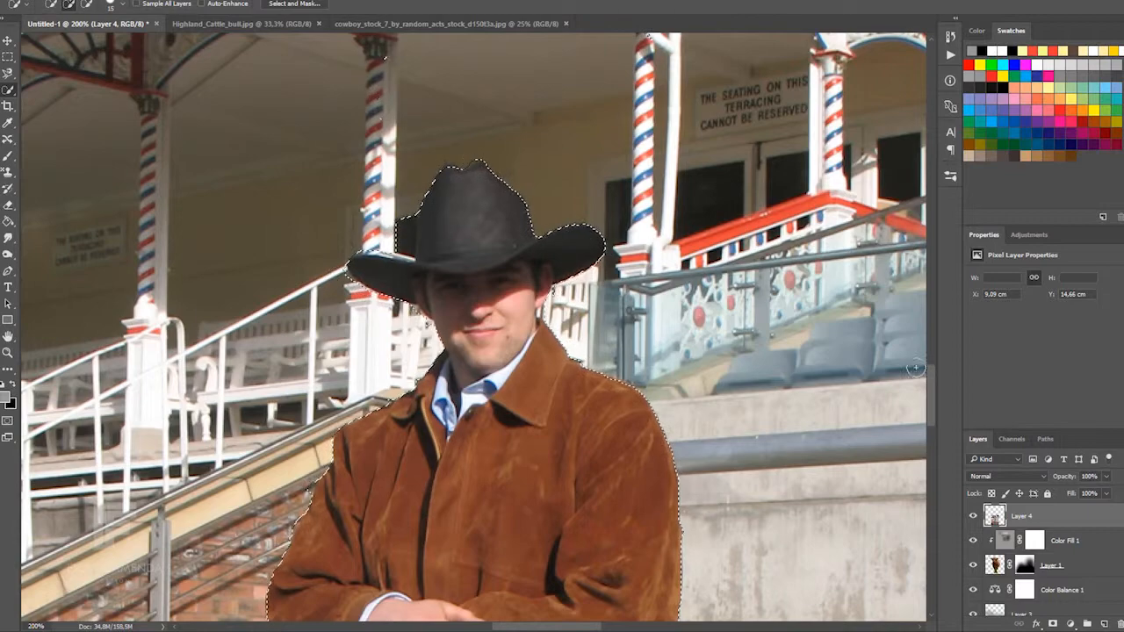
Refine the cowboy selection around the trousers, rifle stock and boots with the Quick Selection tool.
{"action": "mouse_move", "coordinate": [931, 396]}
{"action": "left_mouse_down"}
{"action": "mouse_move", "coordinate": [936, 506]}
{"action": "mouse_move", "coordinate": [931, 471]}
{"action": "mouse_move", "coordinate": [931, 497]}
{"action": "left_mouse_up"}
{"action": "left_click", "coordinate": [369, 330]}
{"action": "left_click", "coordinate": [389, 255]}
{"action": "left_click", "coordinate": [626, 552]}
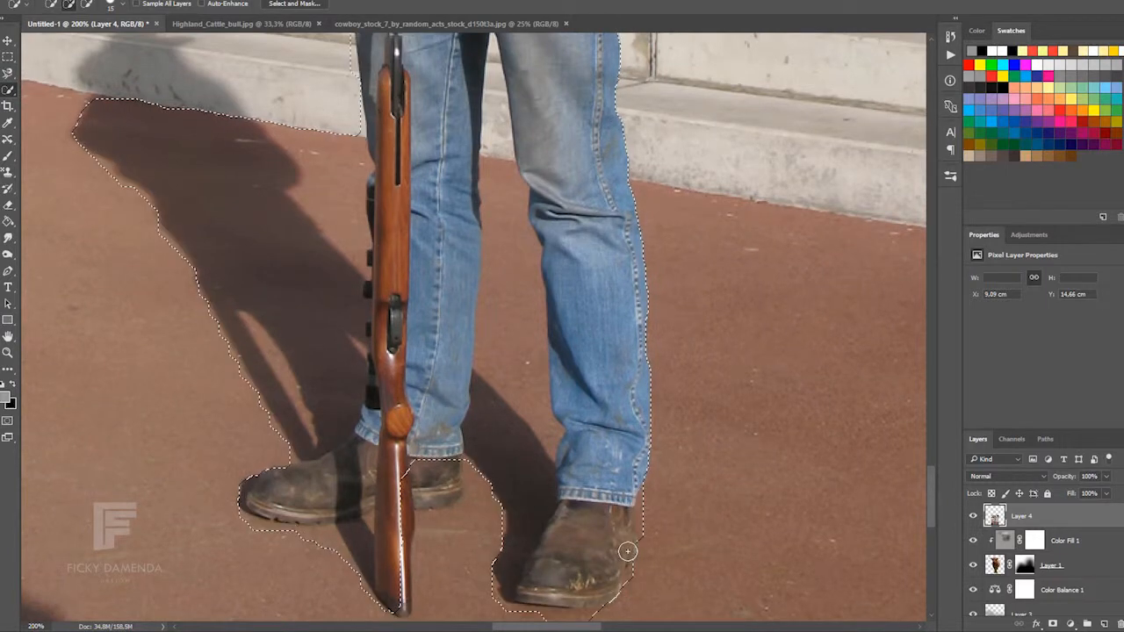
Isolate the selected cowboy on his own layer, remove the original stock photo, and add a layer mask to the cut-out.
{"action": "key", "text": "ctrl+j"}
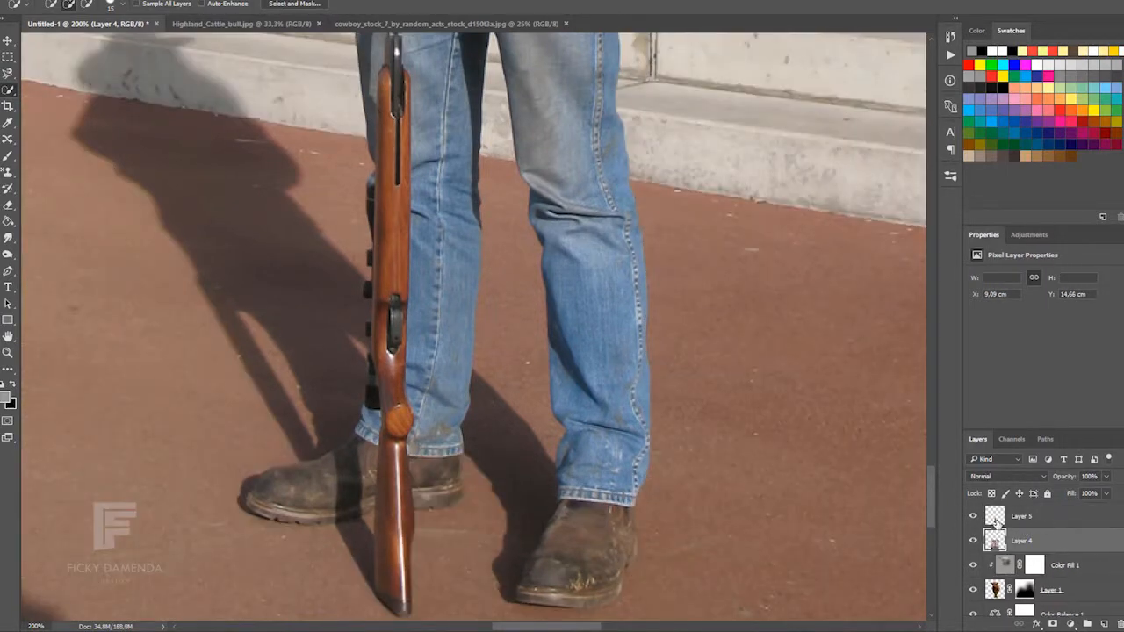
{"action": "left_click", "coordinate": [995, 520], "text": "ctrl"}
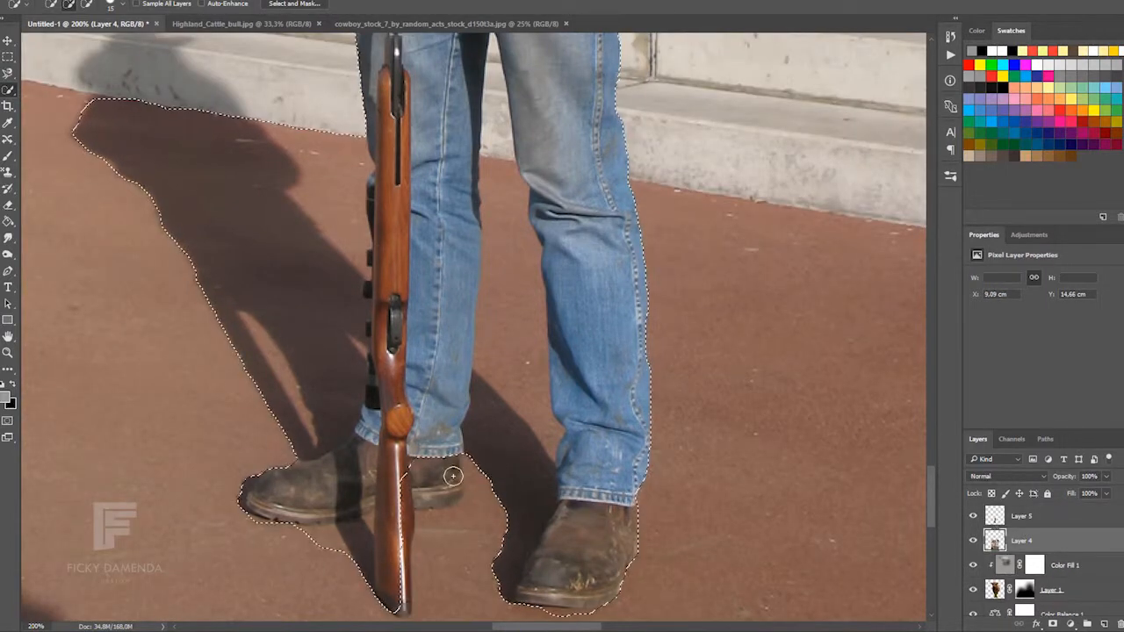
{"action": "left_click_drag", "start_coordinate": [410, 501], "coordinate": [401, 607]}
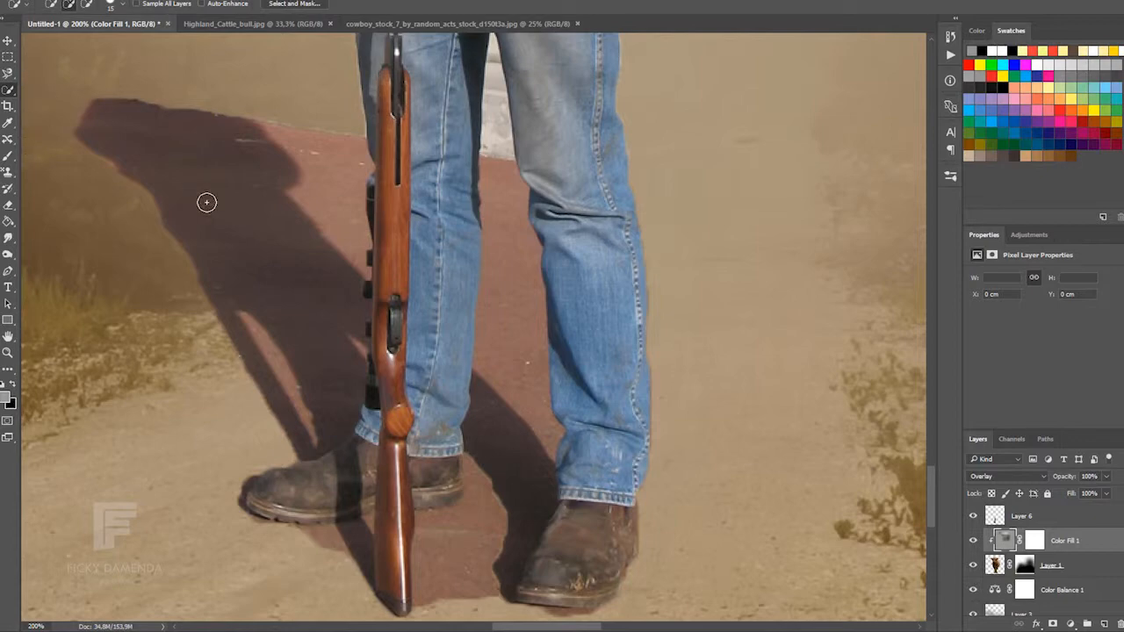
{"action": "left_click", "coordinate": [1021, 515]}
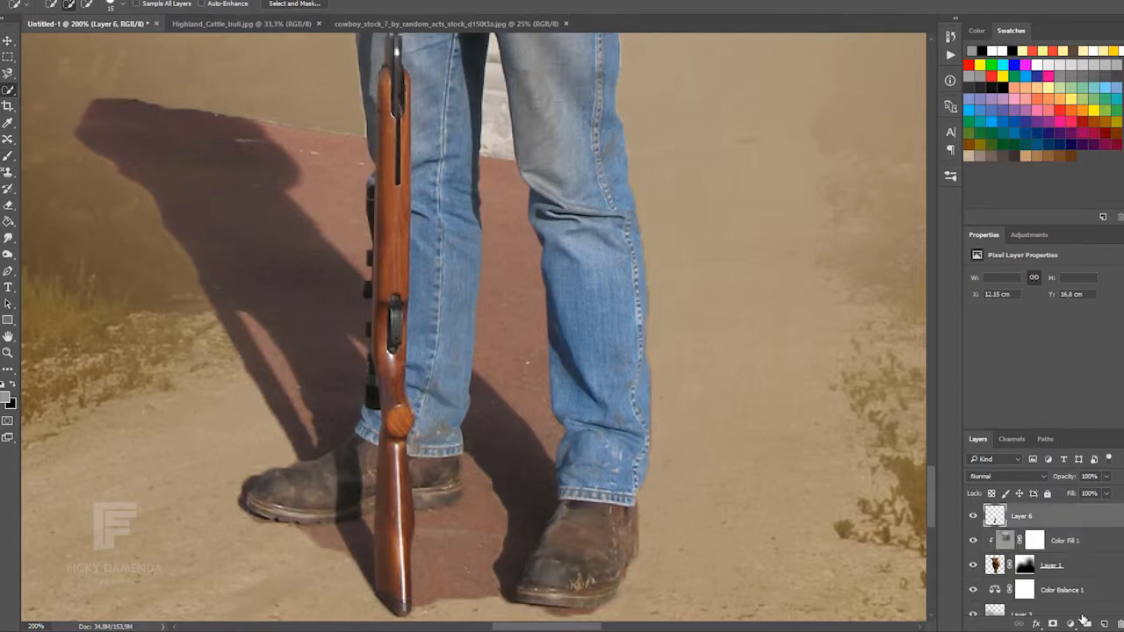
{"action": "left_click", "coordinate": [1070, 623]}
{"action": "left_click", "coordinate": [1053, 623]}
Trace the background gap between the cowboy's legs with a Pen path, following the trousers, boots and rifle stock.
{"action": "key", "text": "ctrl+minus"}
{"action": "key", "text": "ctrl+minus"}
{"action": "key", "text": "ctrl+minus"}
{"action": "key", "text": "ctrl+minus"}
{"action": "key", "text": "ctrl+minus"}
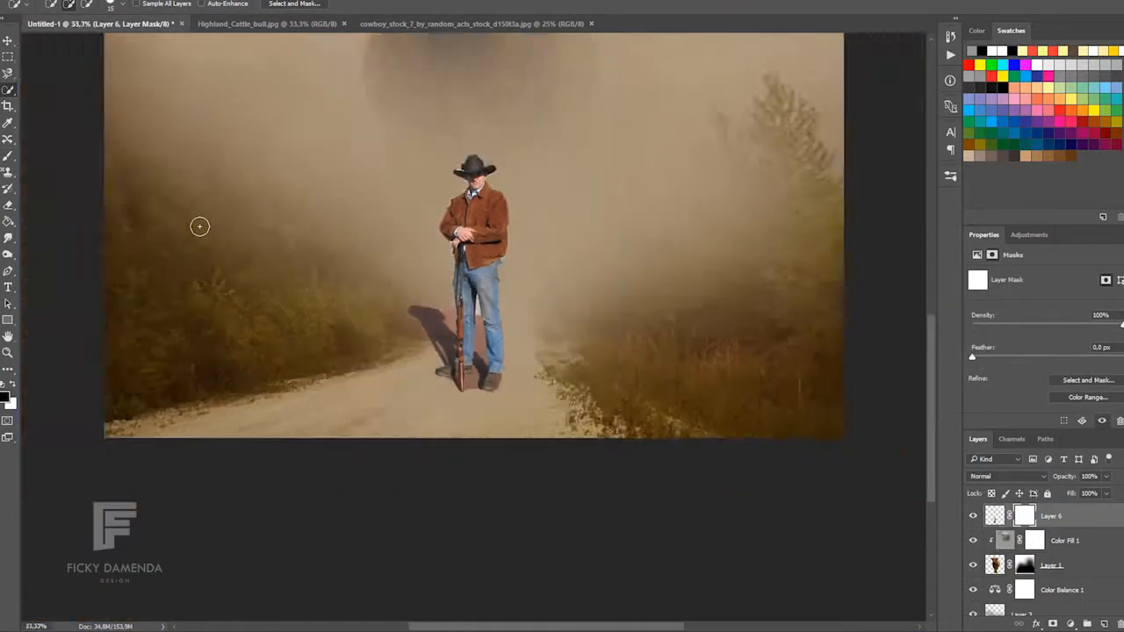
{"action": "key", "text": "ctrl+plus"}
{"action": "key", "text": "ctrl+plus"}
{"action": "scroll", "coordinate": [560, 527], "scroll_direction": "down", "scroll_amount": 9}
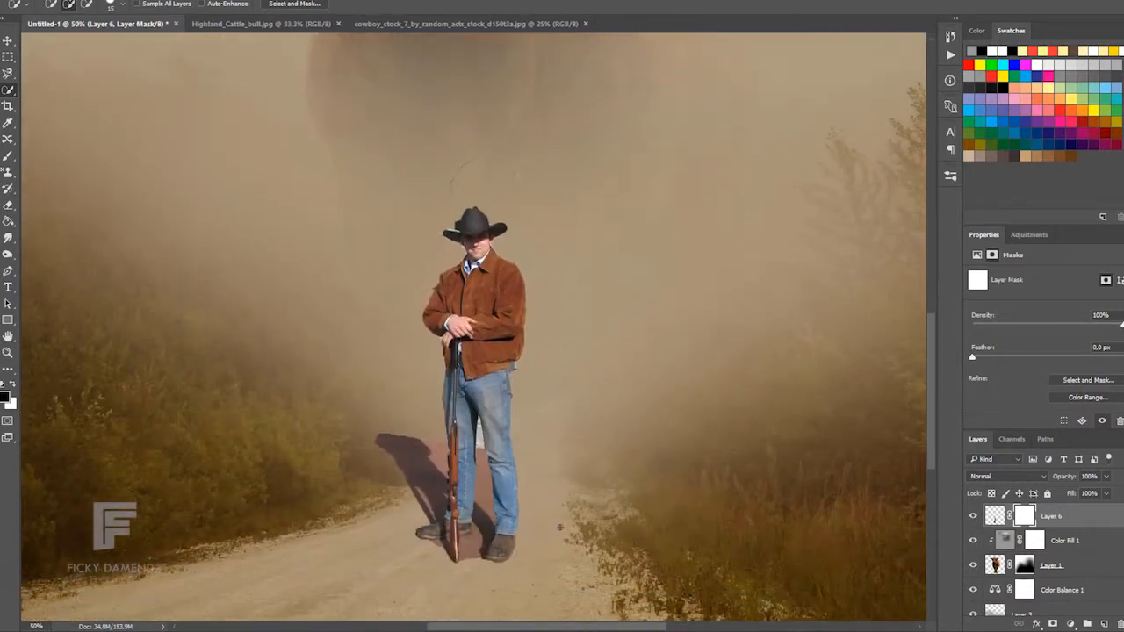
{"action": "key", "text": "ctrl+plus"}
{"action": "key", "text": "ctrl+plus"}
{"action": "scroll", "coordinate": [474, 327], "scroll_direction": "down", "scroll_amount": 5}
{"action": "key", "text": "ctrl+plus"}
{"action": "key", "text": "ctrl+plus"}
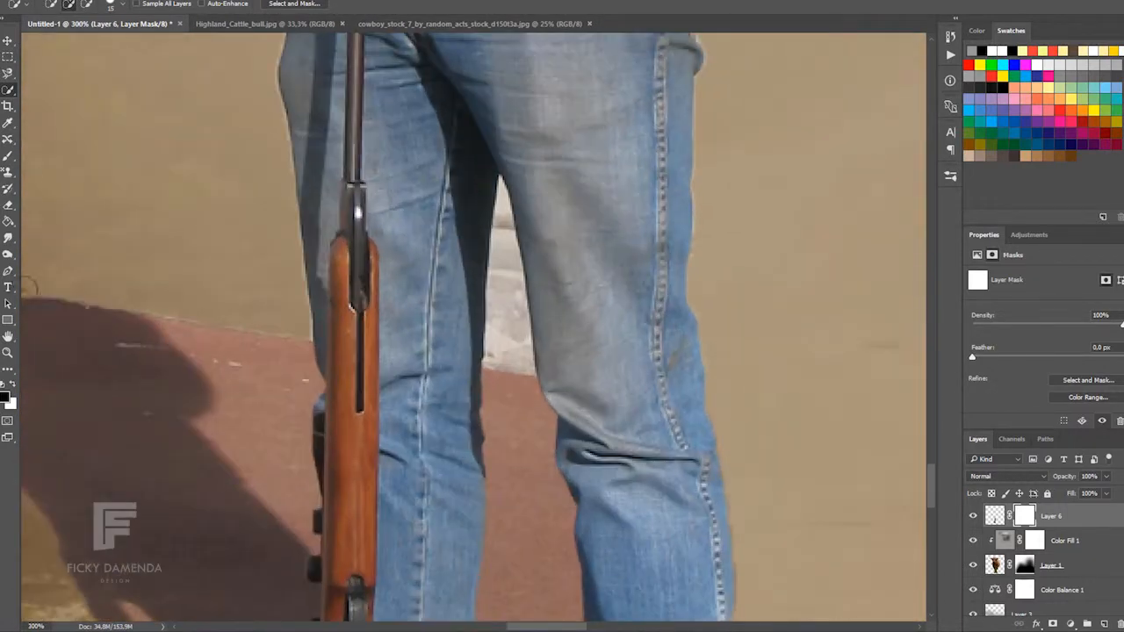
{"action": "left_click", "coordinate": [7, 271]}
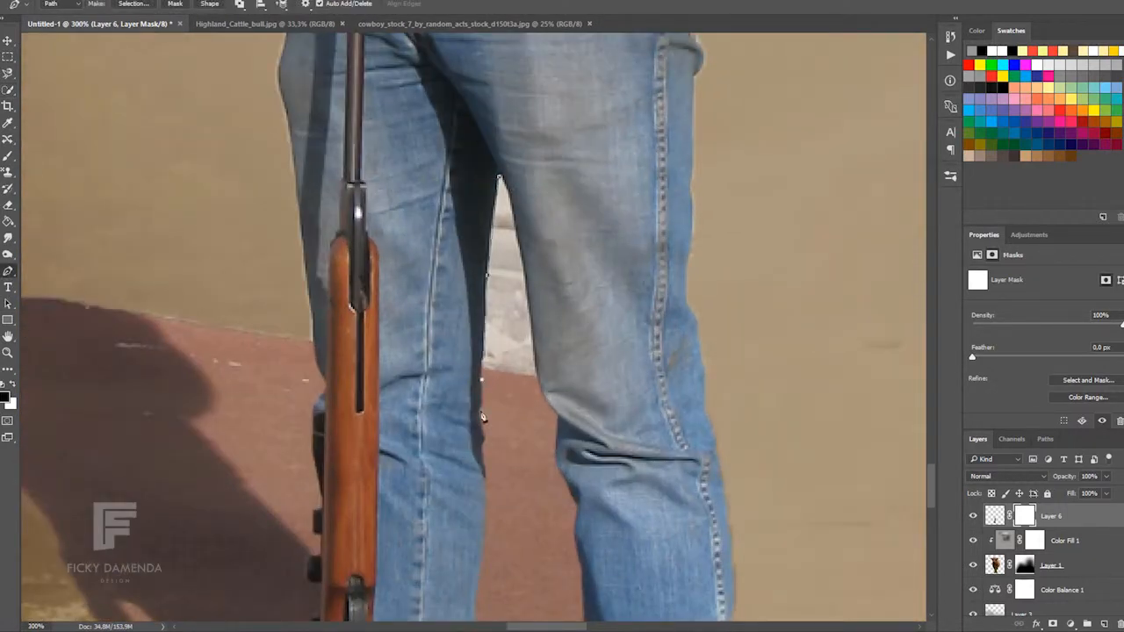
{"action": "left_click_drag", "start_coordinate": [929, 478], "coordinate": [928, 501]}
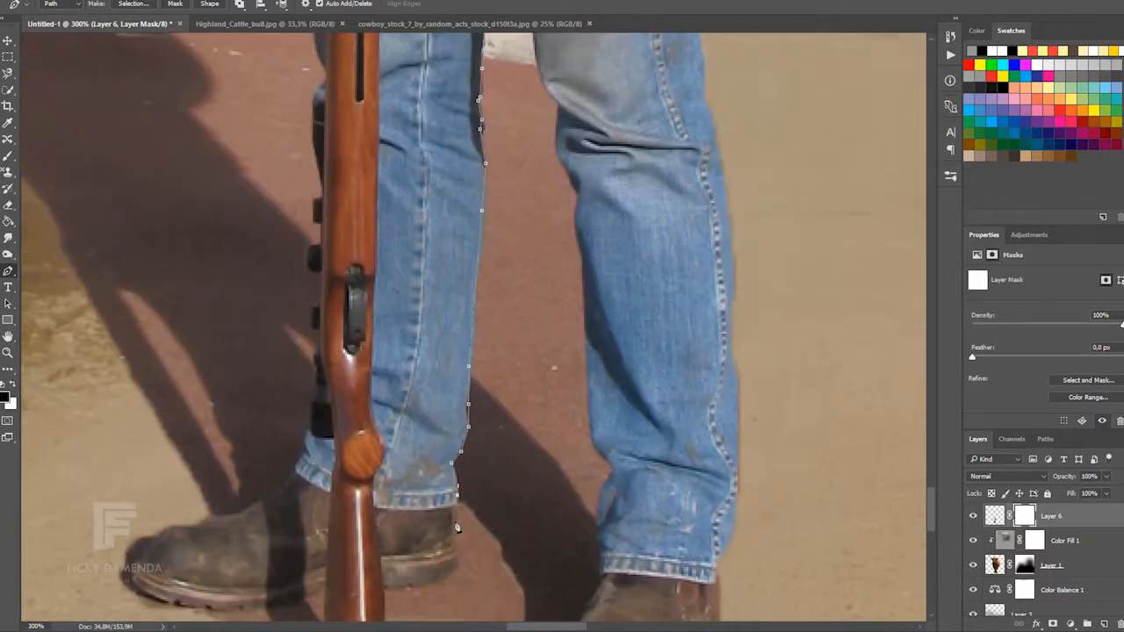
{"action": "left_click_drag", "start_coordinate": [928, 516], "coordinate": [926, 538]}
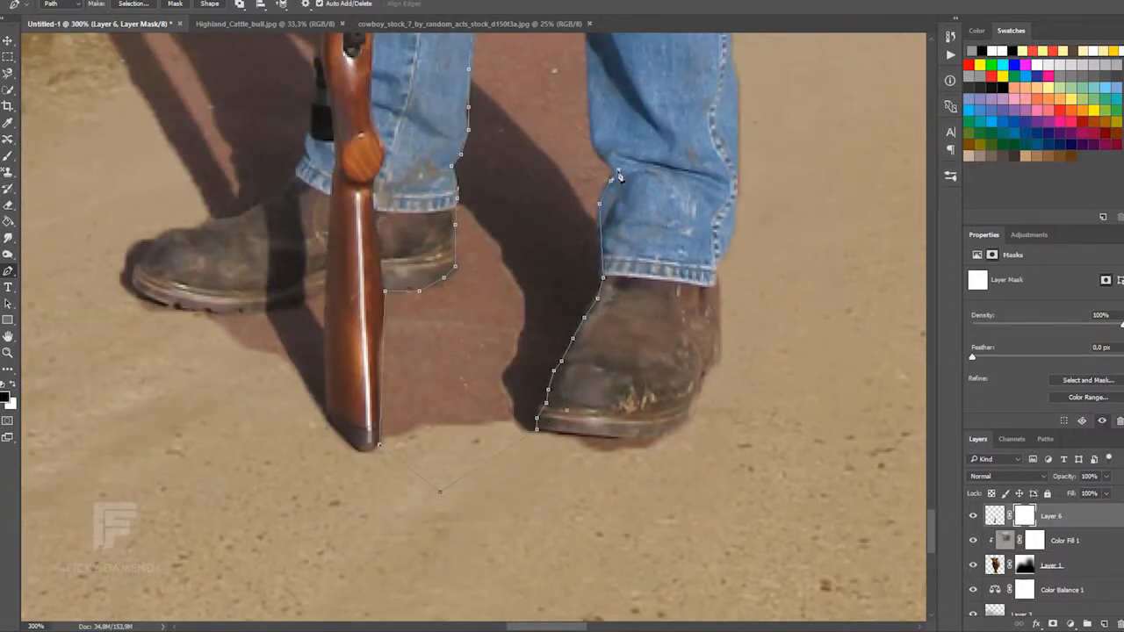
{"action": "left_click_drag", "start_coordinate": [932, 553], "coordinate": [933, 476]}
Convert the path between the legs to a selection and delete the enclosed background from Layer 6.
{"action": "right_click", "coordinate": [502, 302]}
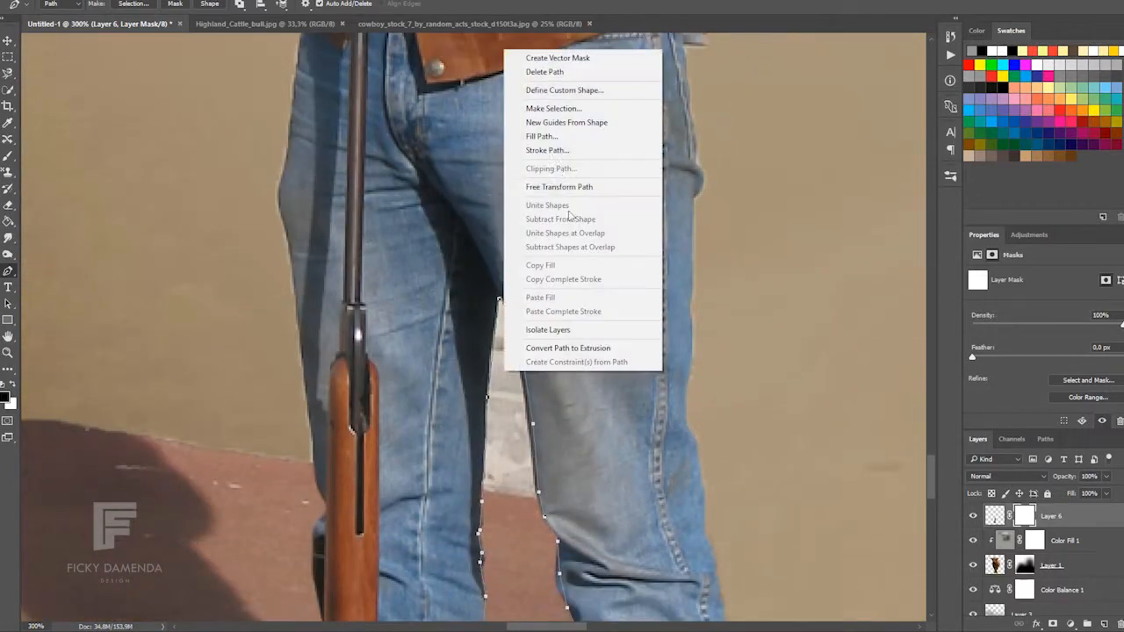
{"action": "left_click", "coordinate": [540, 108]}
{"action": "key", "text": "Return"}
{"action": "left_click", "coordinate": [1002, 522]}
{"action": "key", "text": "Delete"}
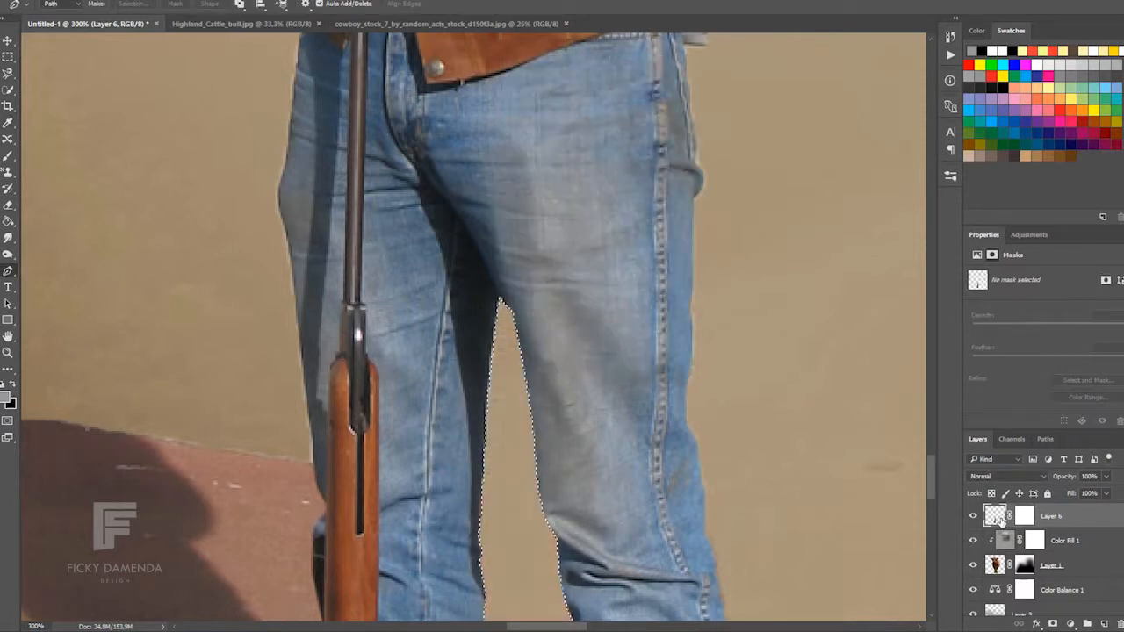
{"action": "key", "text": "ctrl+f"}
{"action": "key", "text": "ctrl+d"}
Outline the leftover ground between the boot sole and the rifle butt with a Pen path and delete it from Layer 6.
{"action": "left_click_drag", "start_coordinate": [938, 460], "coordinate": [931, 537]}
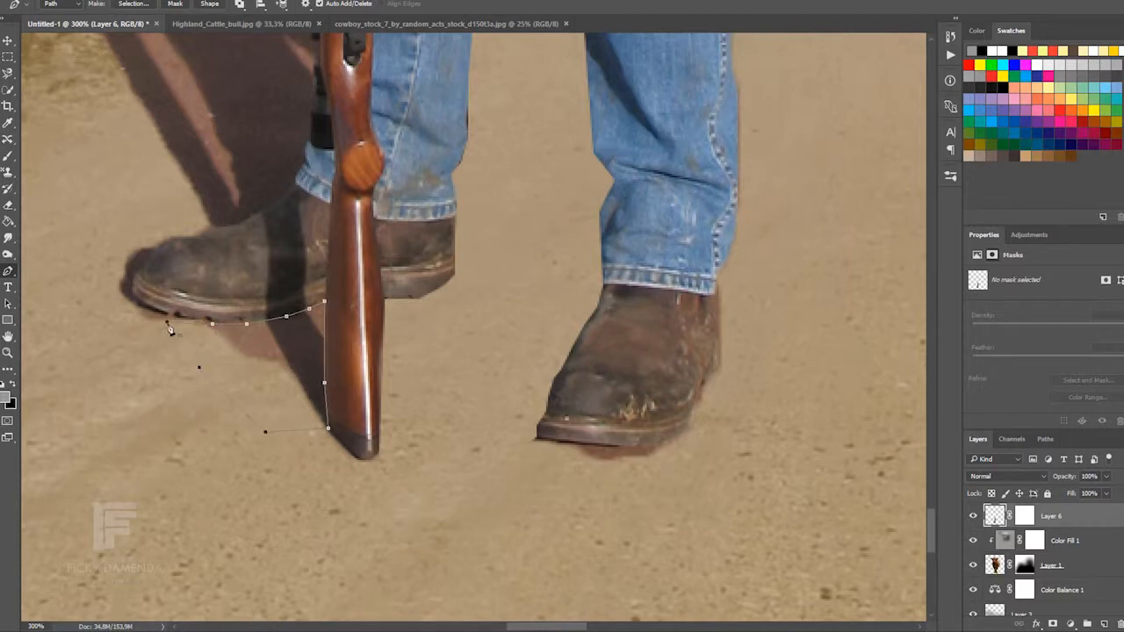
{"action": "left_click", "coordinate": [170, 330]}
{"action": "right_click", "coordinate": [268, 365]}
{"action": "left_click", "coordinate": [344, 118]}
{"action": "key", "text": "Return"}
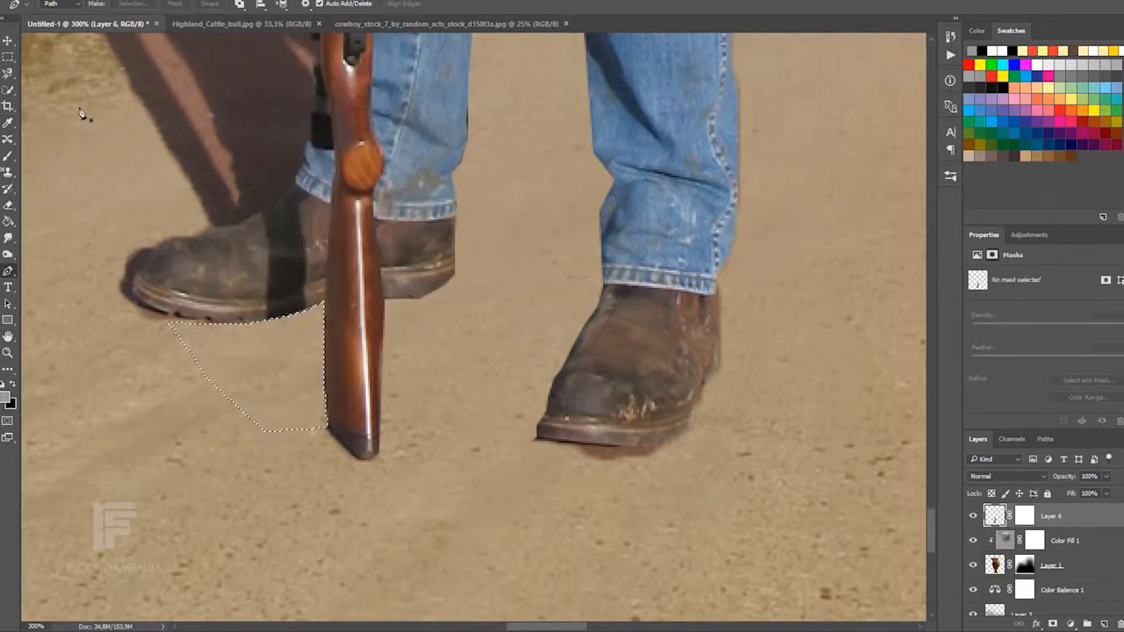
{"action": "left_click", "coordinate": [7, 41]}
{"action": "key", "text": "ctrl+d"}
Lasso the dark shadow band across the boot behind the rifle and remove it with the Fill command.
{"action": "left_click", "coordinate": [7, 90]}
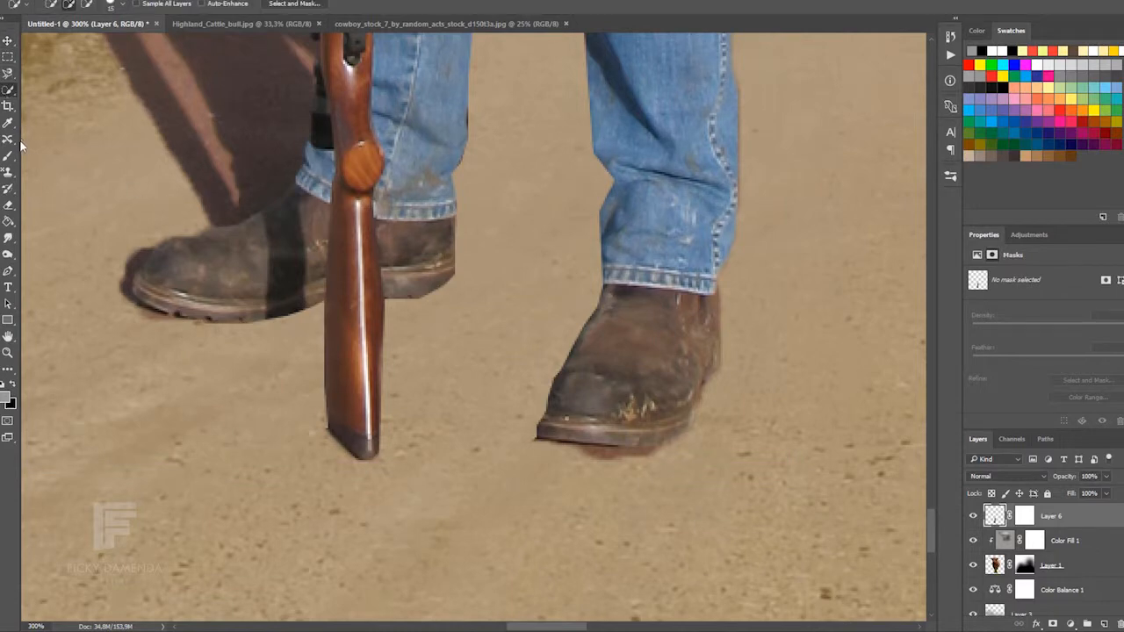
{"action": "left_click", "coordinate": [7, 74]}
{"action": "left_click", "coordinate": [53, 72]}
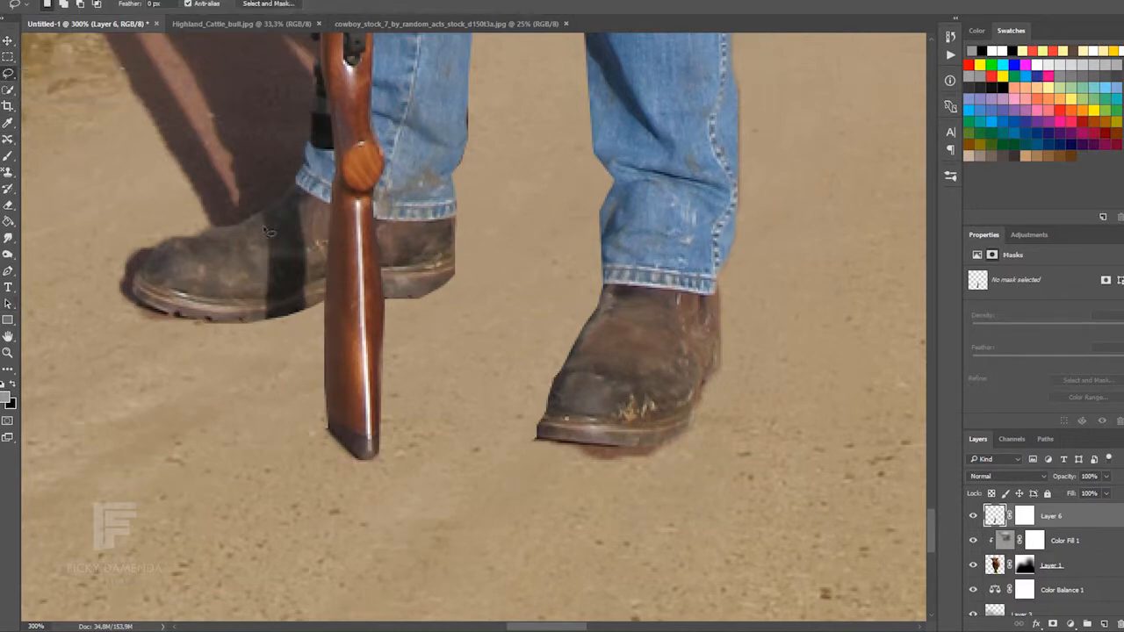
{"action": "right_click", "coordinate": [284, 233]}
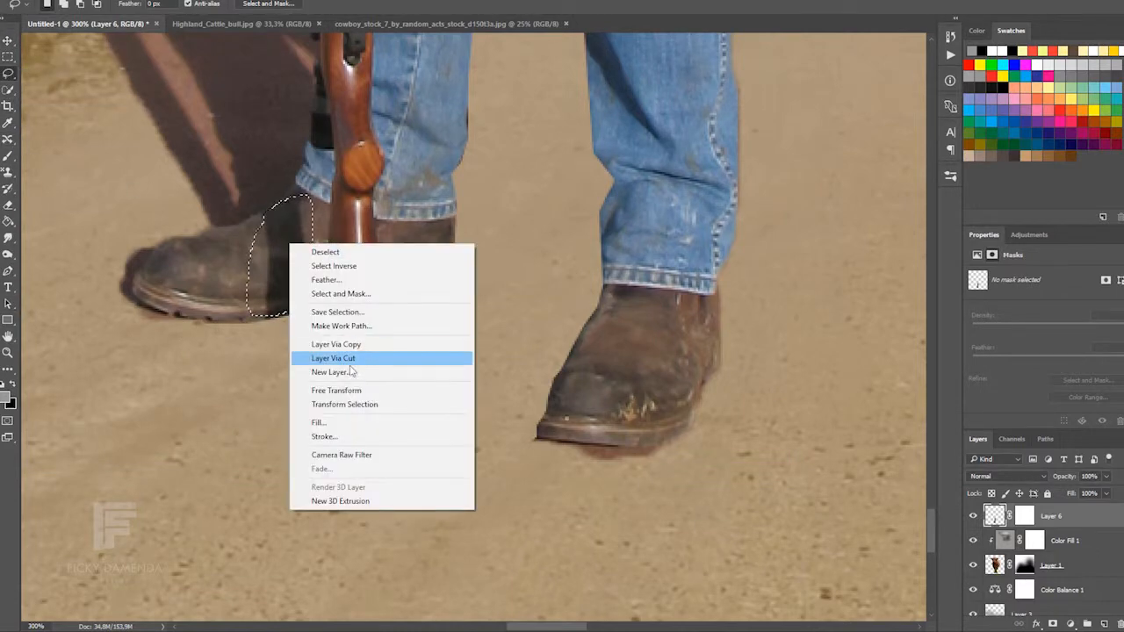
{"action": "left_click", "coordinate": [329, 423]}
{"action": "key", "text": "Return"}
Trace around the cast shadow beside the rifle with a Pen path, following the scope and trouser edge, and delete it from Layer 6.
{"action": "left_click_drag", "start_coordinate": [932, 532], "coordinate": [935, 506]}
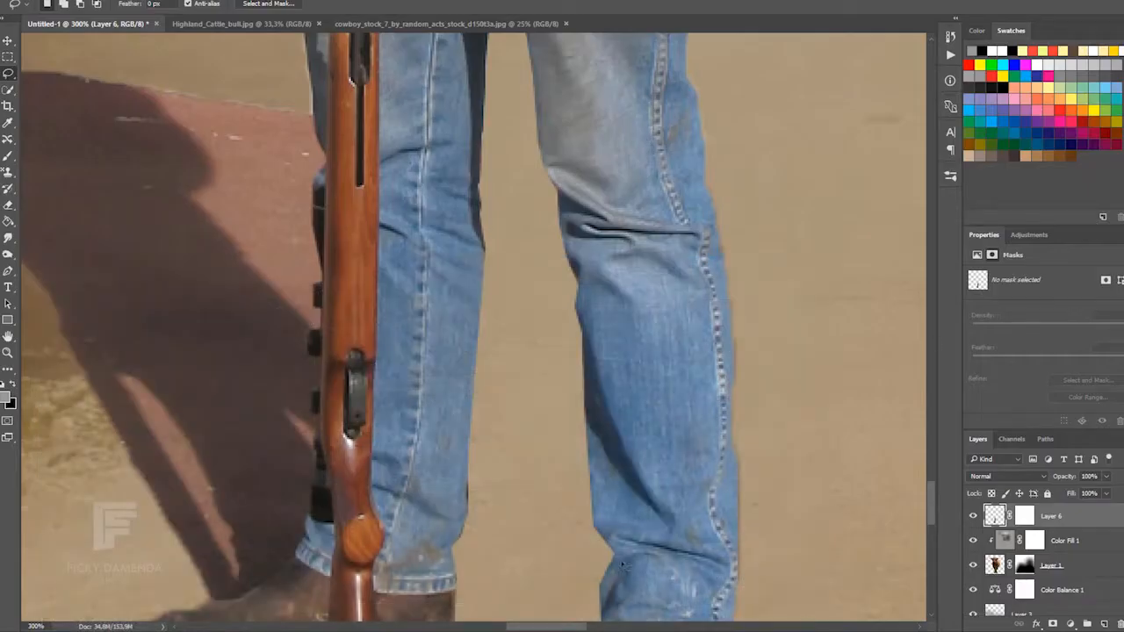
{"action": "left_click_drag", "start_coordinate": [541, 627], "coordinate": [516, 627]}
{"action": "left_click", "coordinate": [8, 273]}
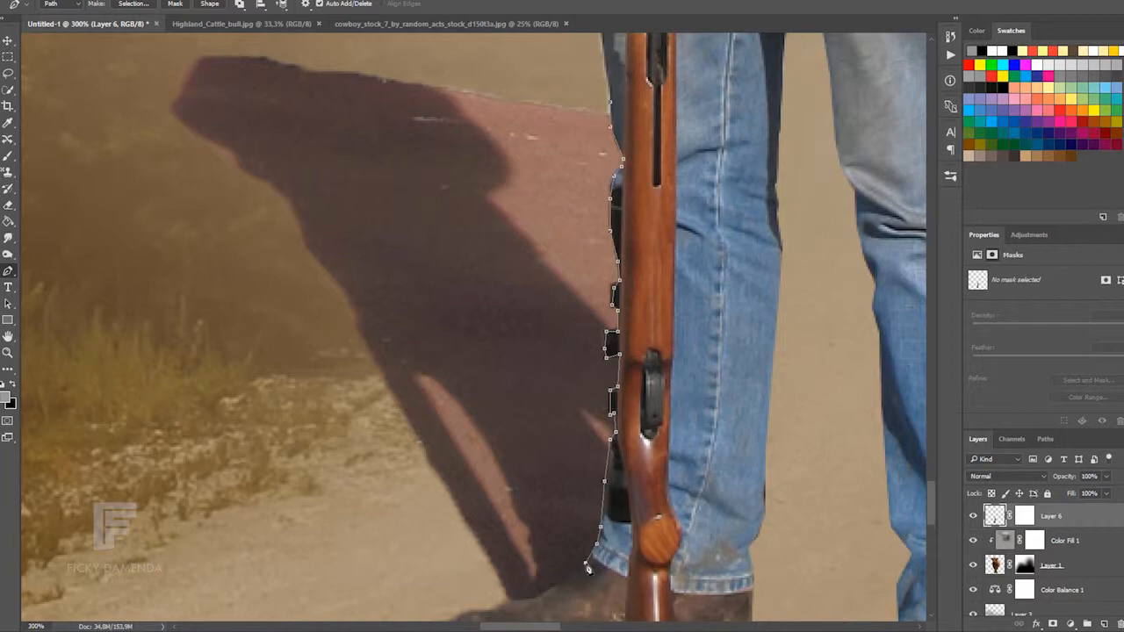
{"action": "mouse_move", "coordinate": [934, 488]}
{"action": "left_mouse_down"}
{"action": "mouse_move", "coordinate": [934, 515]}
{"action": "mouse_move", "coordinate": [935, 467]}
{"action": "mouse_move", "coordinate": [929, 491]}
{"action": "left_mouse_up"}
{"action": "key", "text": "ctrl+minus"}
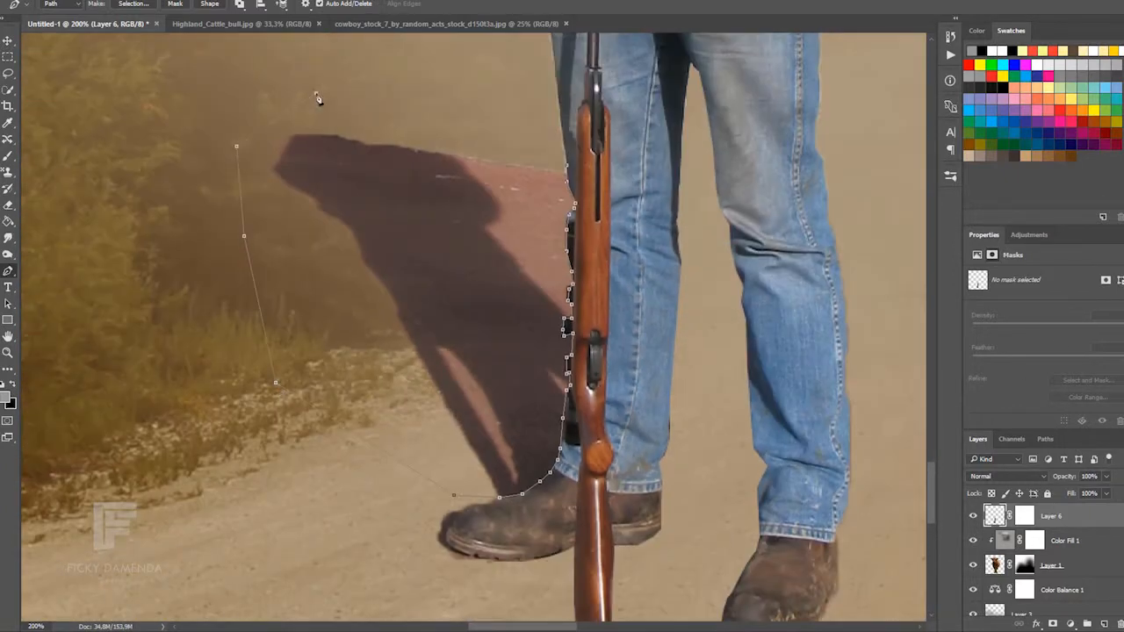
{"action": "right_click", "coordinate": [482, 226]}
{"action": "left_click", "coordinate": [542, 295]}
{"action": "key", "text": "Return"}
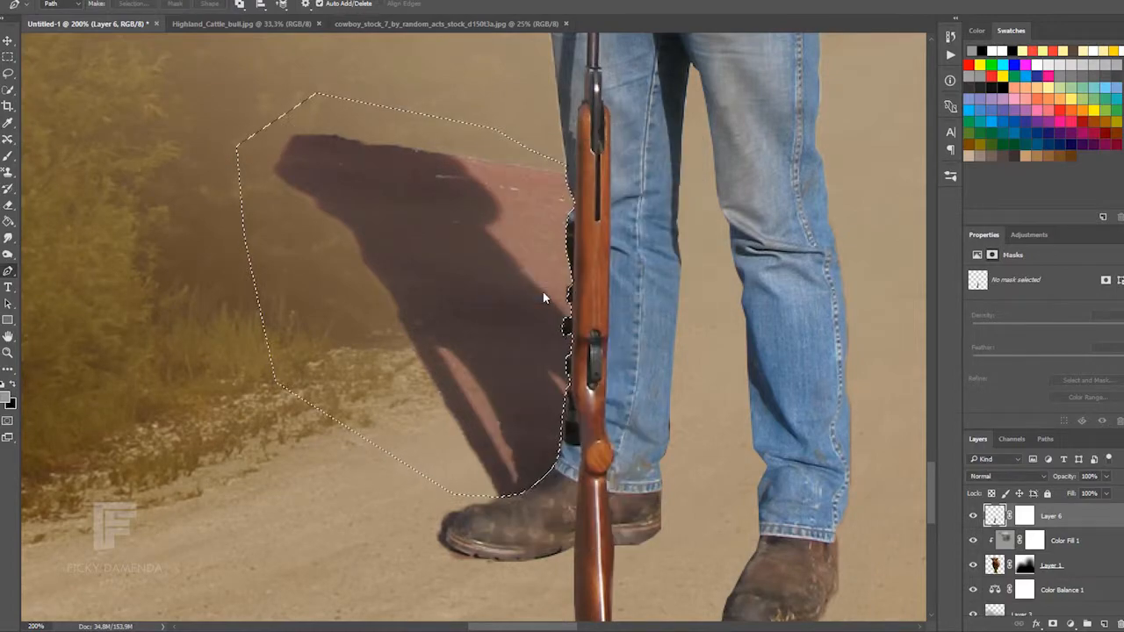
{"action": "key", "text": "Delete"}
{"action": "key", "text": "ctrl+d"}
Outline the metal railing remnant below the jacket hem with a Pen path and cut it from Layer 6.
{"action": "key", "text": "ctrl+minus"}
{"action": "key", "text": "ctrl+minus"}
{"action": "key", "text": "ctrl+minus"}
{"action": "key", "text": "ctrl+plus"}
{"action": "key", "text": "ctrl+plus"}
{"action": "key", "text": "ctrl+plus"}
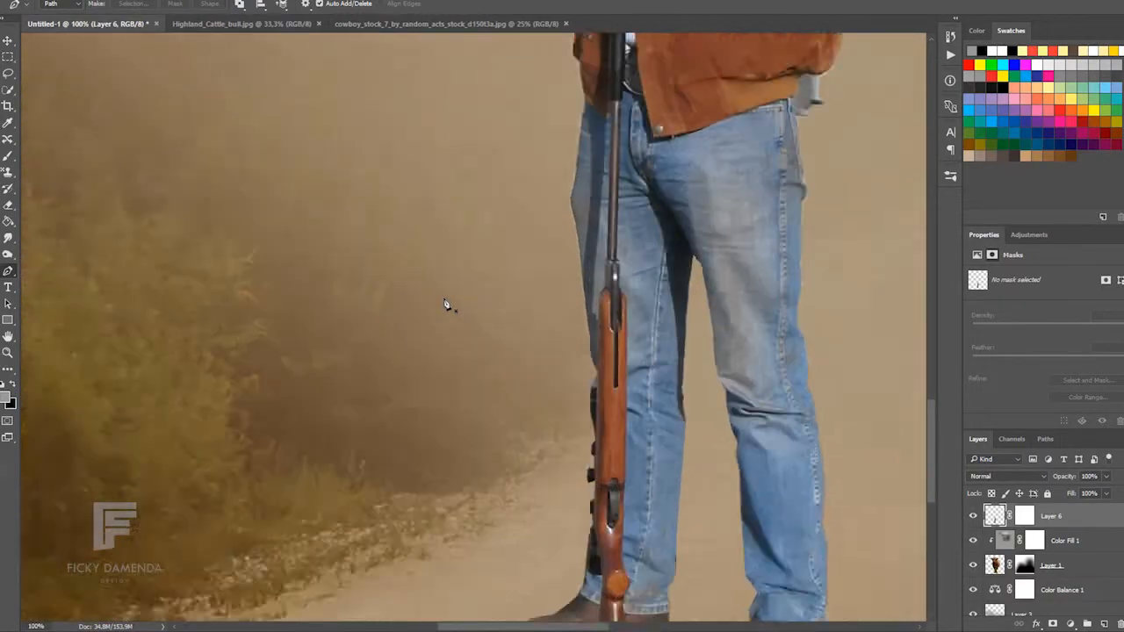
{"action": "scroll", "coordinate": [938, 436], "scroll_direction": "up", "scroll_amount": 5}
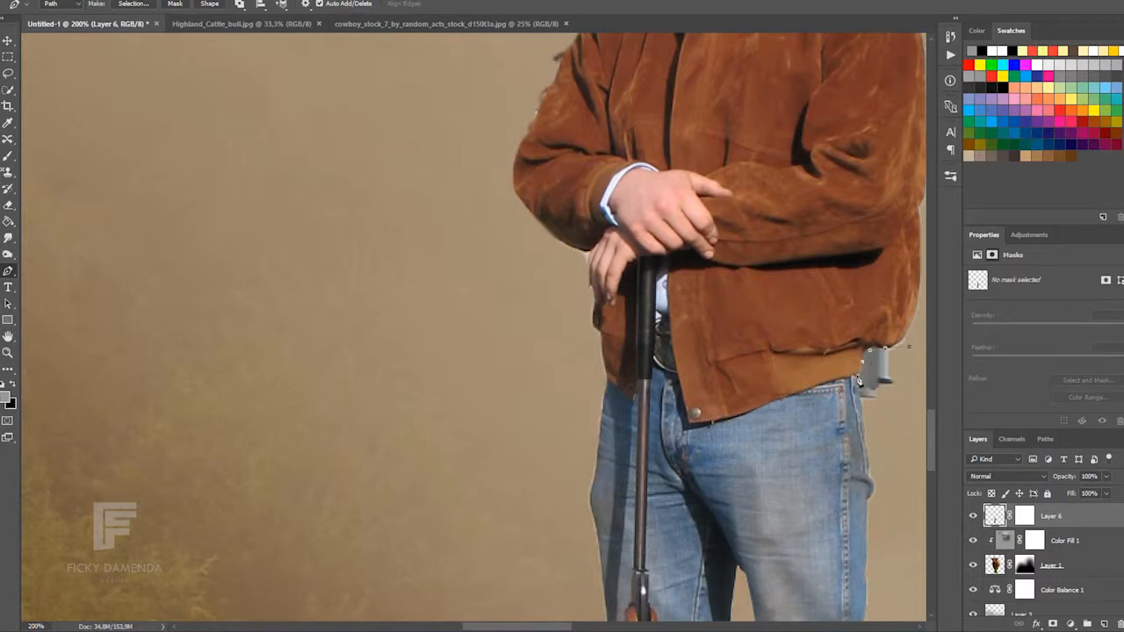
{"action": "right_click", "coordinate": [912, 360]}
{"action": "left_click", "coordinate": [929, 102]}
{"action": "key", "text": "Return"}
Enclose the stray outline above the hat with a Pen path, convert it to a selection and delete it from Layer 6.
{"action": "left_click_drag", "start_coordinate": [933, 428], "coordinate": [933, 369]}
{"action": "left_click", "coordinate": [531, 318]}
{"action": "left_click", "coordinate": [810, 260]}
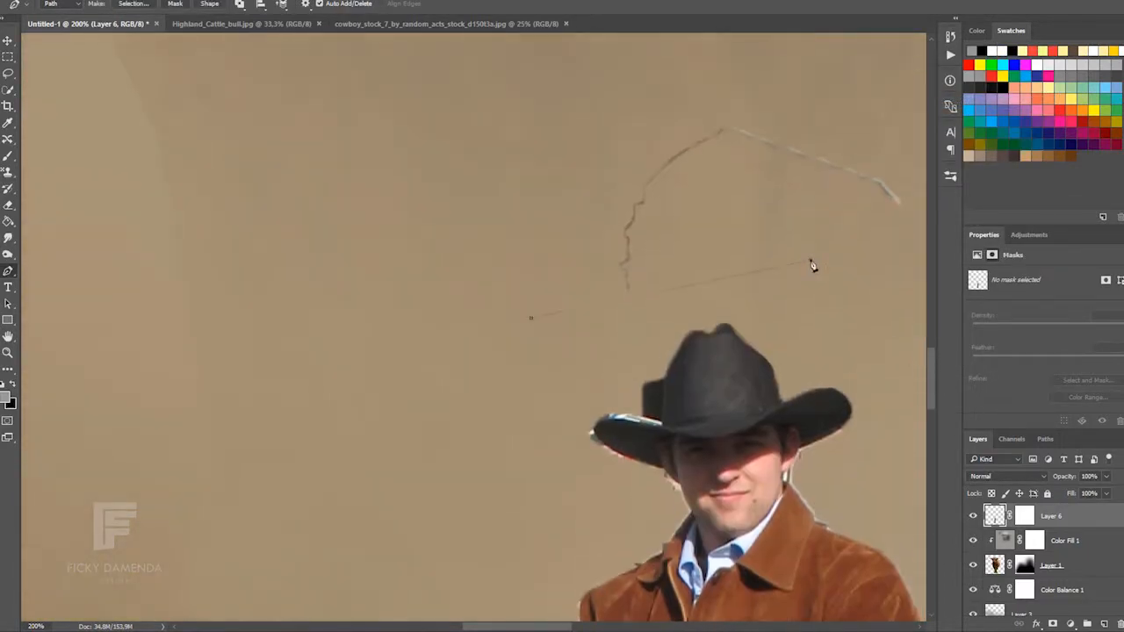
{"action": "left_click", "coordinate": [922, 250]}
{"action": "left_click", "coordinate": [907, 146]}
{"action": "right_click", "coordinate": [590, 279]}
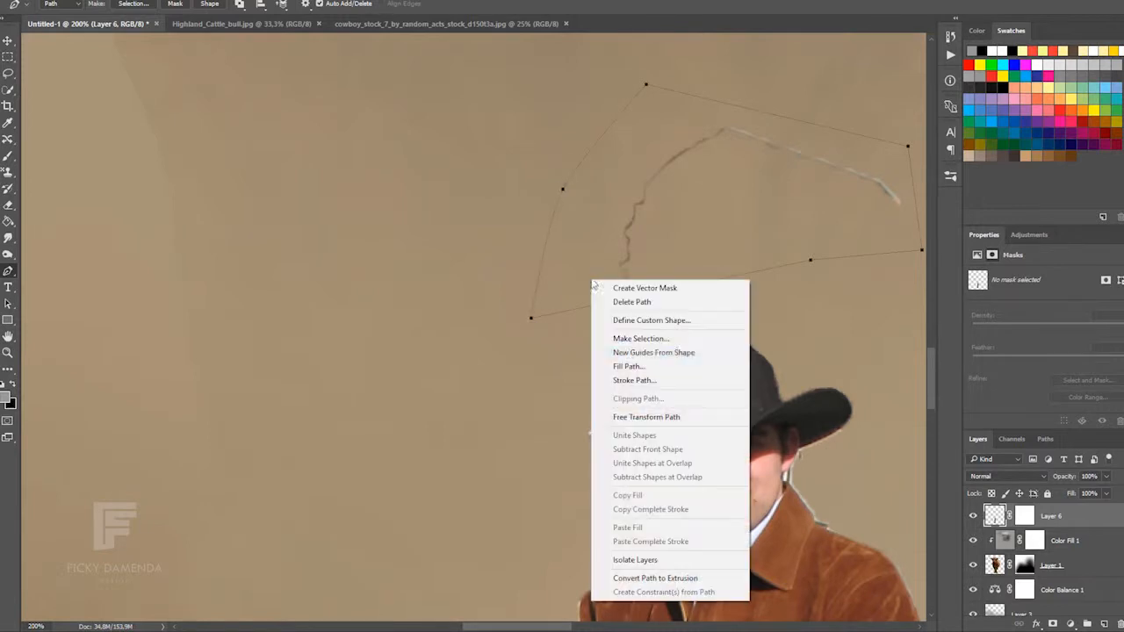
{"action": "left_click", "coordinate": [632, 336]}
{"action": "key", "text": "Return"}
{"action": "key", "text": "Delete"}
{"action": "key", "text": "ctrl+d"}
Hide the background remnants around the hat and ears by painting black on Layer 6's mask with a small brush at 100% opacity.
{"action": "key", "text": "ctrl+plus"}
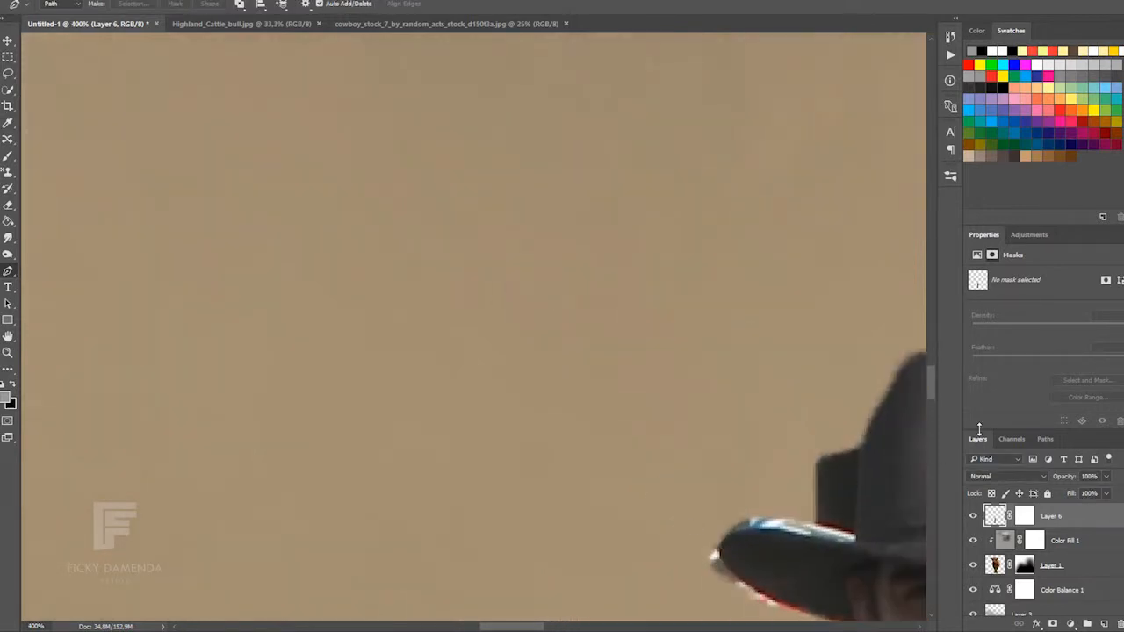
{"action": "left_click_drag", "start_coordinate": [929, 389], "coordinate": [929, 413]}
{"action": "left_click_drag", "start_coordinate": [517, 625], "coordinate": [547, 625]}
{"action": "left_click", "coordinate": [1024, 517]}
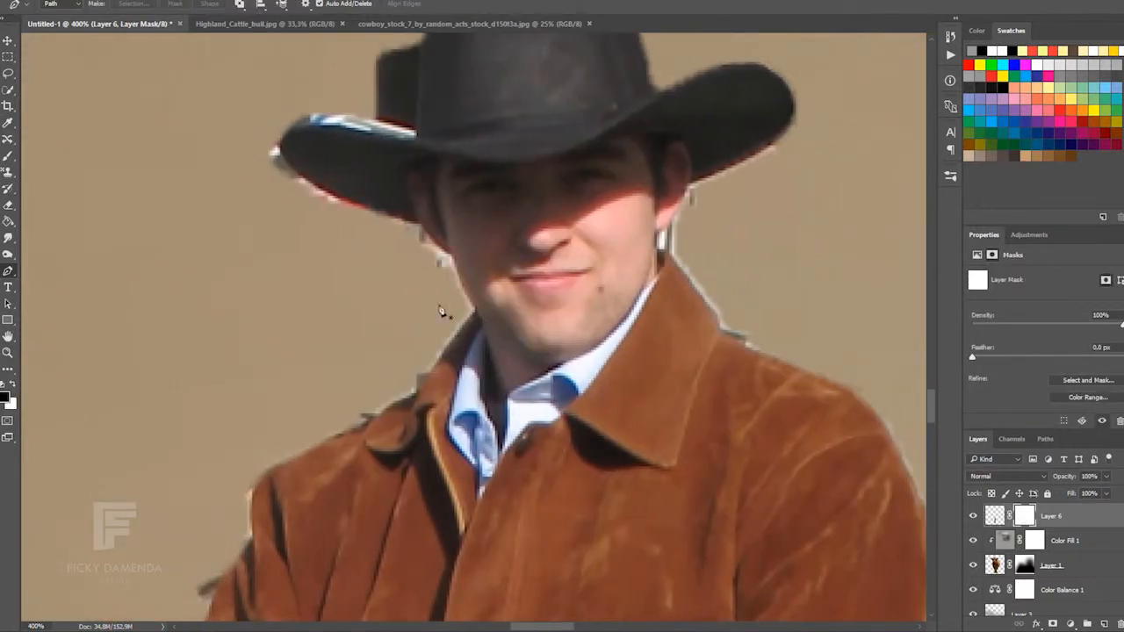
{"action": "key", "text": "b"}
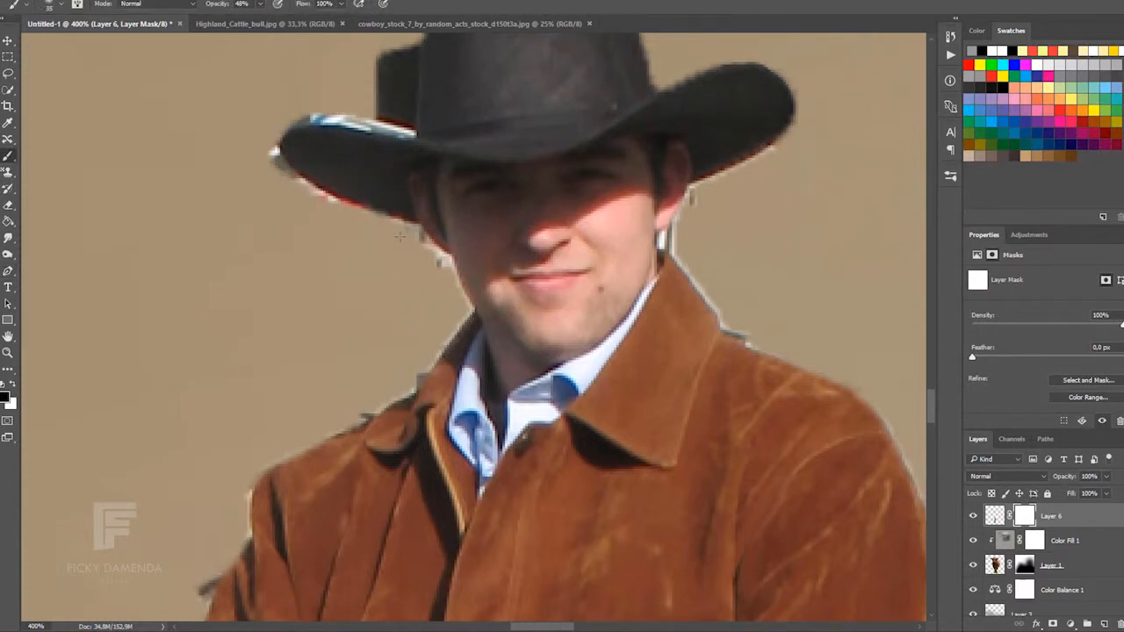
{"action": "left_click_drag", "start_coordinate": [933, 420], "coordinate": [932, 408]}
{"action": "key", "text": "bracketleft"}
{"action": "key", "text": "bracketleft"}
{"action": "key", "text": "bracketleft"}
{"action": "key", "text": "bracketleft"}
{"action": "key", "text": "bracketleft"}
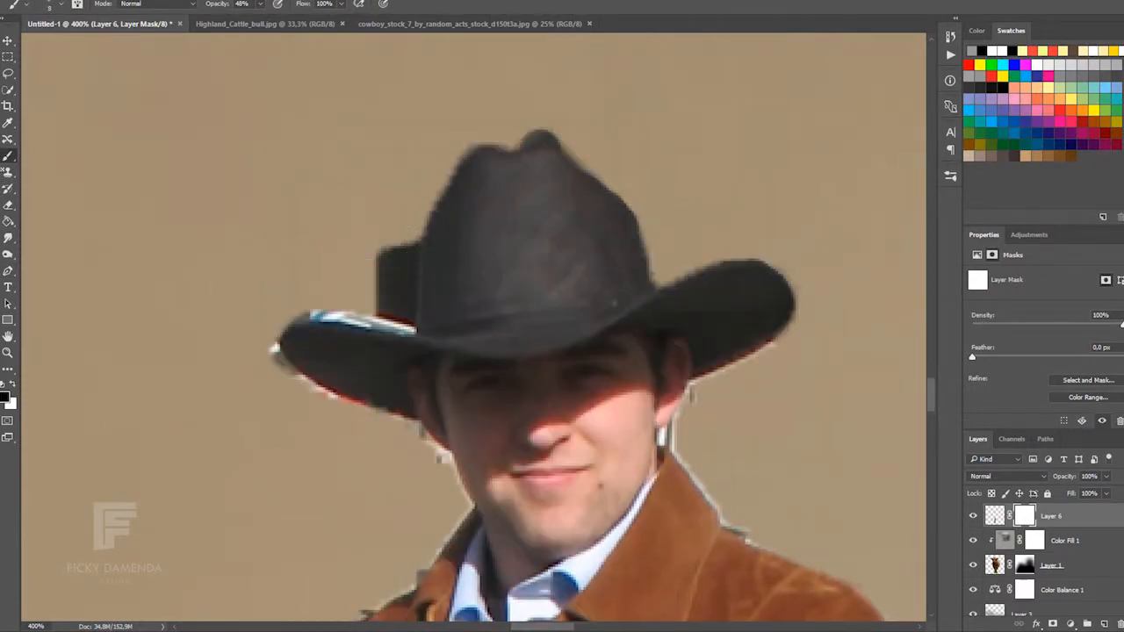
{"action": "mouse_move", "coordinate": [412, 246]}
{"action": "left_mouse_down"}
{"action": "mouse_move", "coordinate": [410, 299]}
{"action": "mouse_move", "coordinate": [293, 316]}
{"action": "mouse_move", "coordinate": [375, 312]}
{"action": "mouse_move", "coordinate": [393, 244]}
{"action": "left_mouse_up"}
{"action": "left_click", "coordinate": [243, 3]}
{"action": "type", "text": "100"}
{"action": "key", "text": "Return"}
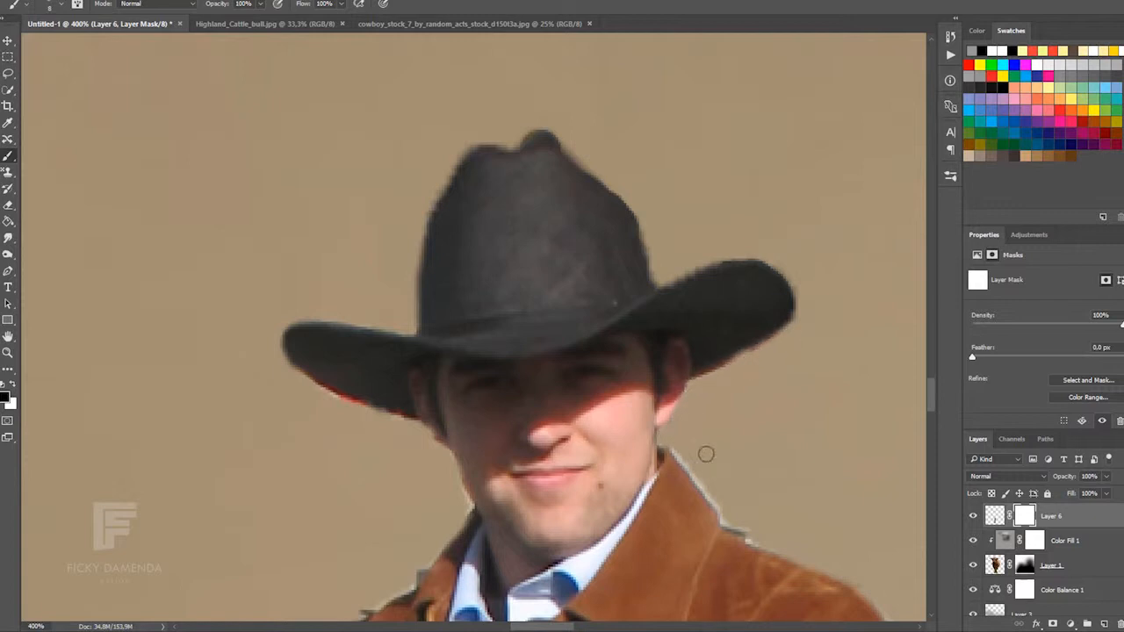
Hide the background remnants along the jacket's shoulder and sleeve edge by painting black on Layer 6's mask.
{"action": "left_click_drag", "start_coordinate": [931, 400], "coordinate": [931, 421]}
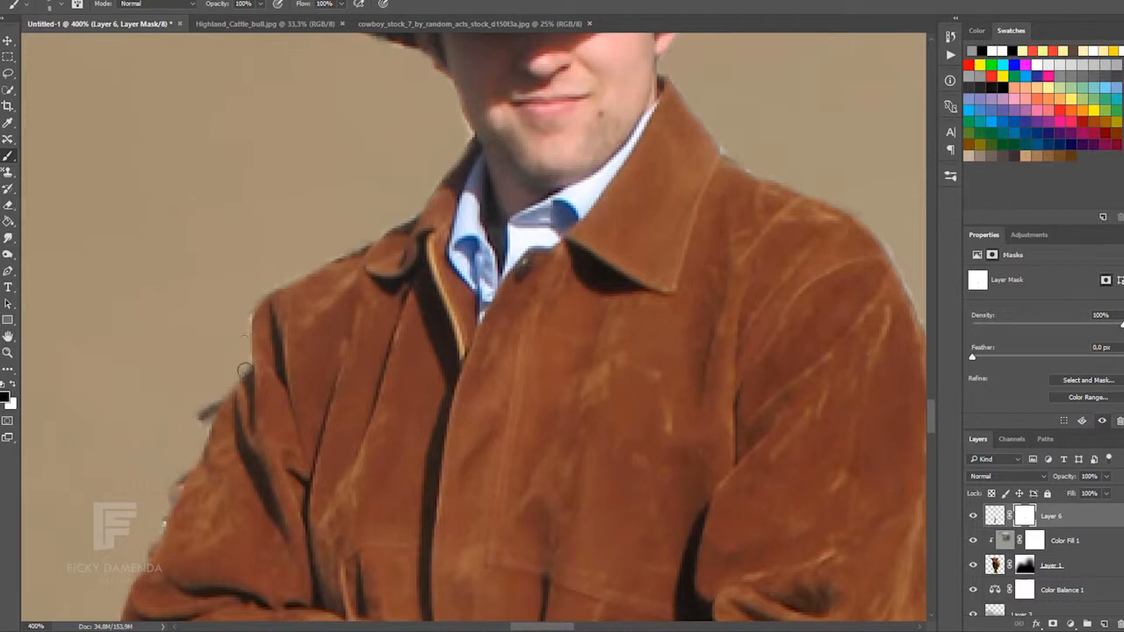
{"action": "mouse_move", "coordinate": [244, 370]}
{"action": "left_mouse_down"}
{"action": "mouse_move", "coordinate": [186, 445]}
{"action": "mouse_move", "coordinate": [212, 396]}
{"action": "mouse_move", "coordinate": [184, 478]}
{"action": "left_mouse_up"}
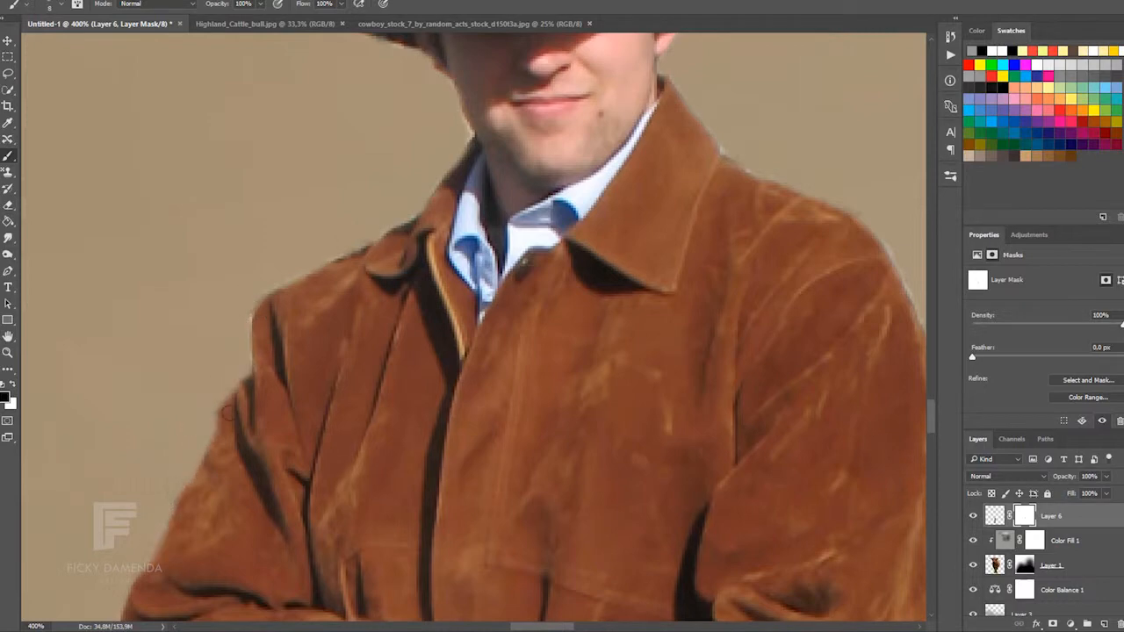
Scale the cowboy down slightly and reposition him so that he stands with both feet on the road.
{"action": "key", "text": "ctrl+minus"}
{"action": "key", "text": "ctrl+minus"}
{"action": "key", "text": "ctrl+minus"}
{"action": "key", "text": "ctrl+minus"}
{"action": "key", "text": "ctrl+minus"}
{"action": "key", "text": "ctrl+minus"}
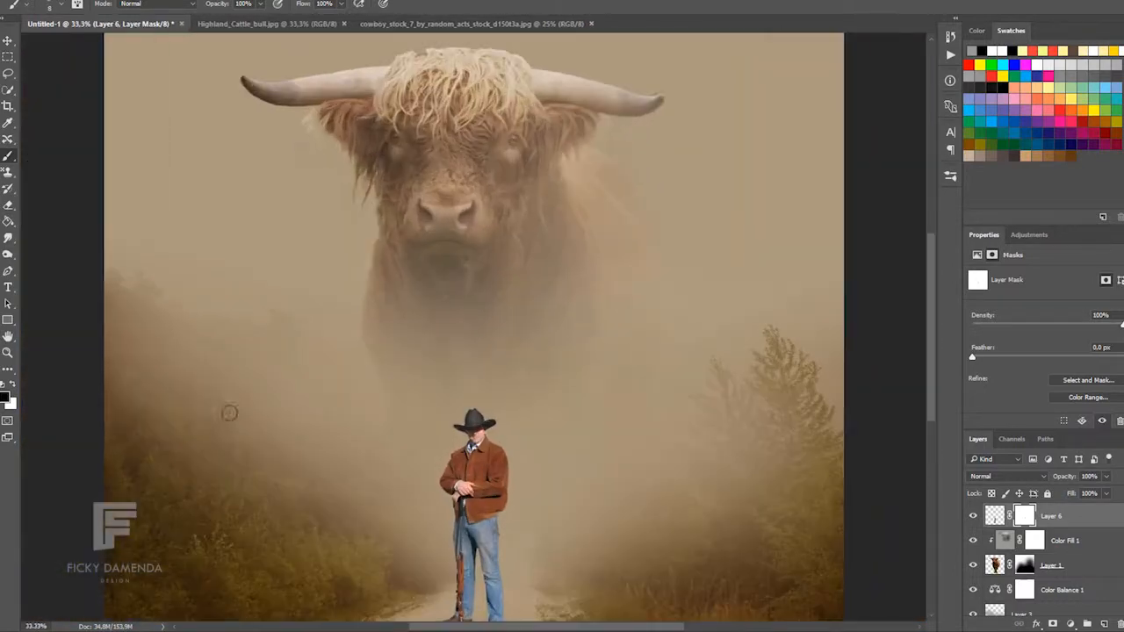
{"action": "left_click", "coordinate": [8, 42]}
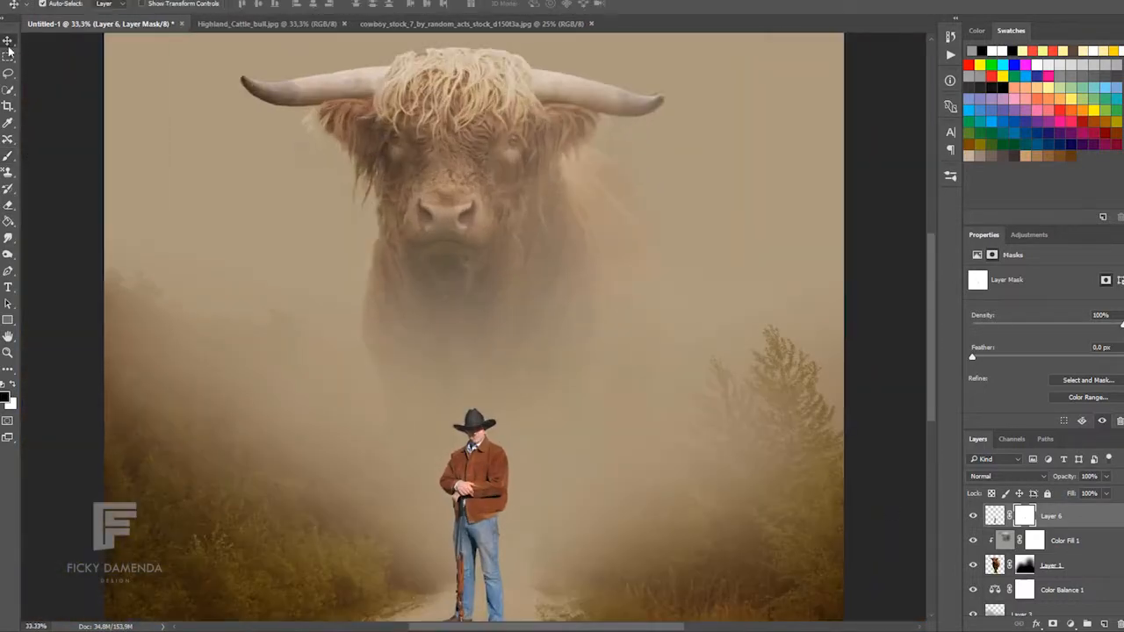
{"action": "left_click_drag", "start_coordinate": [931, 292], "coordinate": [932, 333]}
{"action": "key", "text": "ctrl+t"}
{"action": "left_click_drag", "start_coordinate": [511, 282], "coordinate": [490, 342]}
{"action": "left_click_drag", "start_coordinate": [473, 406], "coordinate": [493, 372]}
{"action": "key", "text": "Return"}
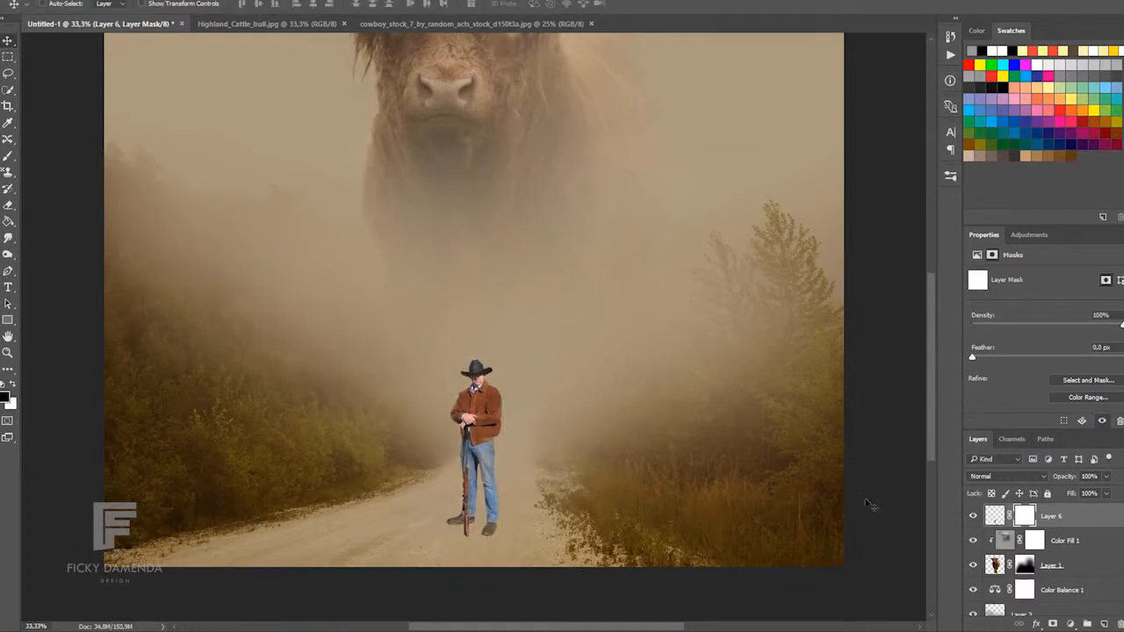
Duplicate Layer 6 and take the layer mask off the copy.
{"action": "key", "text": "ctrl+j"}
{"action": "right_click", "coordinate": [1026, 518]}
{"action": "left_click", "coordinate": [1071, 428]}
{"action": "key", "text": "ctrl+t"}
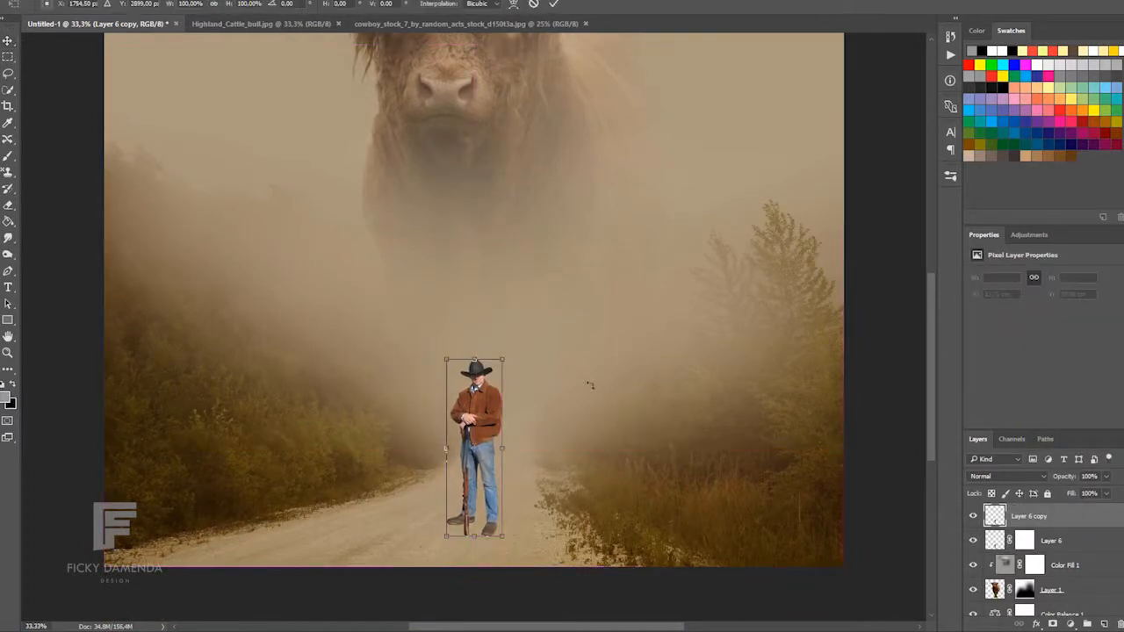
{"action": "left_click_drag", "start_coordinate": [474, 359], "coordinate": [587, 476]}
{"action": "right_click", "coordinate": [477, 421]}
{"action": "left_click", "coordinate": [527, 273]}
{"action": "key", "text": "ctrl+z"}
{"action": "right_click", "coordinate": [532, 460]}
{"action": "left_click", "coordinate": [596, 277]}
{"action": "left_click_drag", "start_coordinate": [555, 419], "coordinate": [569, 458]}
{"action": "right_click", "coordinate": [509, 494]}
{"action": "left_click", "coordinate": [563, 323]}
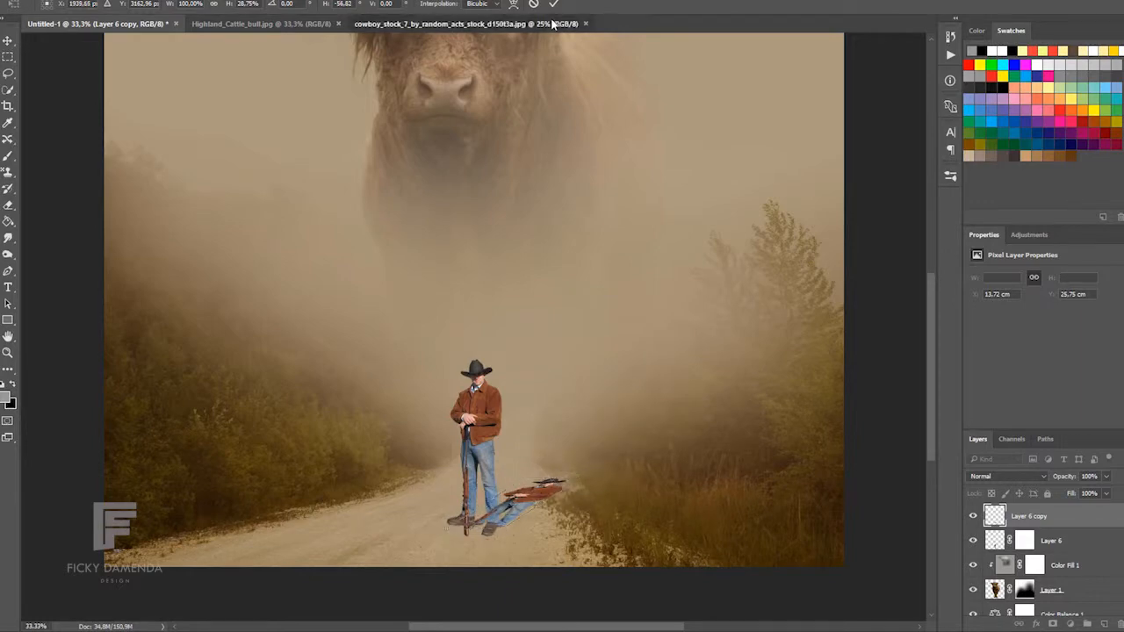
{"action": "key", "text": "Escape"}
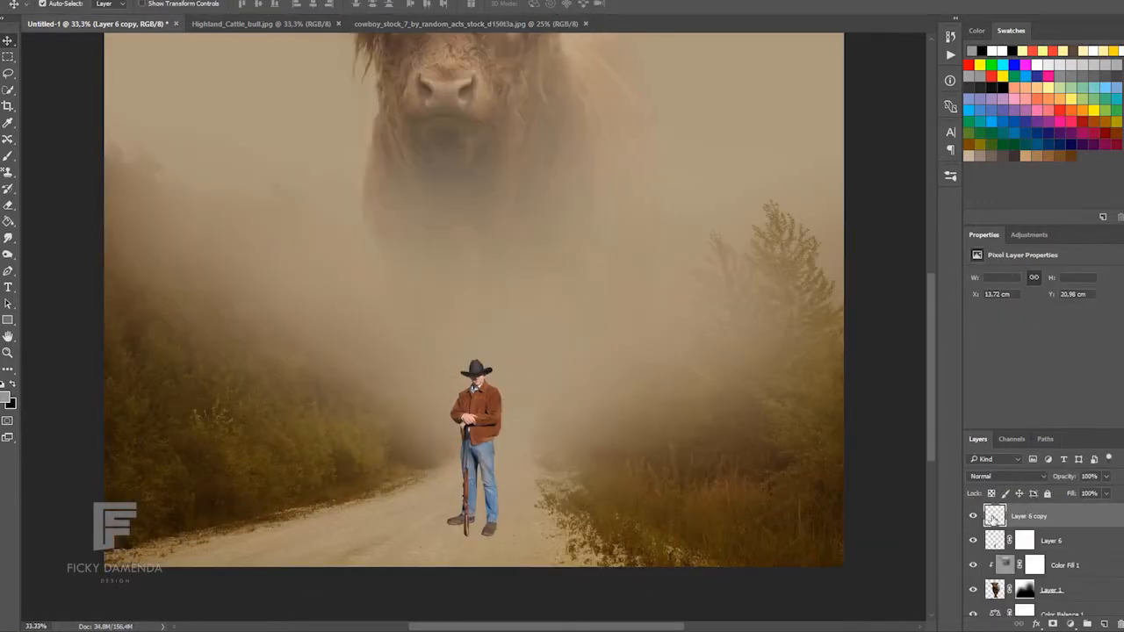
{"action": "left_click_drag", "start_coordinate": [994, 516], "coordinate": [919, 531]}
{"action": "key", "text": "ctrl+minus"}
{"action": "key", "text": "ctrl+minus"}
{"action": "left_click_drag", "start_coordinate": [492, 426], "coordinate": [682, 392]}
{"action": "key", "text": "ctrl+z"}
Flatten and skew Layer 6 copy into a shadow shape stretching back across the road from the cowboy's feet, and place it below Layer 6.
{"action": "key", "text": "ctrl+plus"}
{"action": "key", "text": "ctrl+plus"}
{"action": "key", "text": "ctrl+plus"}
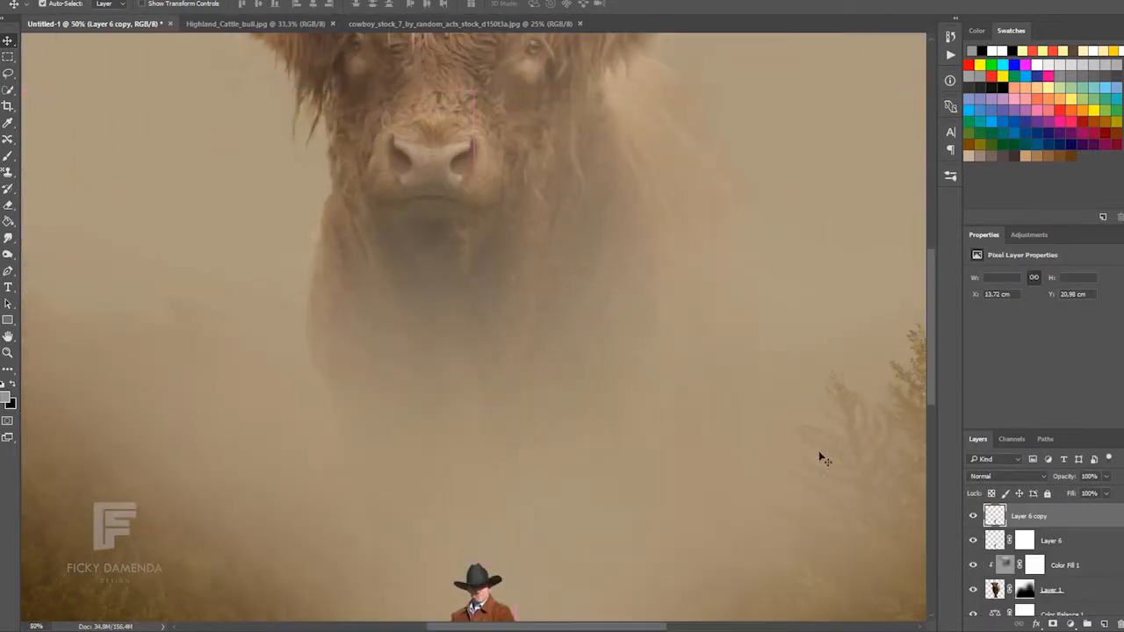
{"action": "left_click_drag", "start_coordinate": [930, 365], "coordinate": [931, 449]}
{"action": "key", "text": "ctrl+t"}
{"action": "left_click_drag", "start_coordinate": [475, 255], "coordinate": [578, 447]}
{"action": "right_click", "coordinate": [489, 488]}
{"action": "left_click", "coordinate": [527, 326]}
{"action": "key", "text": "Return"}
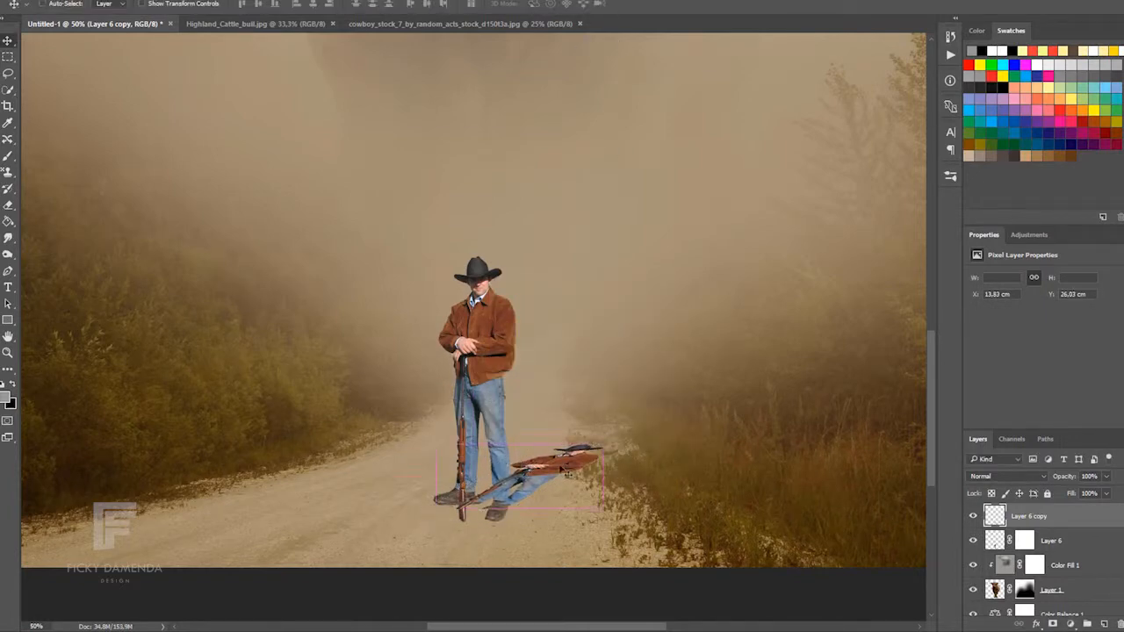
{"action": "left_click_drag", "start_coordinate": [1033, 513], "coordinate": [1034, 549]}
Load the outline of Layer 6 copy as a selection, paint it black with a large brush, and deselect it.
{"action": "left_click", "coordinate": [996, 541], "text": "ctrl"}
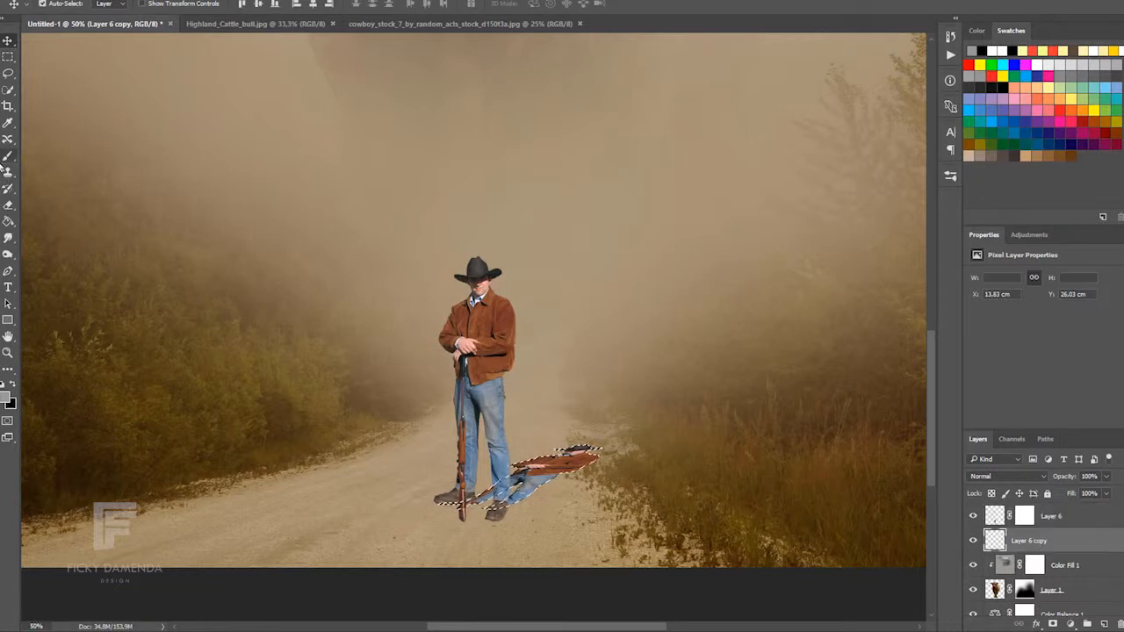
{"action": "left_click", "coordinate": [7, 156]}
{"action": "left_click", "coordinate": [2, 385]}
{"action": "key", "text": "bracketright"}
{"action": "key", "text": "bracketright"}
{"action": "key", "text": "bracketright"}
{"action": "key", "text": "bracketright"}
{"action": "key", "text": "bracketright"}
{"action": "key", "text": "bracketright"}
{"action": "key", "text": "bracketright"}
{"action": "key", "text": "bracketright"}
{"action": "left_click_drag", "start_coordinate": [527, 478], "coordinate": [729, 396]}
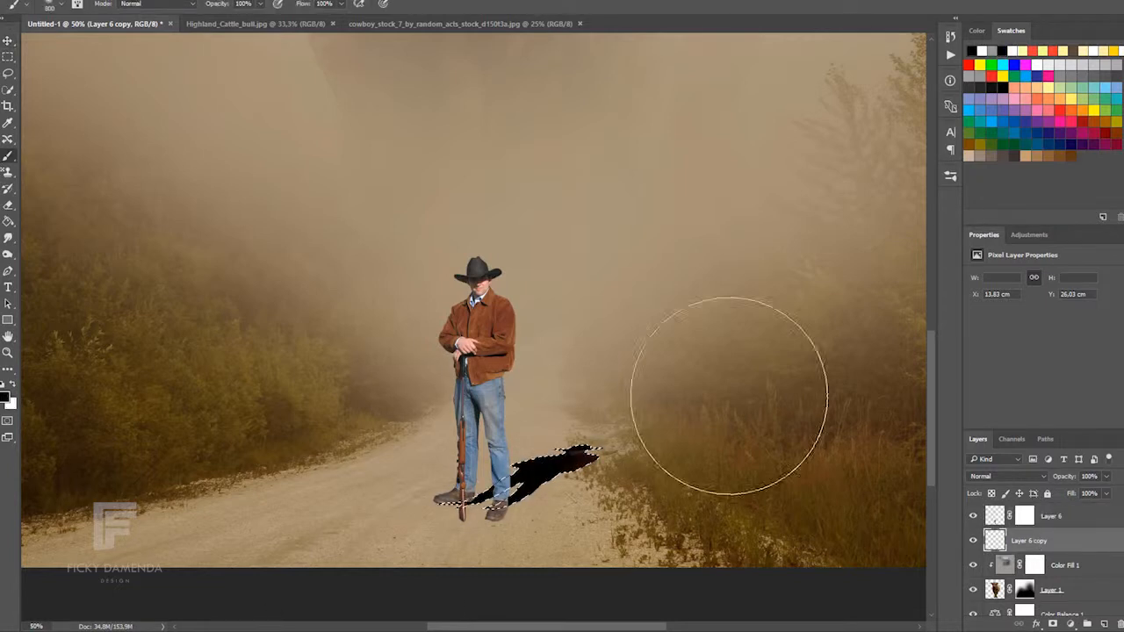
{"action": "key", "text": "ctrl+d"}
{"action": "key", "text": "v"}
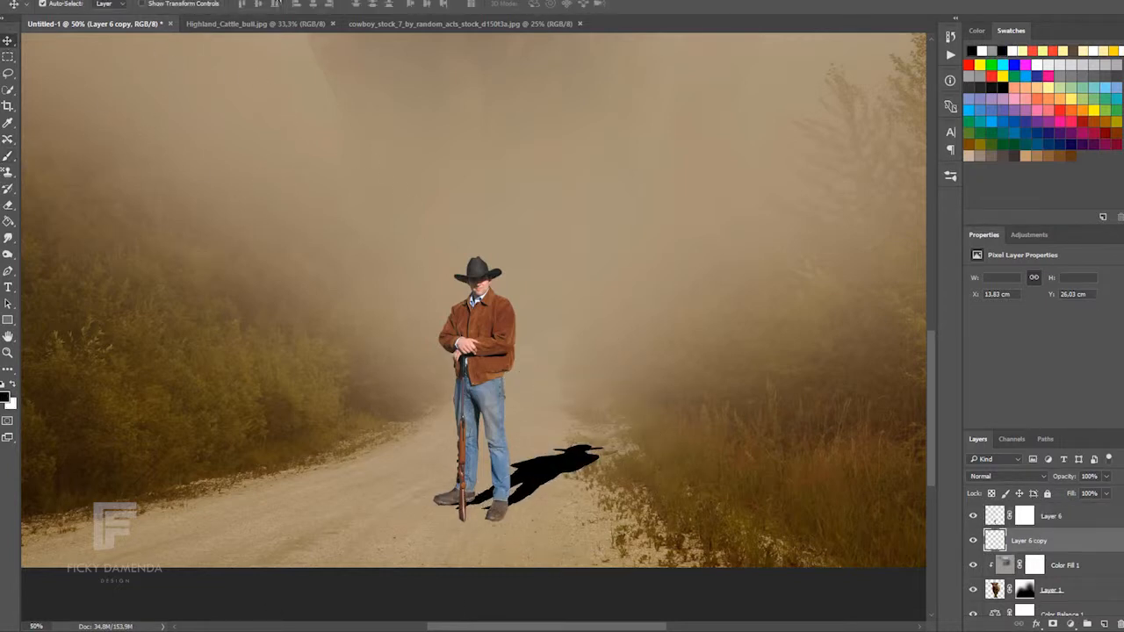
Soften the black shadow with Gaussian Blur and lower the opacity of Layer 6 copy to 35%.
{"action": "left_click", "coordinate": [193, 1]}
{"action": "mouse_move", "coordinate": [263, 123]}
{"action": "left_click", "coordinate": [395, 171]}
{"action": "left_click_drag", "start_coordinate": [772, 335], "coordinate": [805, 333]}
{"action": "key", "text": "Return"}
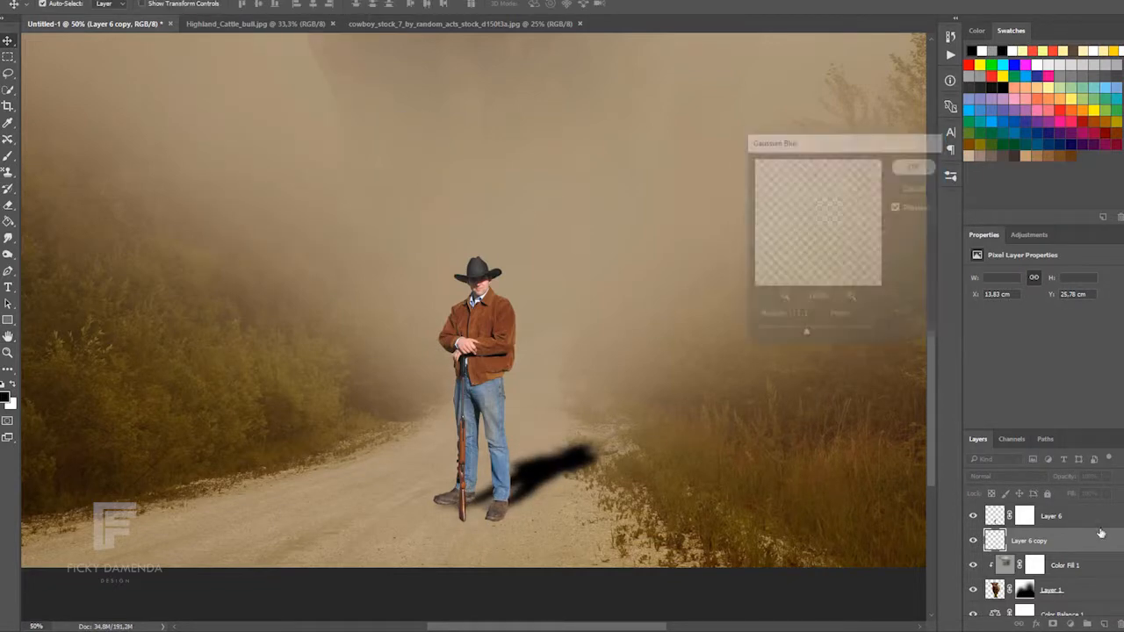
{"action": "left_click_drag", "start_coordinate": [1065, 477], "coordinate": [1053, 477]}
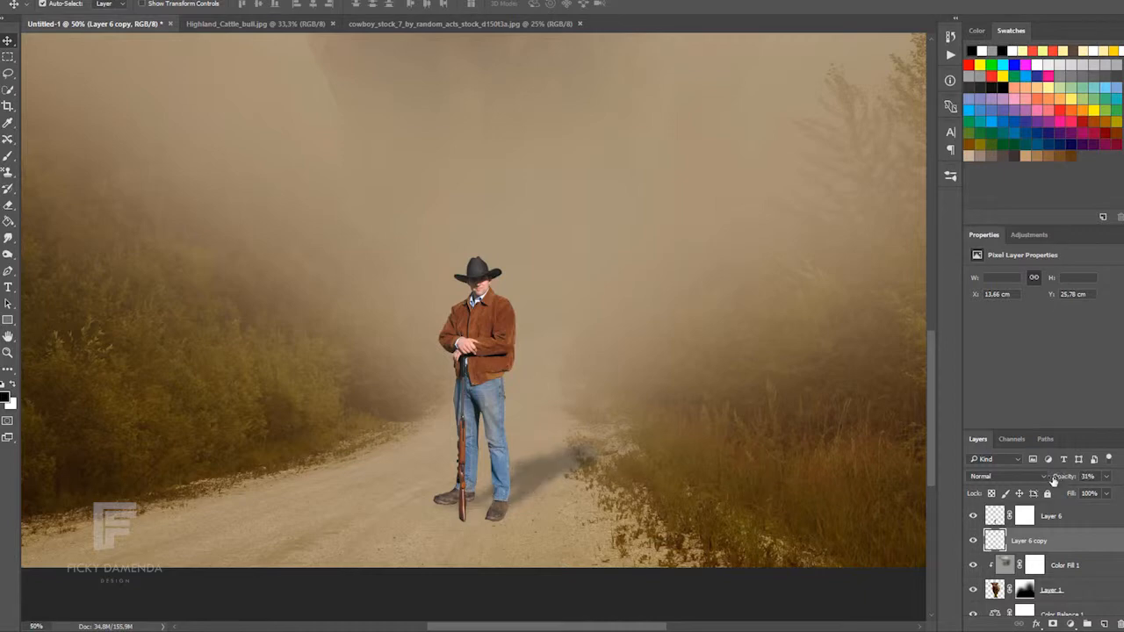
Add a layer mask to the shadow layer and fade the shadow's far end with a large soft black brush at 29% opacity.
{"action": "left_click", "coordinate": [1069, 623]}
{"action": "left_click", "coordinate": [1053, 623]}
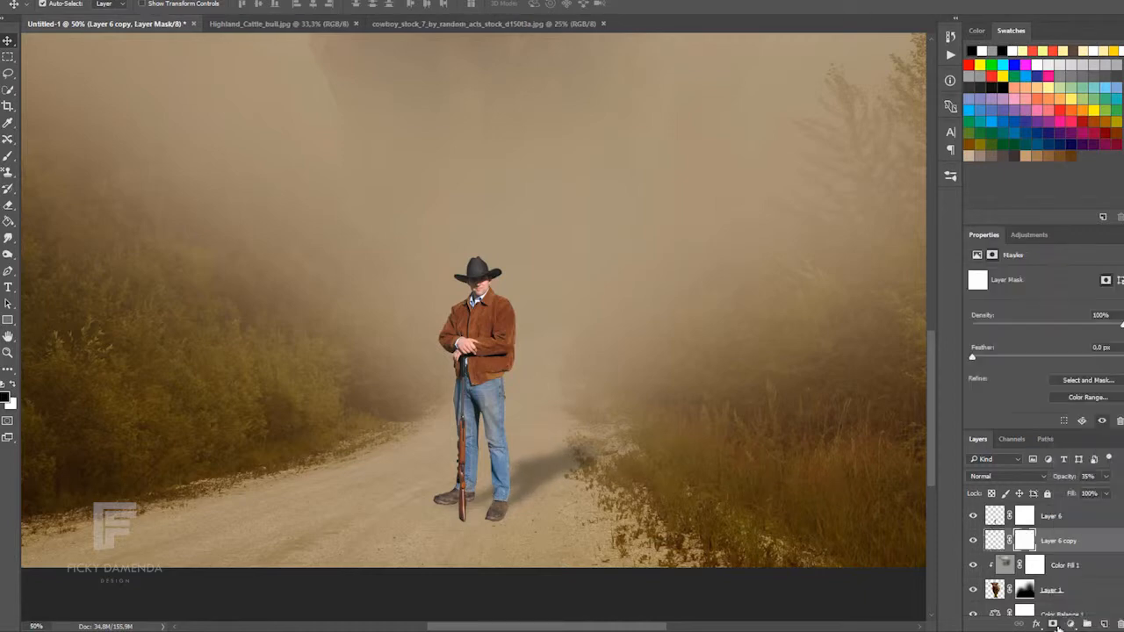
{"action": "left_click", "coordinate": [9, 157]}
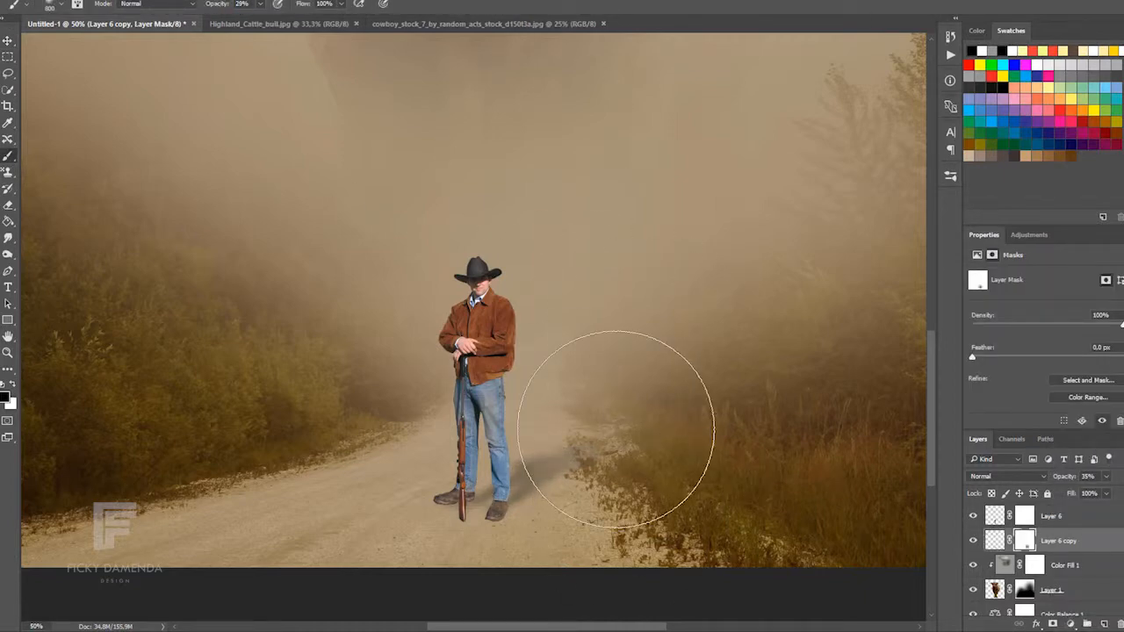
{"action": "left_click", "coordinate": [8, 41]}
Add a light gray Solid Color fill above Layer 6, clip it to the cowboy, and set its blend mode to Overlay.
{"action": "key", "text": "ctrl+minus"}
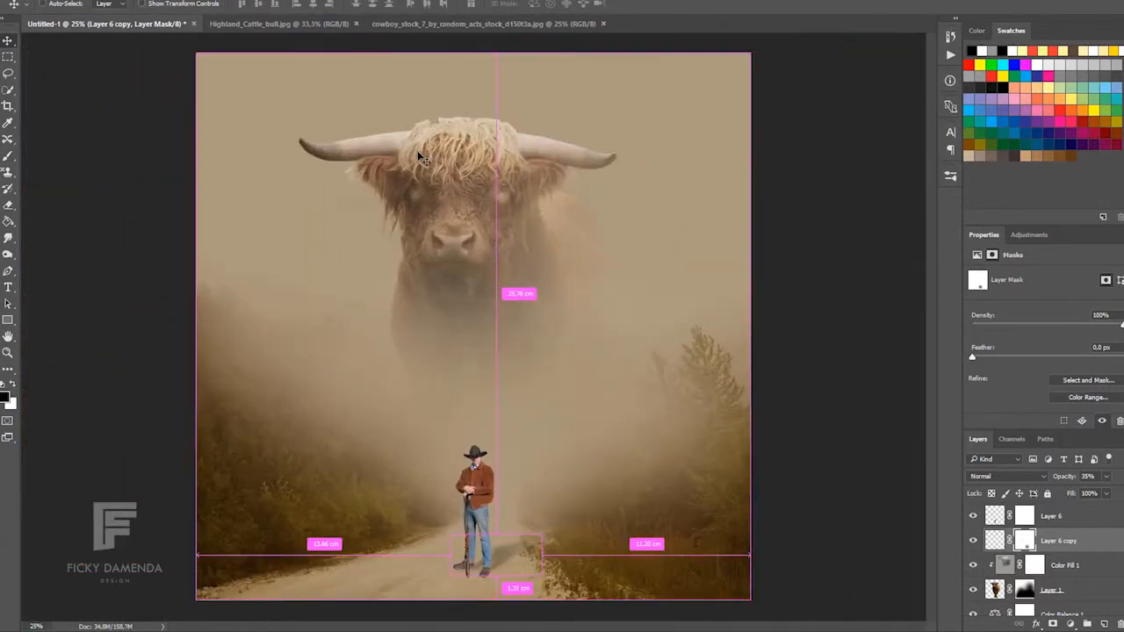
{"action": "left_click", "coordinate": [1001, 519]}
{"action": "left_click", "coordinate": [1069, 623]}
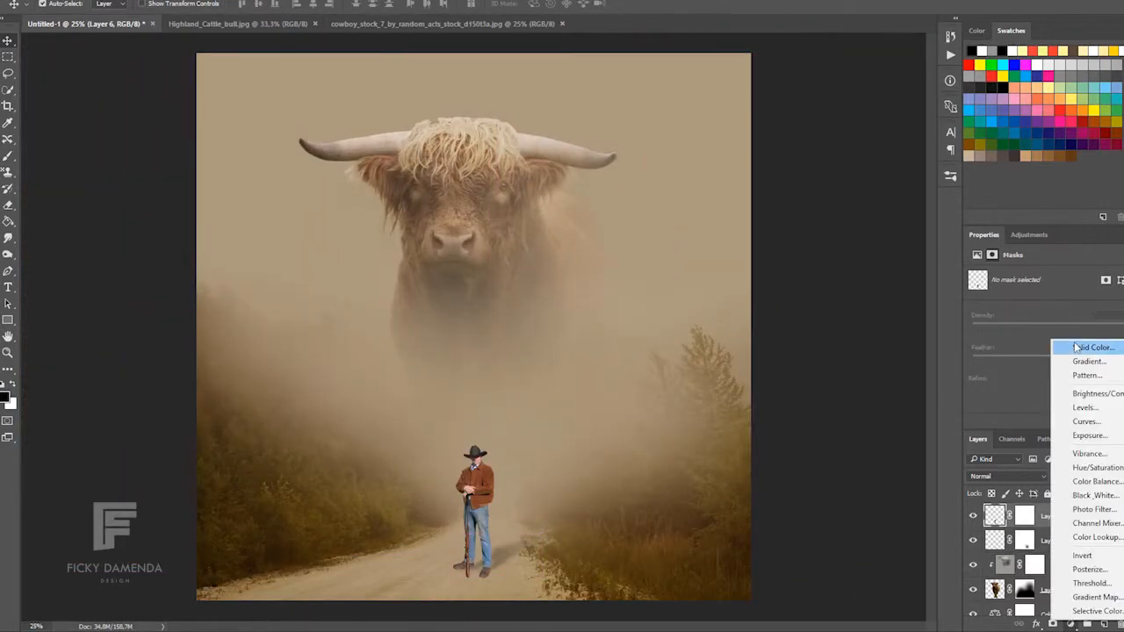
{"action": "left_click", "coordinate": [1072, 346]}
{"action": "left_click_drag", "start_coordinate": [597, 176], "coordinate": [514, 180]}
{"action": "left_click", "coordinate": [863, 130]}
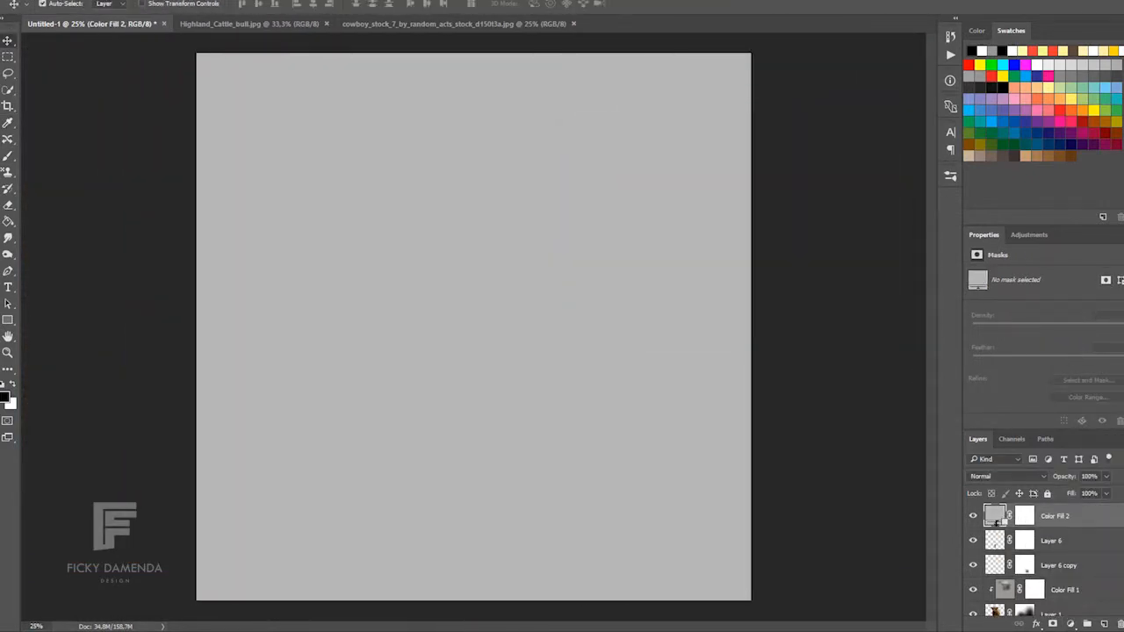
{"action": "key", "text": "ctrl+alt+g"}
{"action": "left_click", "coordinate": [1011, 478]}
{"action": "left_click", "coordinate": [985, 347]}
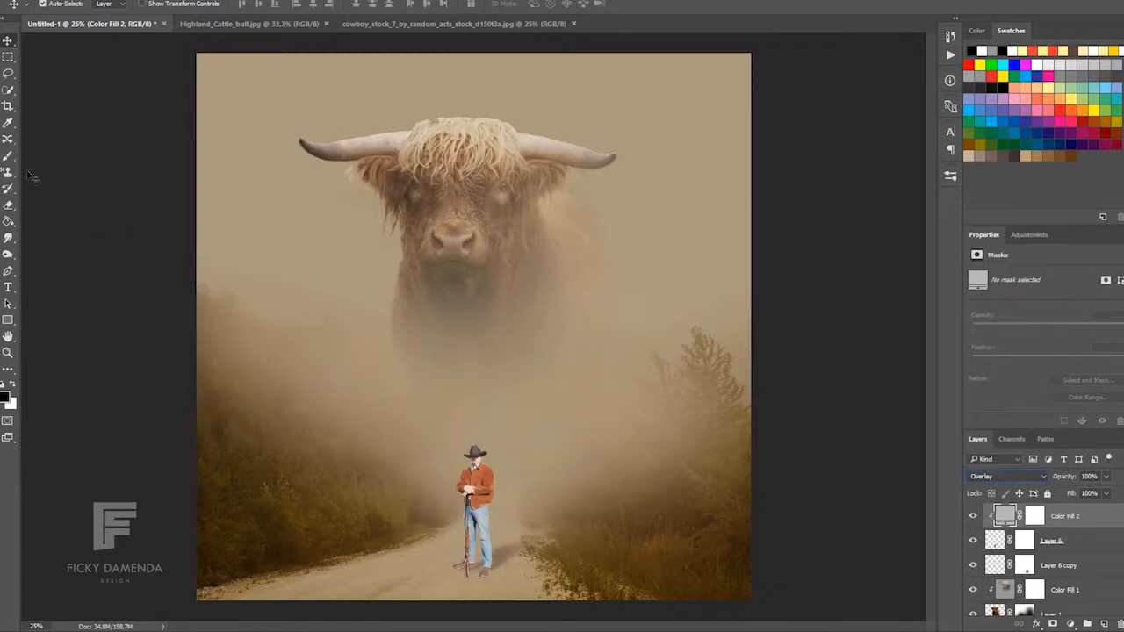
Rasterize the gray Color Fill 2 layer so it accepts painting.
{"action": "left_click", "coordinate": [8, 157]}
{"action": "left_click", "coordinate": [468, 490]}
{"action": "left_click", "coordinate": [598, 230]}
Darken the cowboy's jacket and jeans on Color Fill 2 with the Burn Tool at size 200, Midtones range and 57% exposure.
{"action": "left_click", "coordinate": [8, 254]}
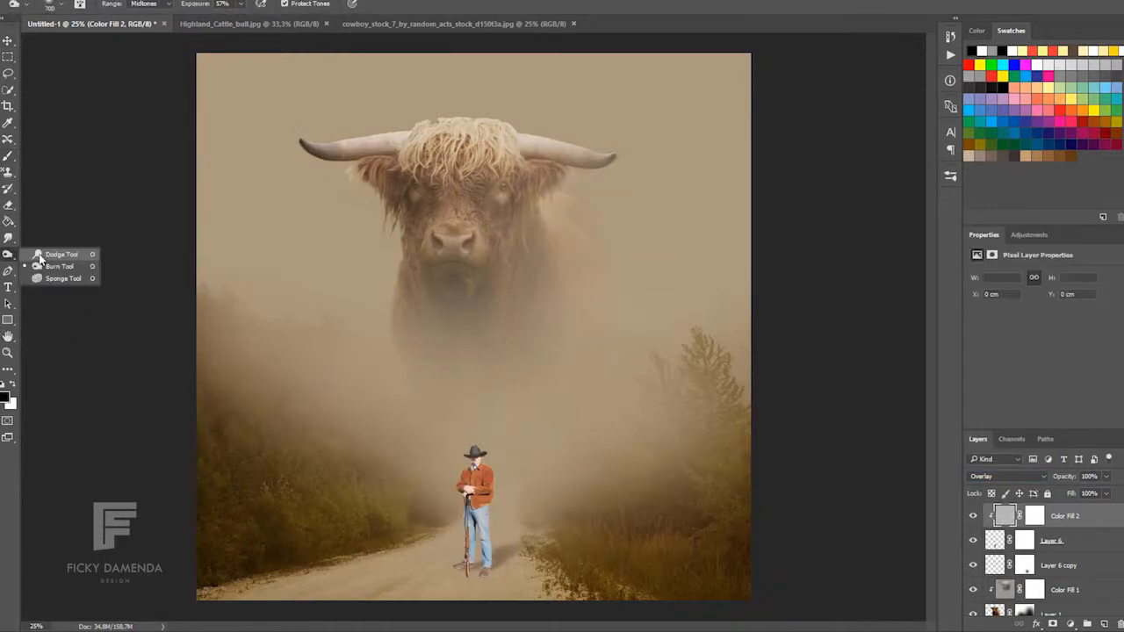
{"action": "left_click", "coordinate": [50, 267]}
{"action": "left_click_drag", "start_coordinate": [481, 493], "coordinate": [517, 567]}
{"action": "key", "text": "ctrl+plus"}
{"action": "key", "text": "ctrl+plus"}
{"action": "key", "text": "ctrl+plus"}
{"action": "key", "text": "ctrl+plus"}
{"action": "left_click_drag", "start_coordinate": [931, 338], "coordinate": [932, 455]}
{"action": "scroll", "coordinate": [1045, 562], "scroll_direction": "down", "scroll_amount": 4}
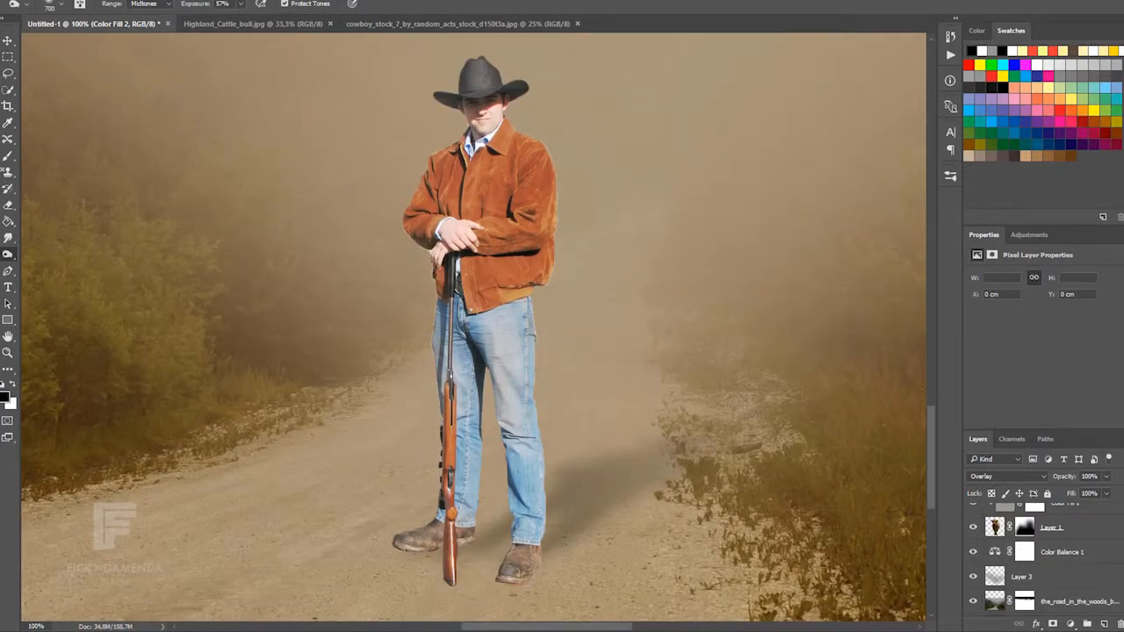
{"action": "scroll", "coordinate": [1044, 561], "scroll_direction": "up", "scroll_amount": 4}
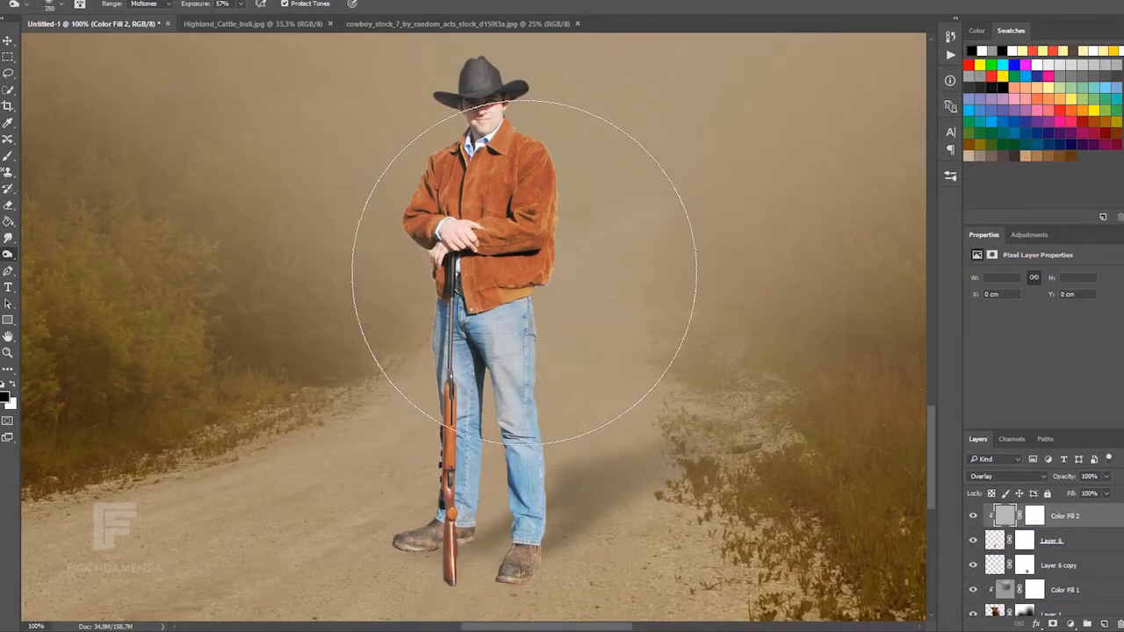
{"action": "key", "text": "bracketleft"}
{"action": "key", "text": "bracketleft"}
{"action": "key", "text": "bracketleft"}
{"action": "key", "text": "bracketleft"}
{"action": "key", "text": "bracketleft"}
{"action": "key", "text": "bracketleft"}
{"action": "mouse_move", "coordinate": [521, 265]}
{"action": "left_mouse_down"}
{"action": "mouse_move", "coordinate": [522, 236]}
{"action": "mouse_move", "coordinate": [536, 285]}
{"action": "mouse_move", "coordinate": [492, 227]}
{"action": "mouse_move", "coordinate": [448, 399]}
{"action": "mouse_move", "coordinate": [450, 363]}
{"action": "mouse_move", "coordinate": [479, 465]}
{"action": "left_mouse_up"}
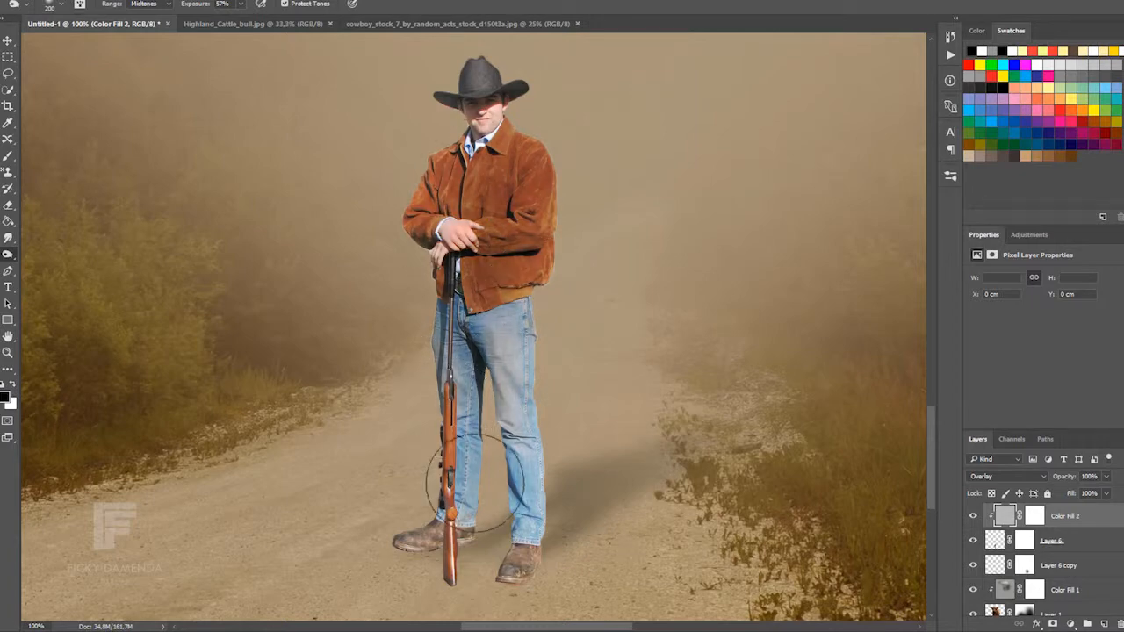
Add a Color Balance adjustment clipped to the cowboy, with midtones at +19 red and -17 on the yellow-blue axis.
{"action": "left_click", "coordinate": [1070, 625]}
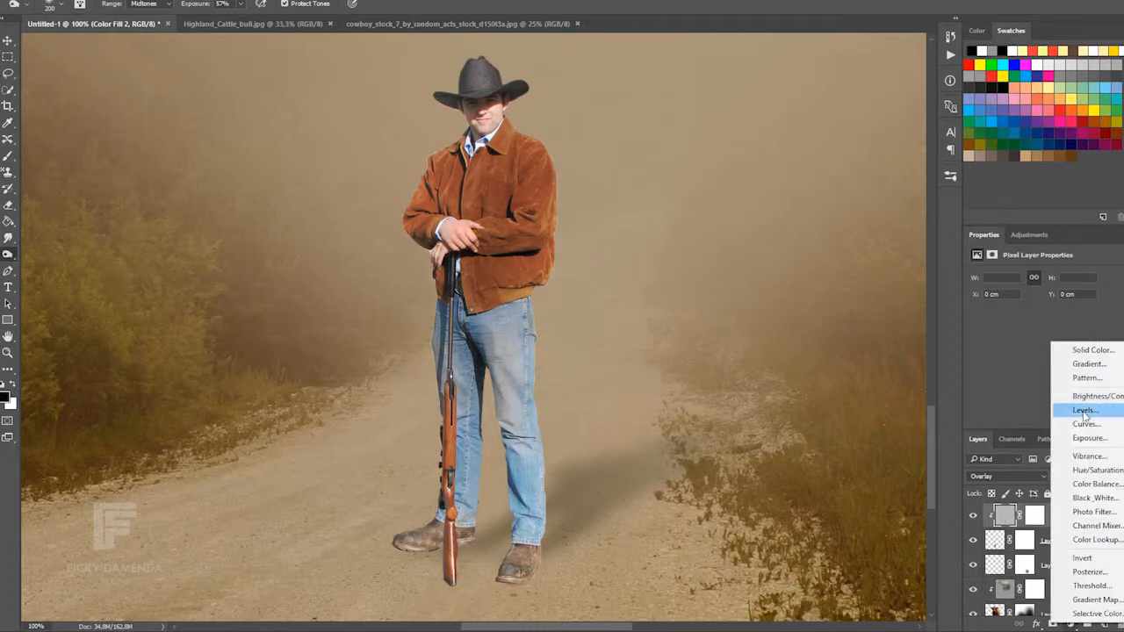
{"action": "left_click", "coordinate": [1082, 485]}
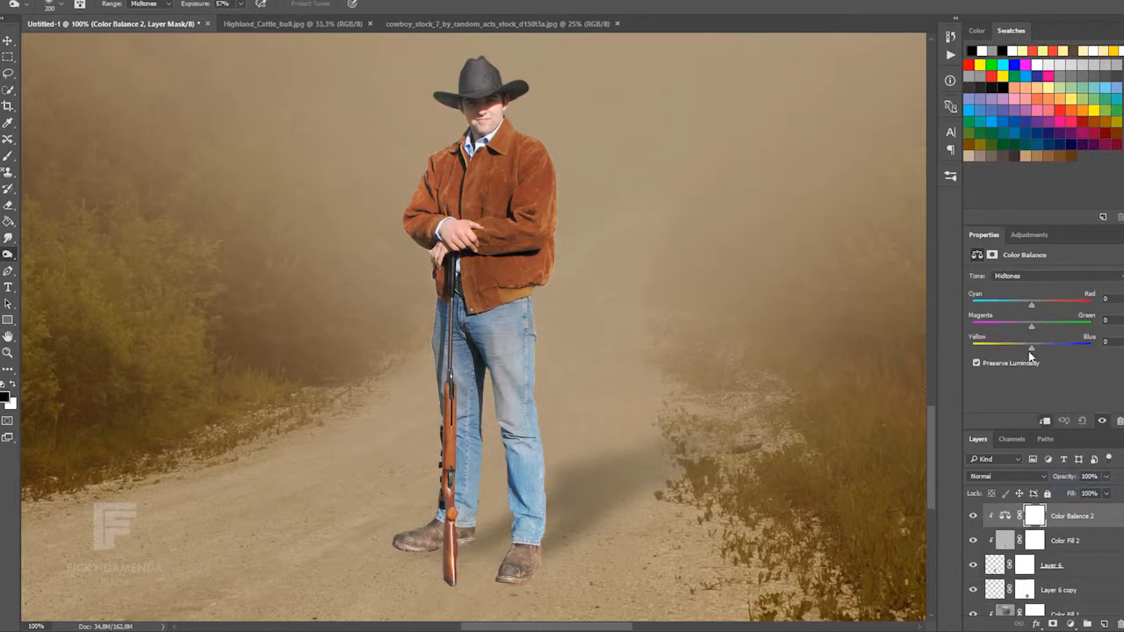
{"action": "left_click_drag", "start_coordinate": [1032, 349], "coordinate": [1010, 348]}
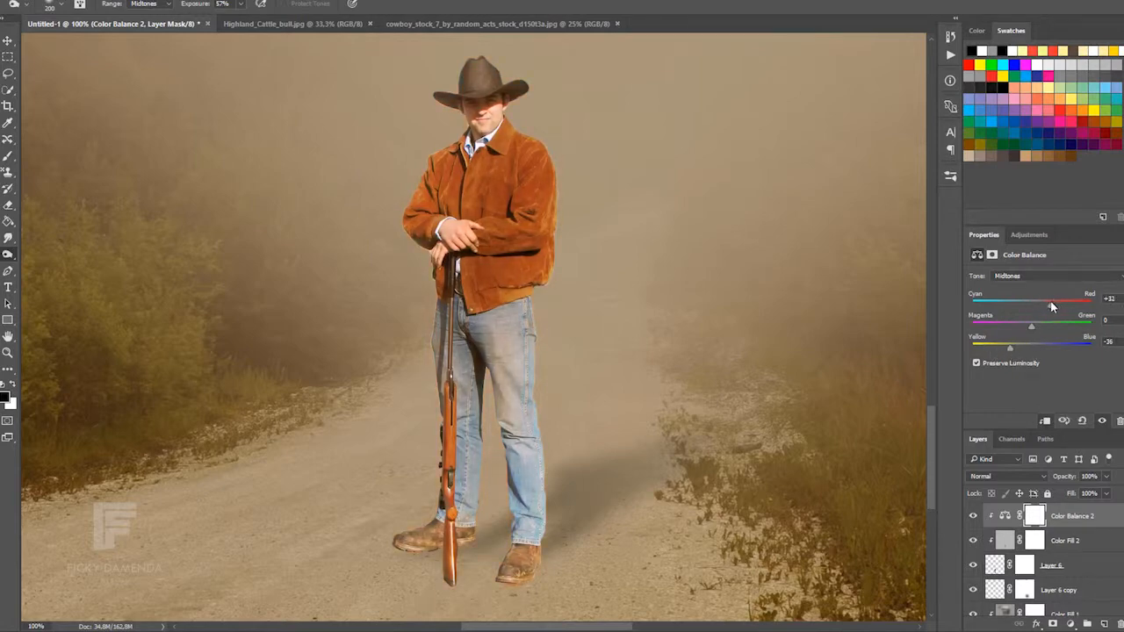
Add a Curves adjustment clipped to the cowboy, pulling the midtones down and lowering the white point's output.
{"action": "left_click", "coordinate": [1070, 624]}
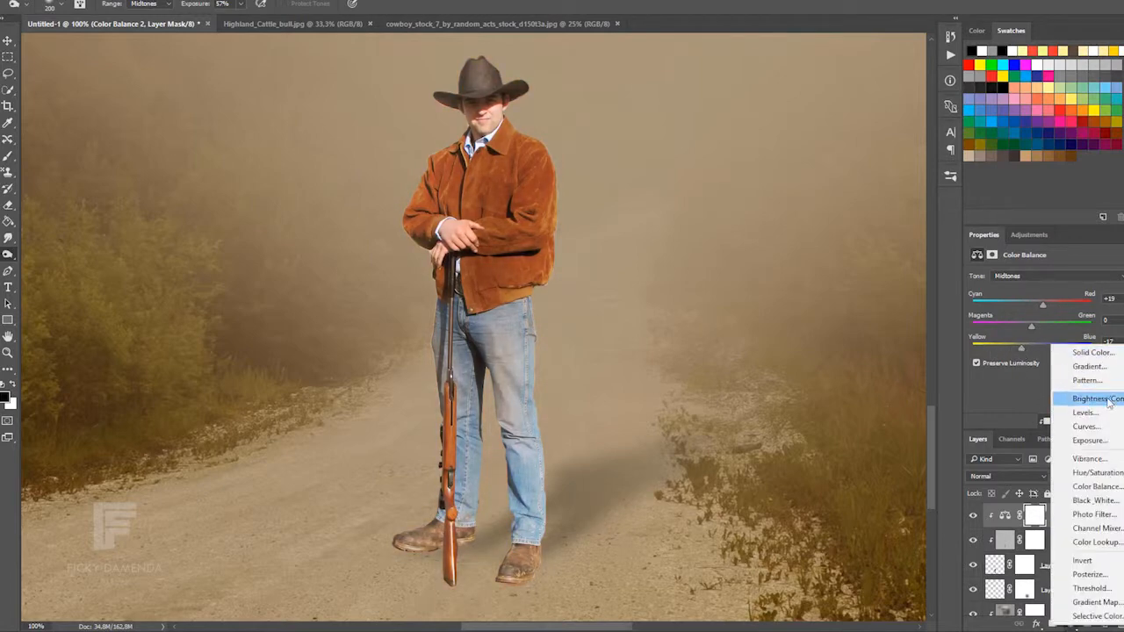
{"action": "left_click", "coordinate": [1086, 428]}
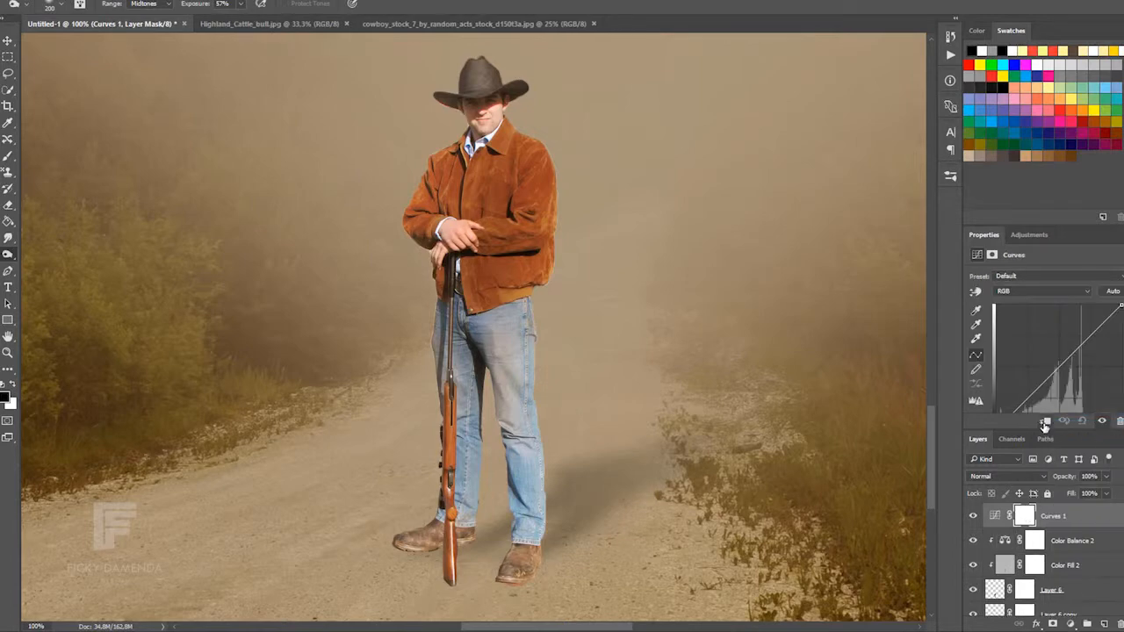
{"action": "mouse_move", "coordinate": [1059, 373]}
{"action": "left_mouse_down"}
{"action": "mouse_move", "coordinate": [1055, 360]}
{"action": "mouse_move", "coordinate": [1059, 382]}
{"action": "left_mouse_up"}
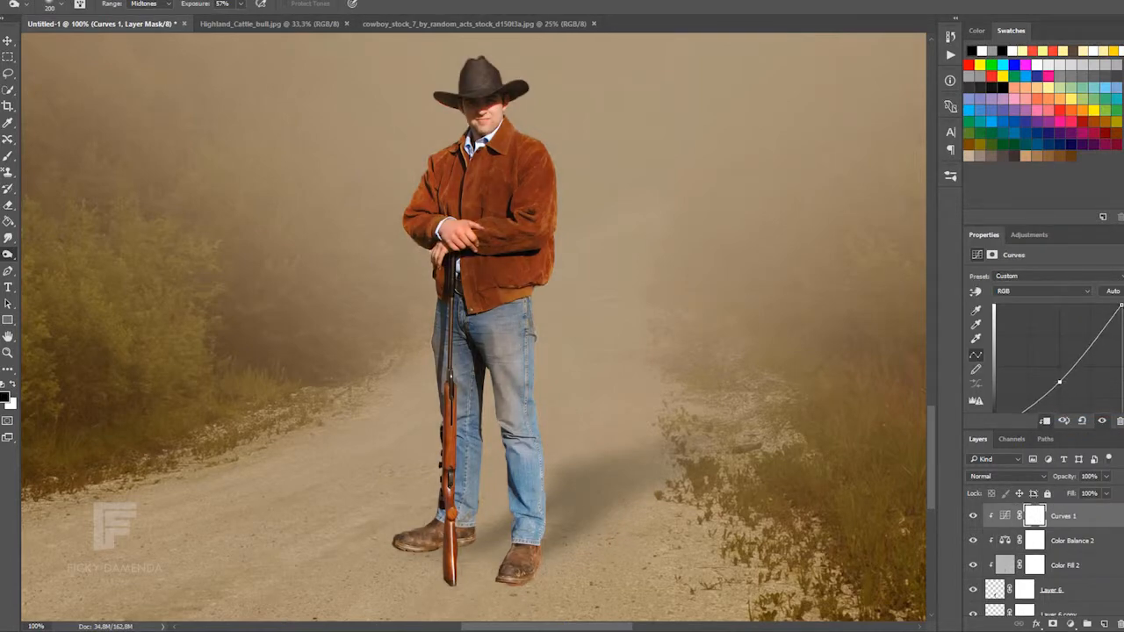
{"action": "left_click_drag", "start_coordinate": [1121, 306], "coordinate": [1120, 330]}
Raise the black point of the cowboy's Curves adjustment to an output of 21 to fade the shadows.
{"action": "key", "text": "ctrl+minus"}
{"action": "key", "text": "ctrl+minus"}
{"action": "key", "text": "ctrl+minus"}
{"action": "key", "text": "ctrl+minus"}
{"action": "key", "text": "ctrl+minus"}
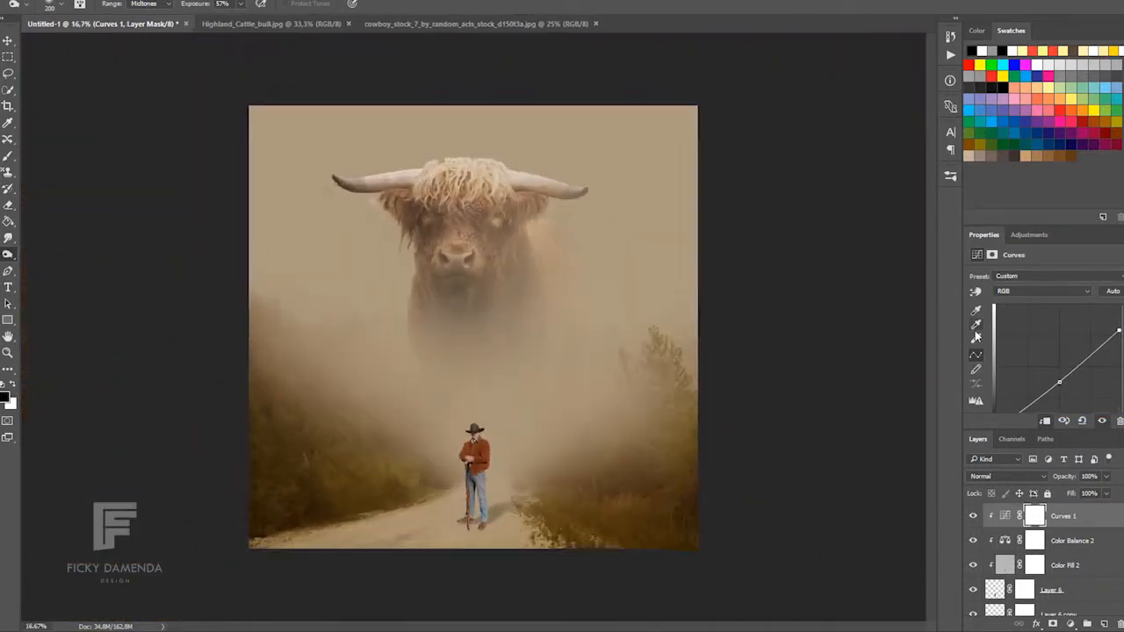
{"action": "key", "text": "ctrl+plus"}
{"action": "key", "text": "ctrl+plus"}
{"action": "scroll", "coordinate": [1028, 353], "scroll_direction": "down", "scroll_amount": 2}
{"action": "left_click_drag", "start_coordinate": [996, 366], "coordinate": [995, 358]}
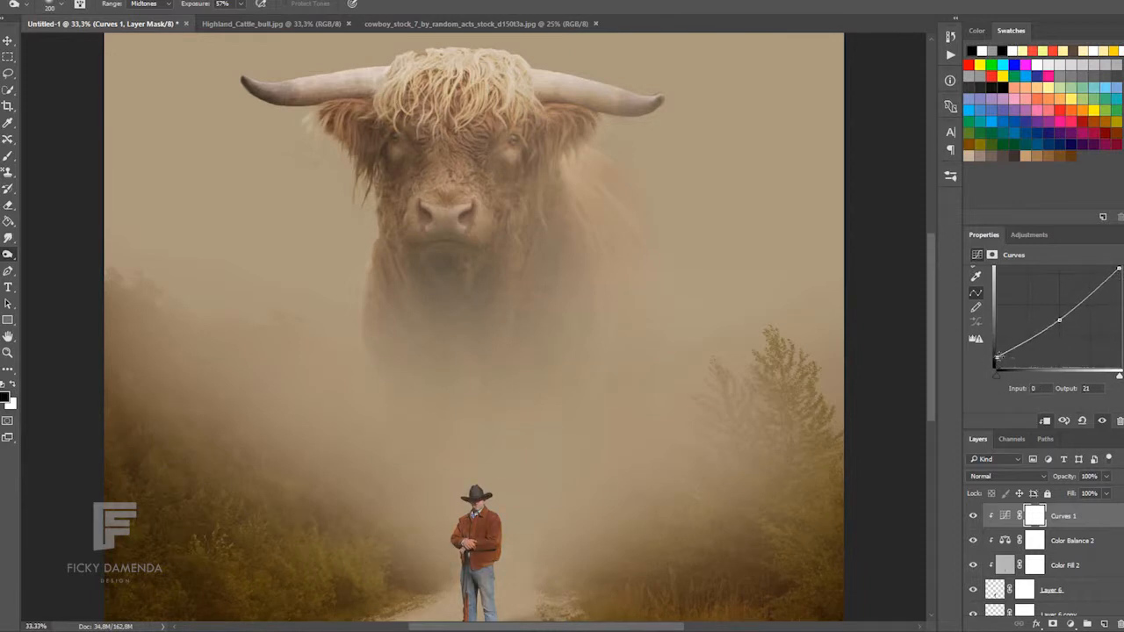
Try to darken the cowboy's jacket and jeans on Layer 6 with the Burn Tool at size 90, Midtones range and 57% exposure.
{"action": "left_click", "coordinate": [1068, 593]}
{"action": "left_click_drag", "start_coordinate": [1066, 477], "coordinate": [1067, 477]}
{"action": "scroll", "coordinate": [929, 435], "scroll_direction": "down", "scroll_amount": 5}
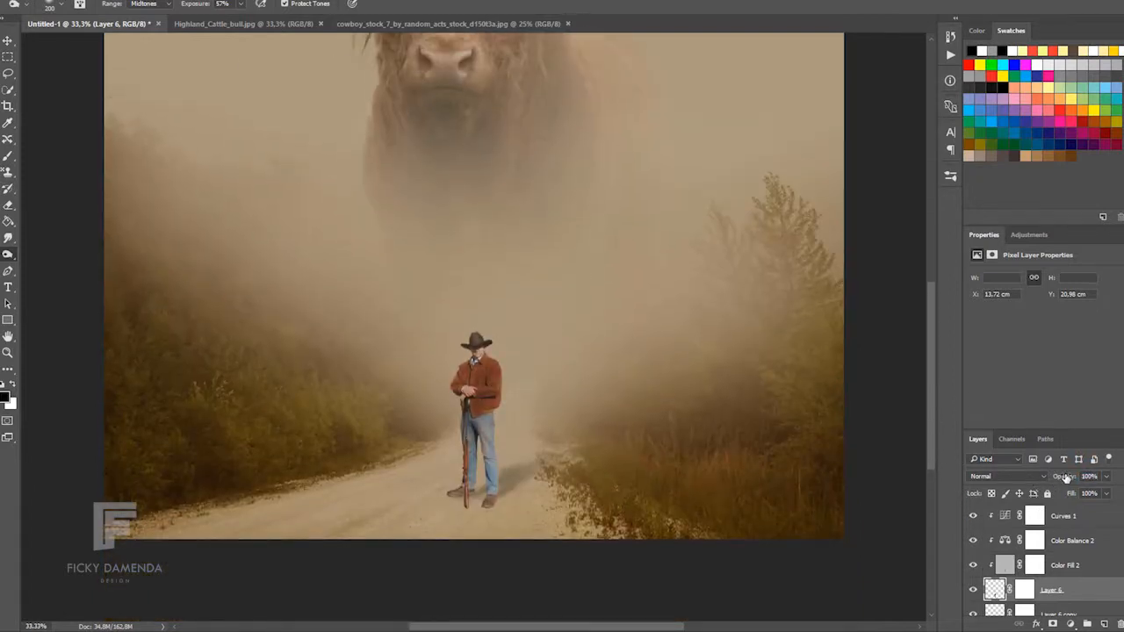
{"action": "key", "text": "ctrl+plus"}
{"action": "key", "text": "ctrl+plus"}
{"action": "key", "text": "ctrl+plus"}
{"action": "left_click_drag", "start_coordinate": [934, 372], "coordinate": [930, 418]}
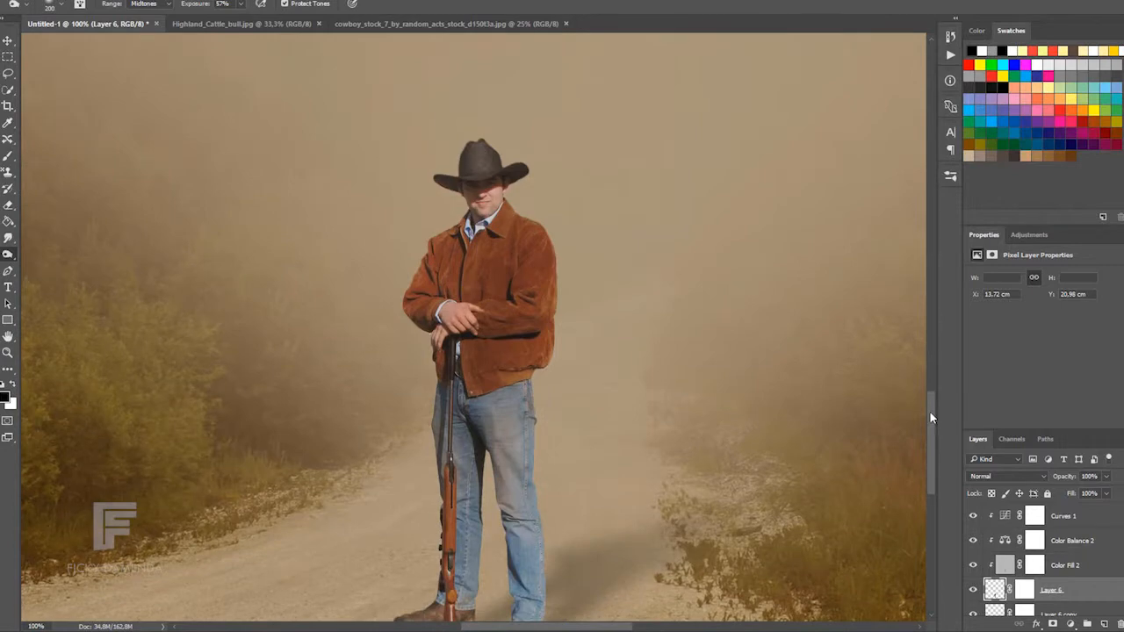
{"action": "key", "text": "bracketleft"}
{"action": "key", "text": "bracketleft"}
{"action": "key", "text": "bracketleft"}
{"action": "key", "text": "bracketleft"}
{"action": "key", "text": "bracketleft"}
{"action": "left_click_drag", "start_coordinate": [516, 290], "coordinate": [527, 340]}
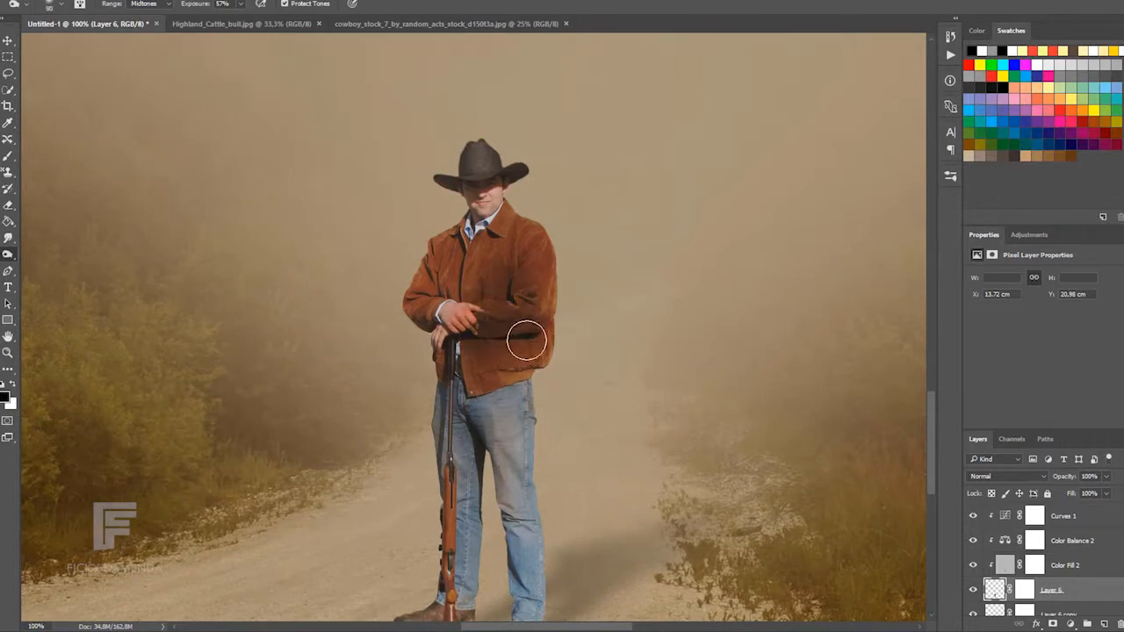
{"action": "mouse_move", "coordinate": [491, 414]}
{"action": "left_mouse_down"}
{"action": "mouse_move", "coordinate": [489, 378]}
{"action": "mouse_move", "coordinate": [502, 618]}
{"action": "mouse_move", "coordinate": [465, 562]}
{"action": "mouse_move", "coordinate": [465, 527]}
{"action": "left_mouse_up"}
{"action": "key", "text": "ctrl+z"}
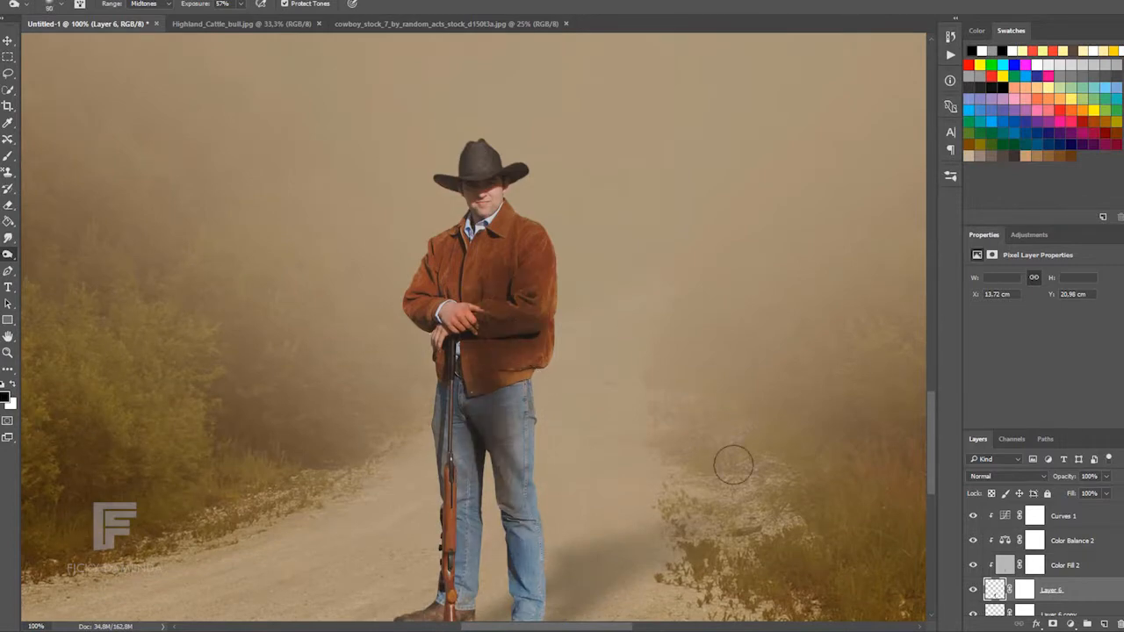
{"action": "key", "text": "ctrl+alt+z"}
Try to darken the cowboy's jeans and boots on Layer 6 with the Burn Tool at size 80, Midtones range and 33% exposure.
{"action": "left_click_drag", "start_coordinate": [208, 7], "coordinate": [187, 7]}
{"action": "mouse_move", "coordinate": [470, 509]}
{"action": "left_mouse_down"}
{"action": "mouse_move", "coordinate": [463, 429]}
{"action": "mouse_move", "coordinate": [450, 617]}
{"action": "left_mouse_up"}
{"action": "key", "text": "bracketleft"}
{"action": "left_click_drag", "start_coordinate": [931, 478], "coordinate": [931, 531]}
{"action": "left_click_drag", "start_coordinate": [526, 344], "coordinate": [518, 383]}
{"action": "left_click_drag", "start_coordinate": [421, 344], "coordinate": [464, 332]}
{"action": "left_click_drag", "start_coordinate": [524, 299], "coordinate": [521, 357]}
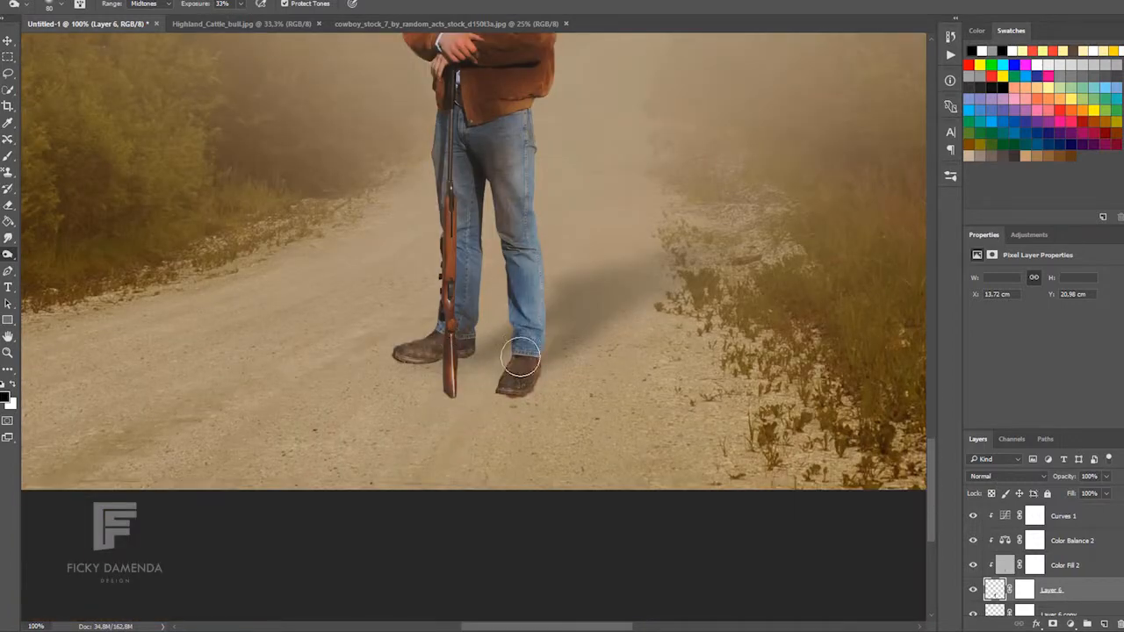
{"action": "left_click_drag", "start_coordinate": [931, 488], "coordinate": [931, 441]}
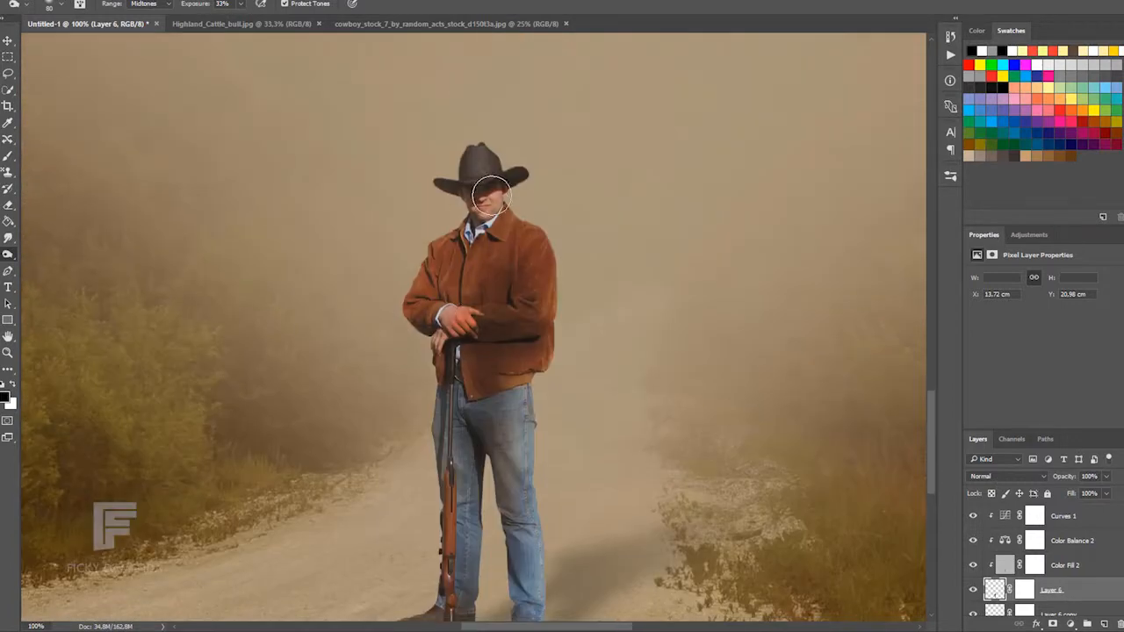
Try to brighten the cowboy's jacket and jeans on Layer 6 with the Dodge Tool at size 125, Midtones range and 67% exposure.
{"action": "key", "text": "shift+o"}
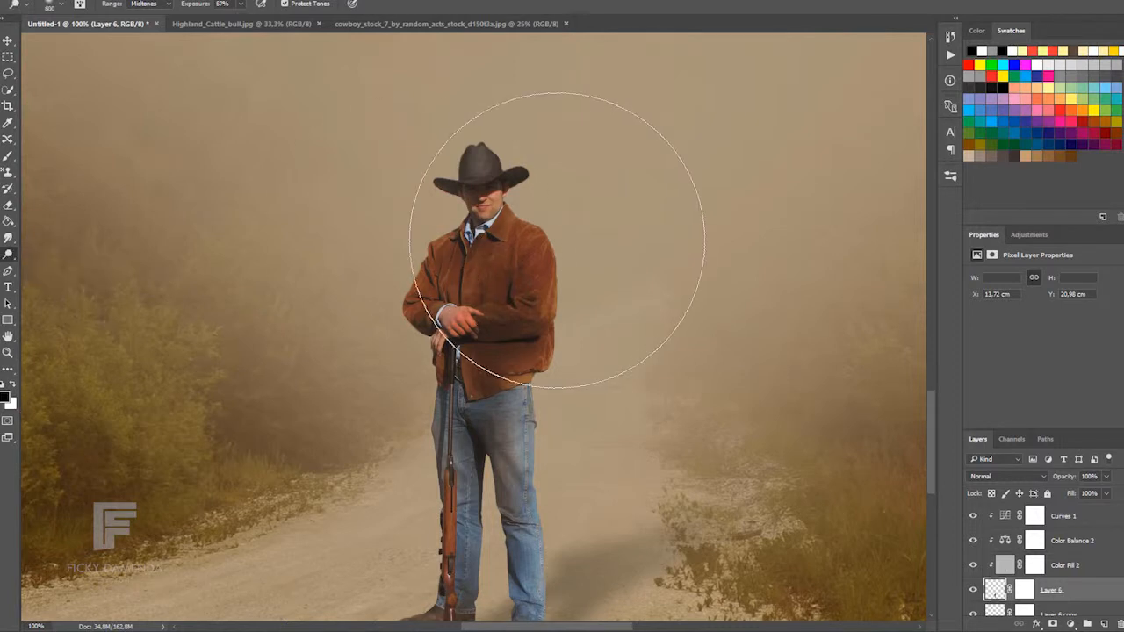
{"action": "key", "text": "bracketleft"}
{"action": "key", "text": "bracketleft"}
{"action": "key", "text": "bracketleft"}
{"action": "key", "text": "bracketleft"}
{"action": "key", "text": "bracketleft"}
{"action": "key", "text": "bracketleft"}
{"action": "key", "text": "bracketleft"}
{"action": "key", "text": "bracketleft"}
{"action": "mouse_move", "coordinate": [519, 223]}
{"action": "left_mouse_down"}
{"action": "mouse_move", "coordinate": [563, 314]}
{"action": "mouse_move", "coordinate": [560, 383]}
{"action": "mouse_move", "coordinate": [524, 337]}
{"action": "mouse_move", "coordinate": [522, 554]}
{"action": "left_mouse_up"}
{"action": "left_click_drag", "start_coordinate": [431, 280], "coordinate": [418, 325]}
Step back and forth through the history of the Burn and Dodge strokes on Layer 6.
{"action": "key", "text": "ctrl+alt+z"}
{"action": "key", "text": "ctrl+alt+z"}
{"action": "key", "text": "ctrl+alt+z"}
{"action": "key", "text": "ctrl+alt+z"}
{"action": "key", "text": "ctrl+alt+z"}
{"action": "key", "text": "ctrl+alt+z"}
{"action": "key", "text": "ctrl+alt+z"}
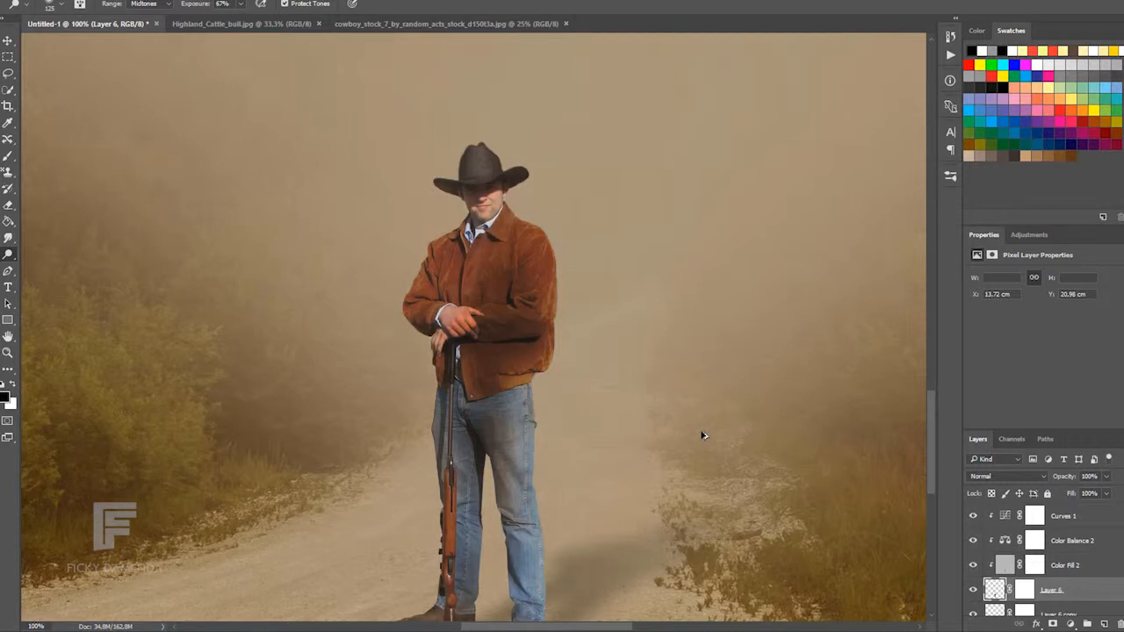
{"action": "key", "text": "ctrl+alt+z"}
{"action": "key", "text": "ctrl+alt+z"}
{"action": "key", "text": "ctrl+alt+z"}
{"action": "key", "text": "ctrl+alt+z"}
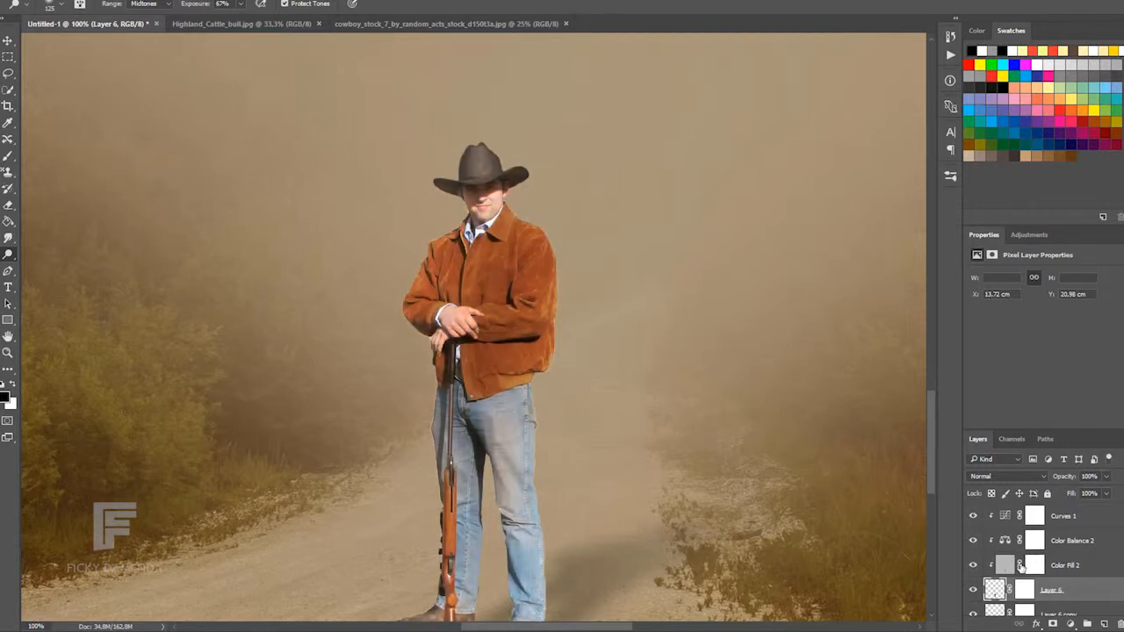
{"action": "key", "text": "ctrl+shift+z"}
{"action": "key", "text": "ctrl+shift+z"}
{"action": "key", "text": "ctrl+shift+z"}
{"action": "key", "text": "ctrl+shift+z"}
{"action": "key", "text": "ctrl+shift+z"}
{"action": "key", "text": "ctrl+shift+z"}
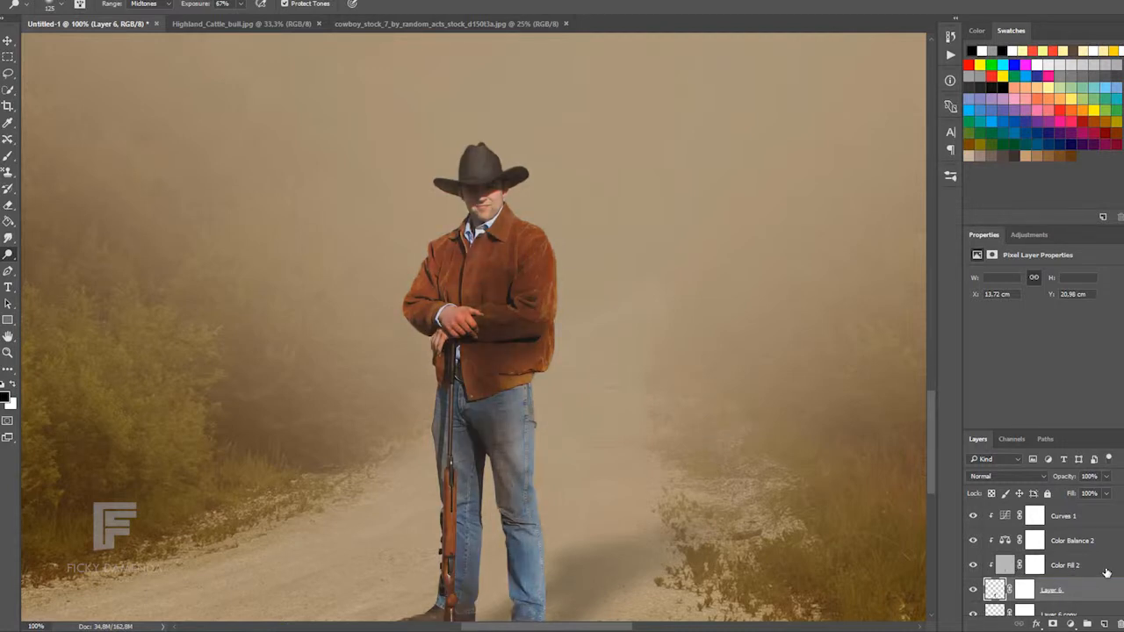
{"action": "key", "text": "ctrl+shift+z"}
{"action": "key", "text": "ctrl+shift+z"}
{"action": "key", "text": "ctrl+shift+z"}
{"action": "key", "text": "ctrl+shift+z"}
Brighten the cowboy's jacket and jeans on Color Fill 2 with the Dodge Tool at size 90, Midtones range and 42% exposure.
{"action": "left_click", "coordinate": [1005, 565]}
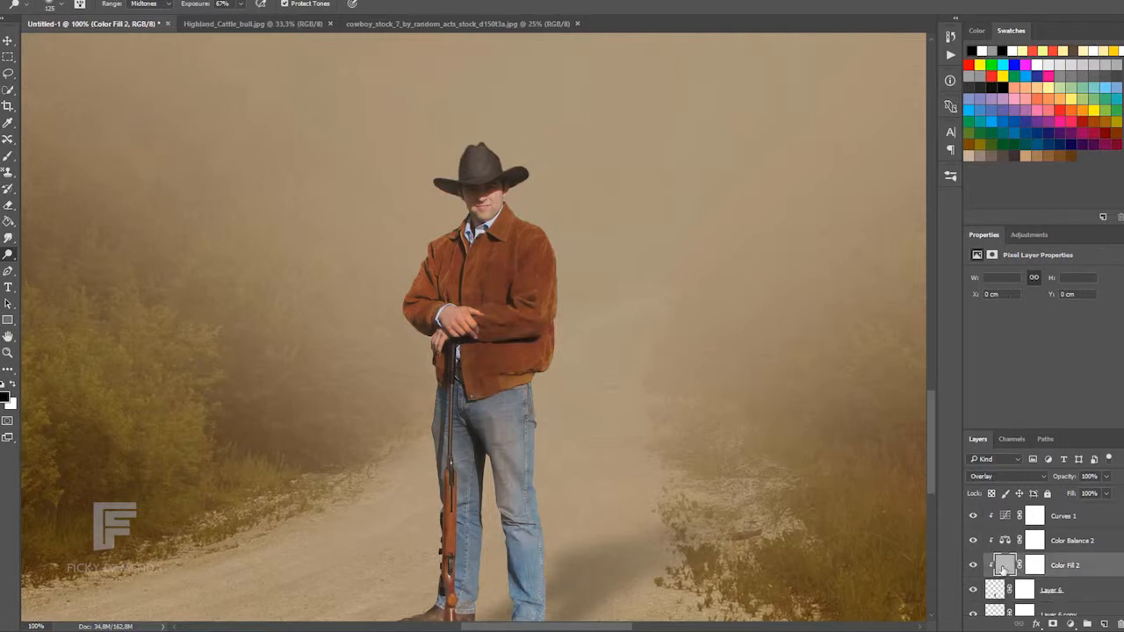
{"action": "right_click", "coordinate": [10, 257]}
{"action": "left_click", "coordinate": [58, 253]}
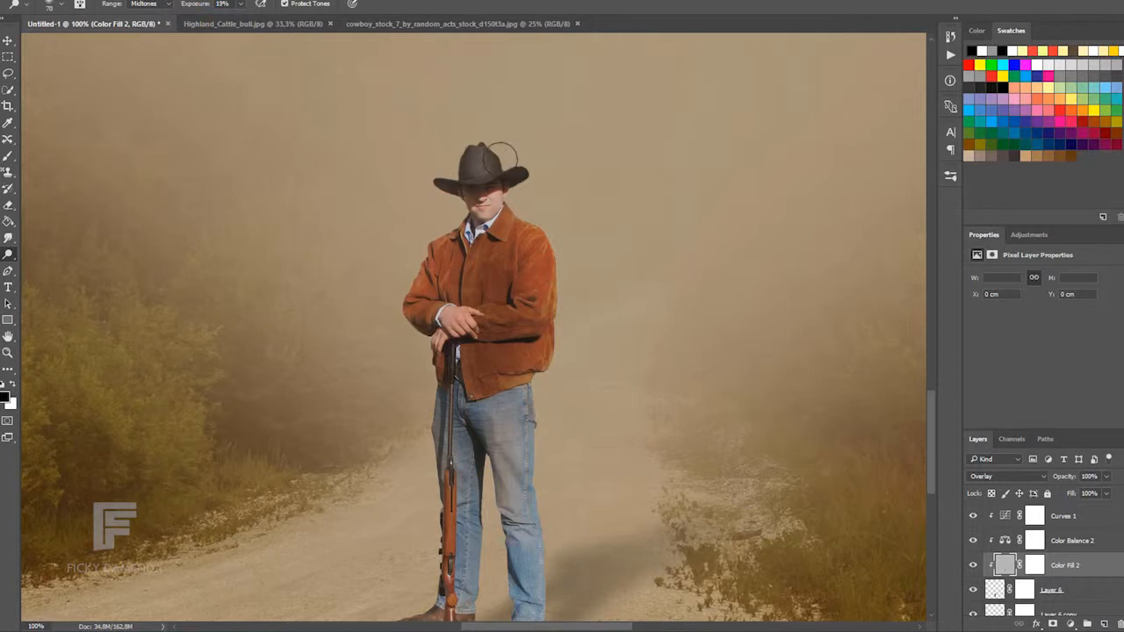
{"action": "left_click", "coordinate": [196, 4]}
{"action": "mouse_move", "coordinate": [519, 356]}
{"action": "left_mouse_down"}
{"action": "mouse_move", "coordinate": [540, 507]}
{"action": "mouse_move", "coordinate": [529, 587]}
{"action": "left_mouse_up"}
{"action": "left_click_drag", "start_coordinate": [932, 442], "coordinate": [933, 476]}
{"action": "mouse_move", "coordinate": [537, 444]}
{"action": "left_mouse_down"}
{"action": "mouse_move", "coordinate": [494, 431]}
{"action": "mouse_move", "coordinate": [467, 331]}
{"action": "mouse_move", "coordinate": [471, 400]}
{"action": "mouse_move", "coordinate": [490, 267]}
{"action": "mouse_move", "coordinate": [478, 253]}
{"action": "mouse_move", "coordinate": [479, 227]}
{"action": "left_mouse_up"}
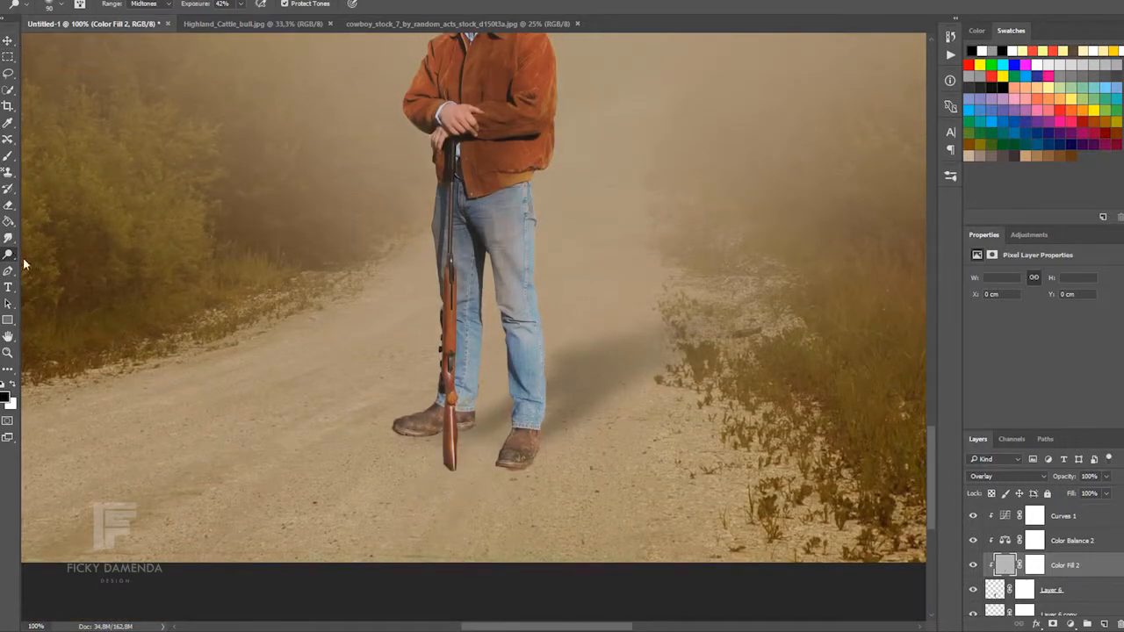
Darken the cowboy's legs, boots and hat on Color Fill 2 with the Burn Tool at size 80, Midtones range and 33% exposure.
{"action": "key", "text": "shift+o"}
{"action": "mouse_move", "coordinate": [433, 297]}
{"action": "left_mouse_down"}
{"action": "mouse_move", "coordinate": [442, 395]}
{"action": "mouse_move", "coordinate": [400, 439]}
{"action": "left_mouse_up"}
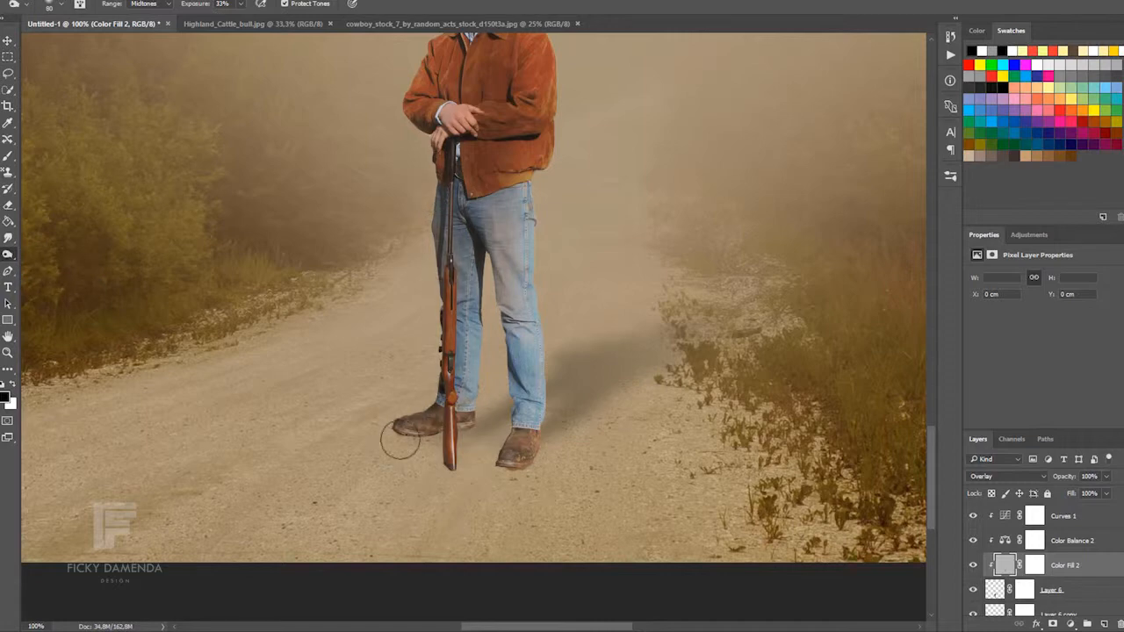
{"action": "left_click_drag", "start_coordinate": [501, 232], "coordinate": [516, 359]}
{"action": "left_click_drag", "start_coordinate": [493, 185], "coordinate": [520, 395]}
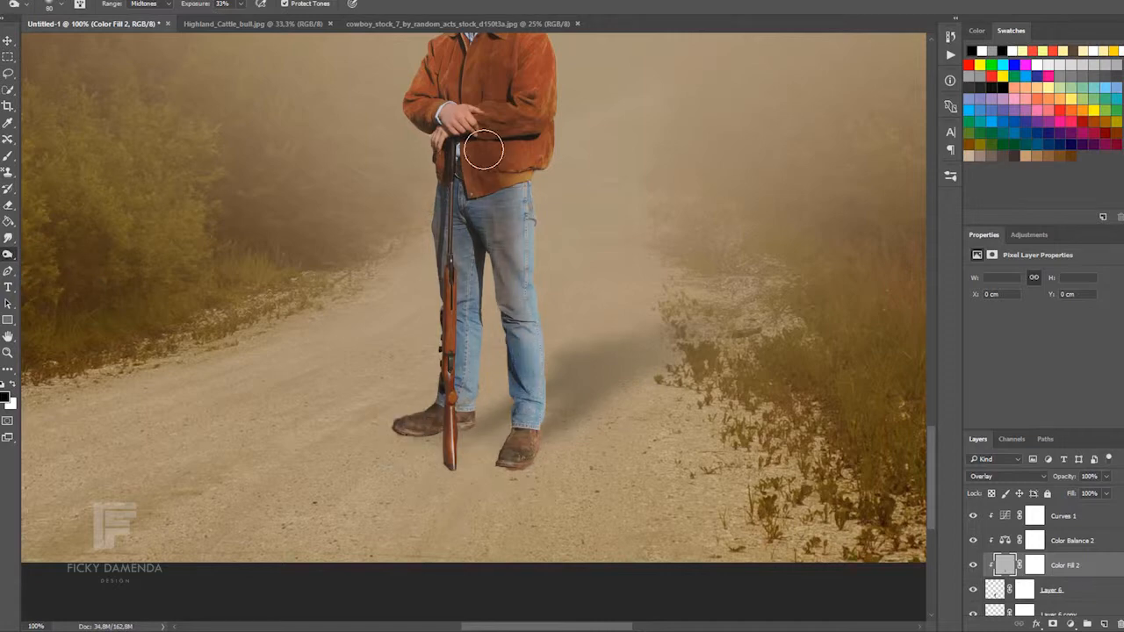
{"action": "left_click_drag", "start_coordinate": [492, 180], "coordinate": [538, 373]}
{"action": "scroll", "coordinate": [527, 369], "scroll_direction": "up", "scroll_amount": 5}
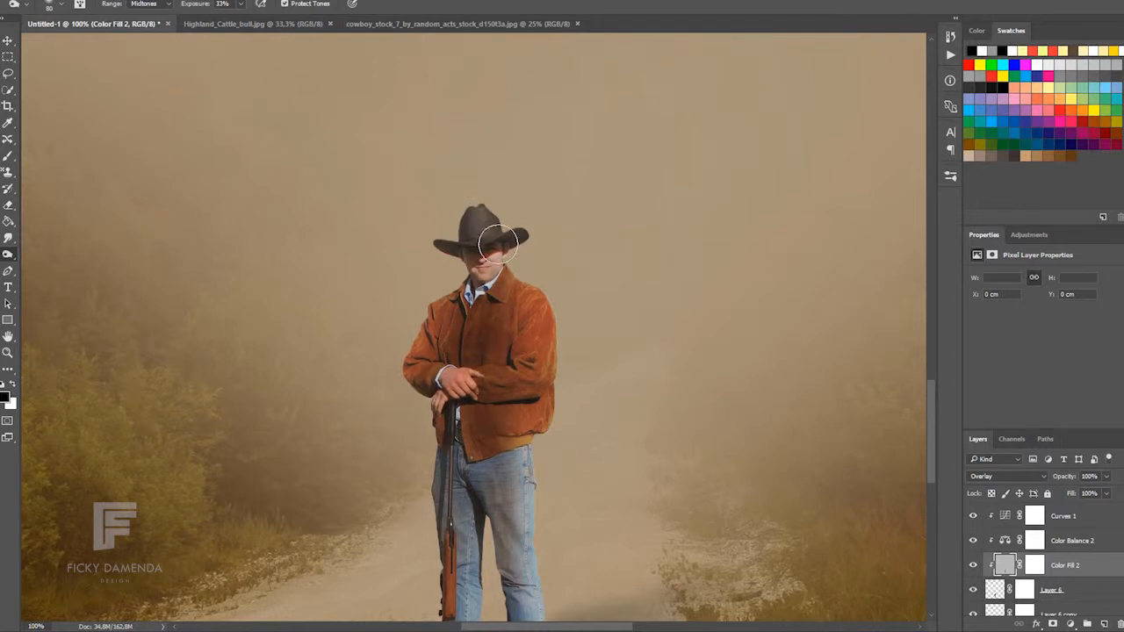
{"action": "mouse_move", "coordinate": [498, 242]}
{"action": "left_mouse_down"}
{"action": "mouse_move", "coordinate": [519, 196]}
{"action": "mouse_move", "coordinate": [505, 225]}
{"action": "mouse_move", "coordinate": [479, 217]}
{"action": "left_mouse_up"}
Darken the cowboy's jacket and jeans broadly on Color Fill 2 with the Burn Tool at size 400 and 33% exposure.
{"action": "right_click", "coordinate": [7, 256]}
{"action": "left_click", "coordinate": [49, 254]}
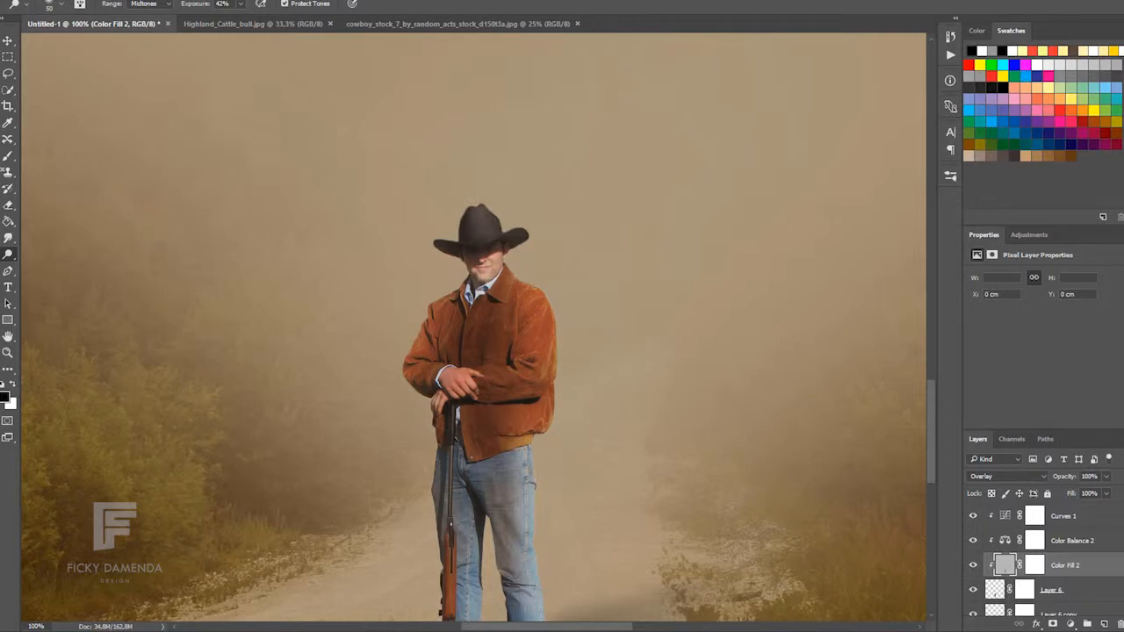
{"action": "key", "text": "v"}
{"action": "key", "text": "ctrl+minus"}
{"action": "key", "text": "ctrl+minus"}
{"action": "key", "text": "ctrl+minus"}
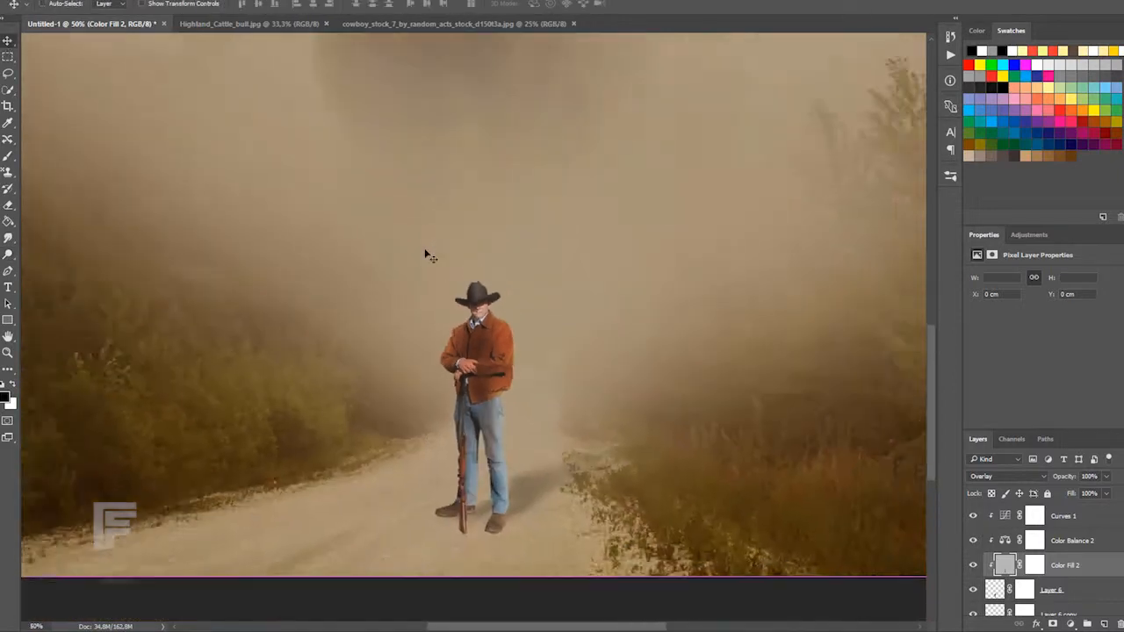
{"action": "key", "text": "ctrl+plus"}
{"action": "left_click_drag", "start_coordinate": [934, 271], "coordinate": [935, 355]}
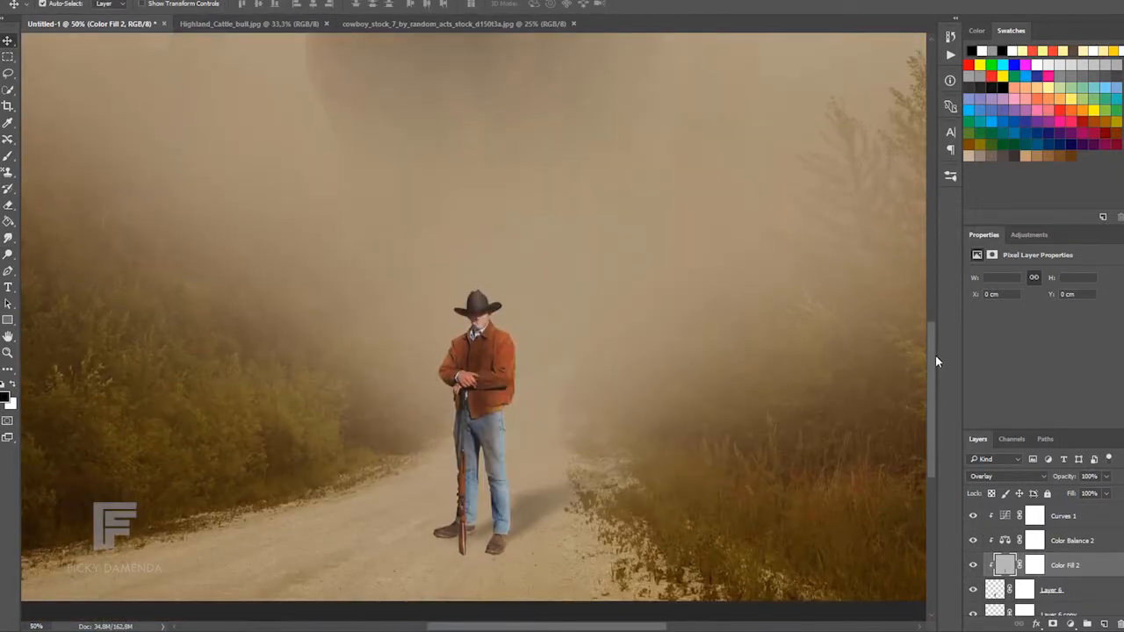
{"action": "left_click", "coordinate": [8, 253]}
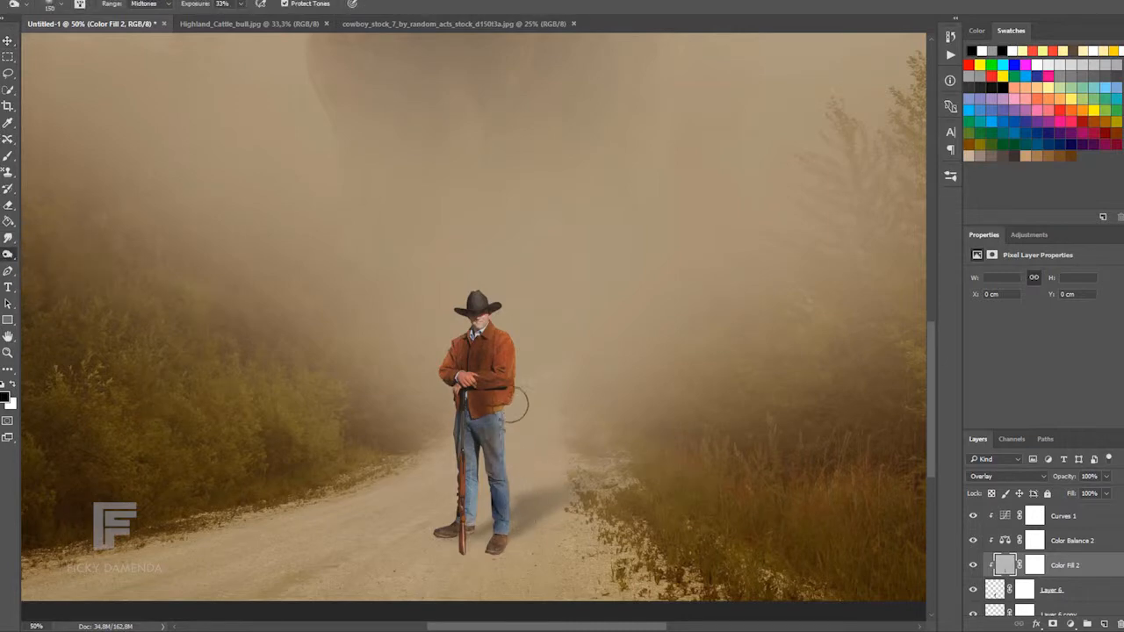
{"action": "key", "text": "bracketright"}
{"action": "key", "text": "bracketright"}
{"action": "key", "text": "bracketright"}
{"action": "key", "text": "bracketright"}
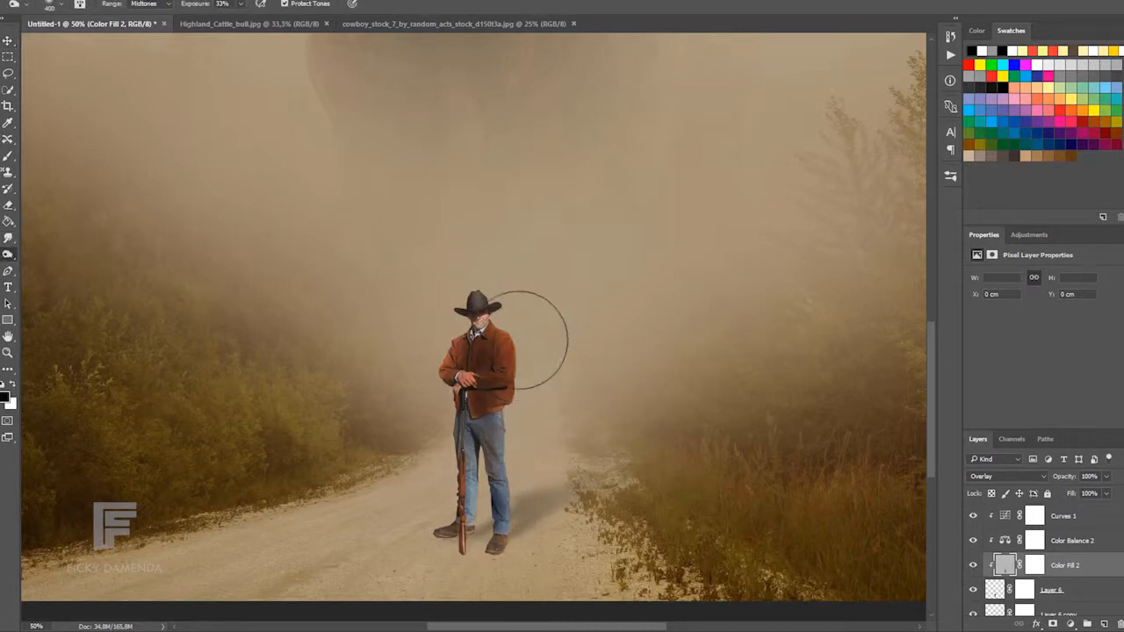
Brighten the cowboy's far edge and leg on Color Fill 2 with the Dodge Tool at size 100 and 42% exposure.
{"action": "right_click", "coordinate": [8, 253]}
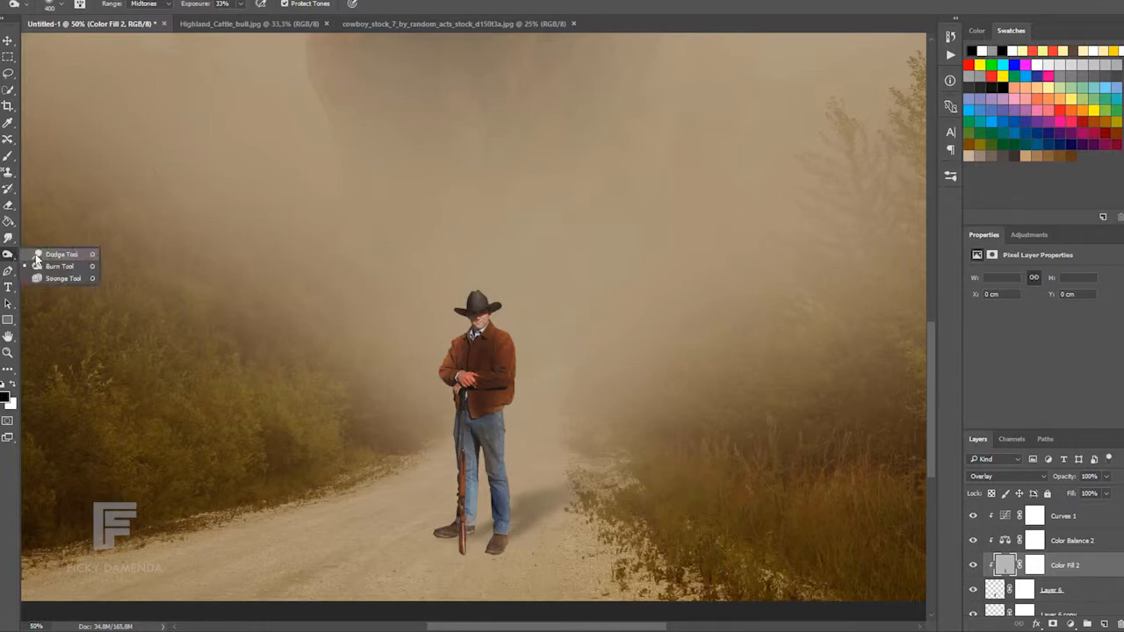
{"action": "left_click", "coordinate": [53, 253]}
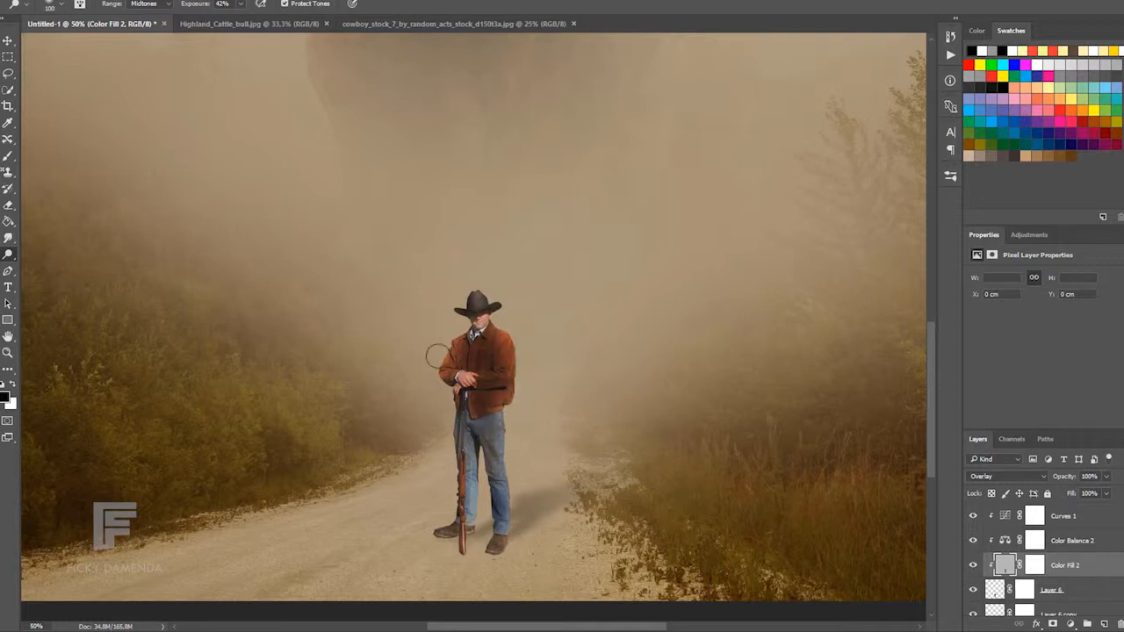
{"action": "left_click_drag", "start_coordinate": [465, 447], "coordinate": [470, 502]}
Reposition and stretch the cowboy's shadow on Layer 6 copy so it extends farther toward the roadside.
{"action": "key", "text": "v"}
{"action": "left_click", "coordinate": [1061, 590]}
{"action": "left_click_drag", "start_coordinate": [549, 503], "coordinate": [538, 508]}
{"action": "key", "text": "ctrl+t"}
{"action": "left_click_drag", "start_coordinate": [601, 471], "coordinate": [639, 454]}
{"action": "mouse_move", "coordinate": [557, 493]}
{"action": "left_mouse_down"}
{"action": "mouse_move", "coordinate": [546, 492]}
{"action": "mouse_move", "coordinate": [559, 490]}
{"action": "left_mouse_up"}
{"action": "left_click", "coordinate": [554, 4]}
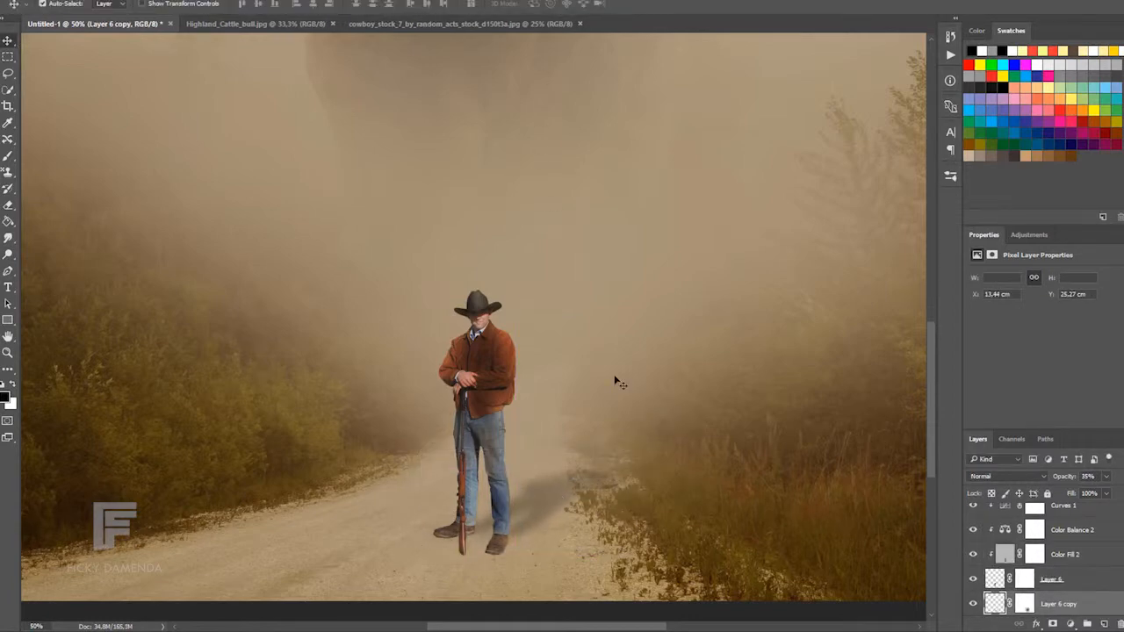
Flip the shadow on Layer 6 copy horizontally and vertically, enlarge it to about 127% by 122%, and place it in front of the cowboy's feet.
{"action": "key", "text": "ctrl"}
{"action": "key", "text": "ctrl+t"}
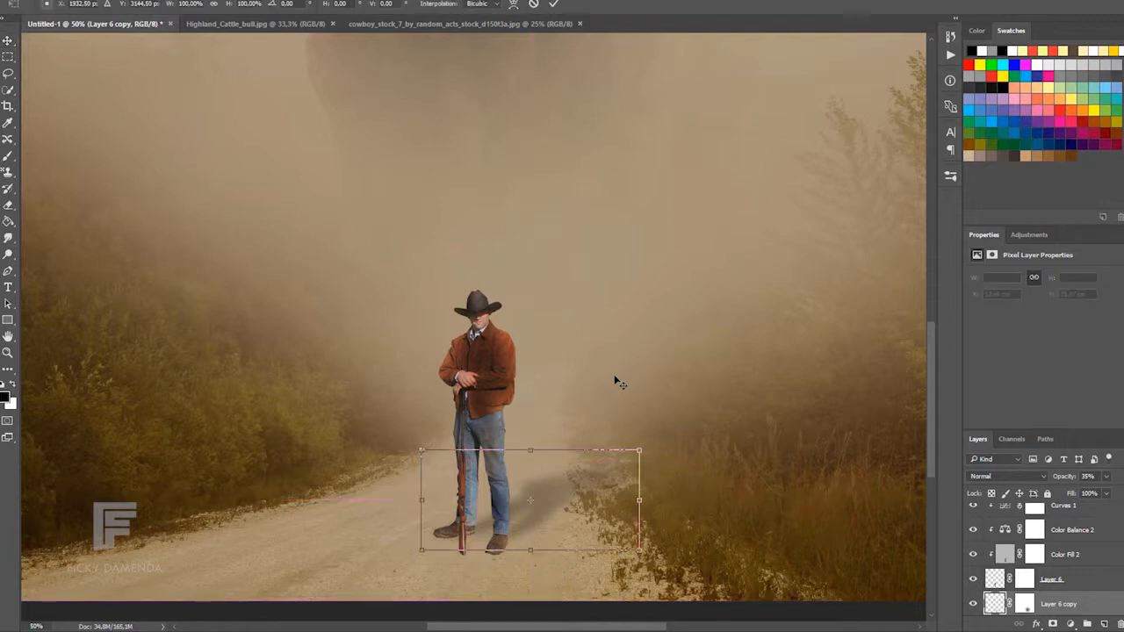
{"action": "left_click_drag", "start_coordinate": [531, 461], "coordinate": [489, 548]}
{"action": "left_click_drag", "start_coordinate": [555, 491], "coordinate": [453, 468]}
{"action": "right_click", "coordinate": [541, 473]}
{"action": "left_click", "coordinate": [587, 450]}
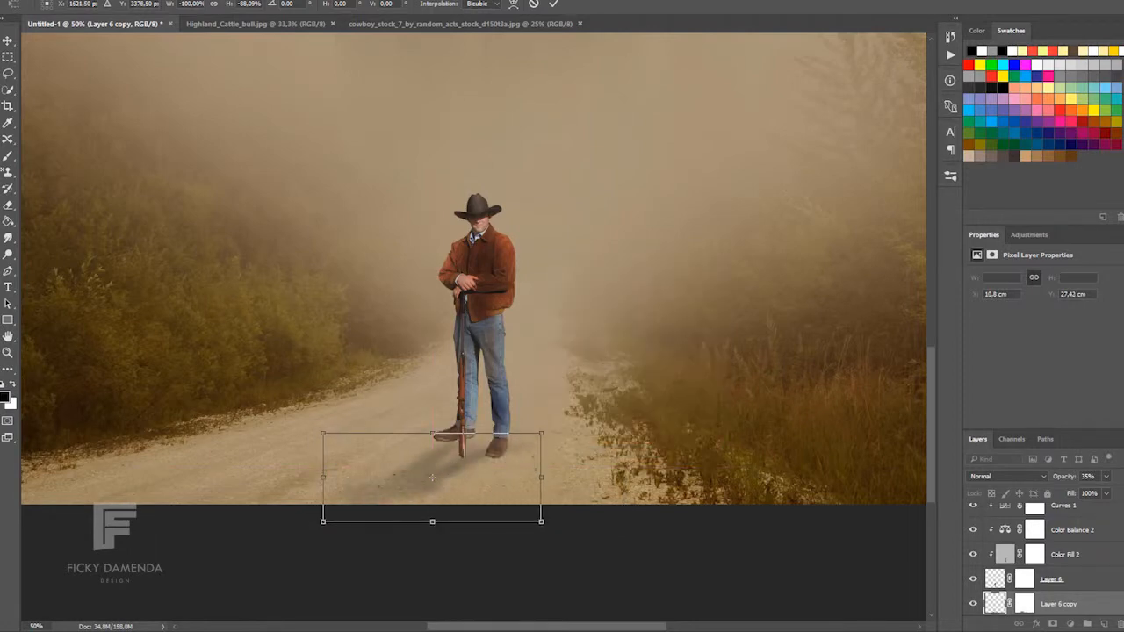
{"action": "left_click_drag", "start_coordinate": [325, 525], "coordinate": [266, 569]}
{"action": "left_click_drag", "start_coordinate": [434, 471], "coordinate": [441, 460]}
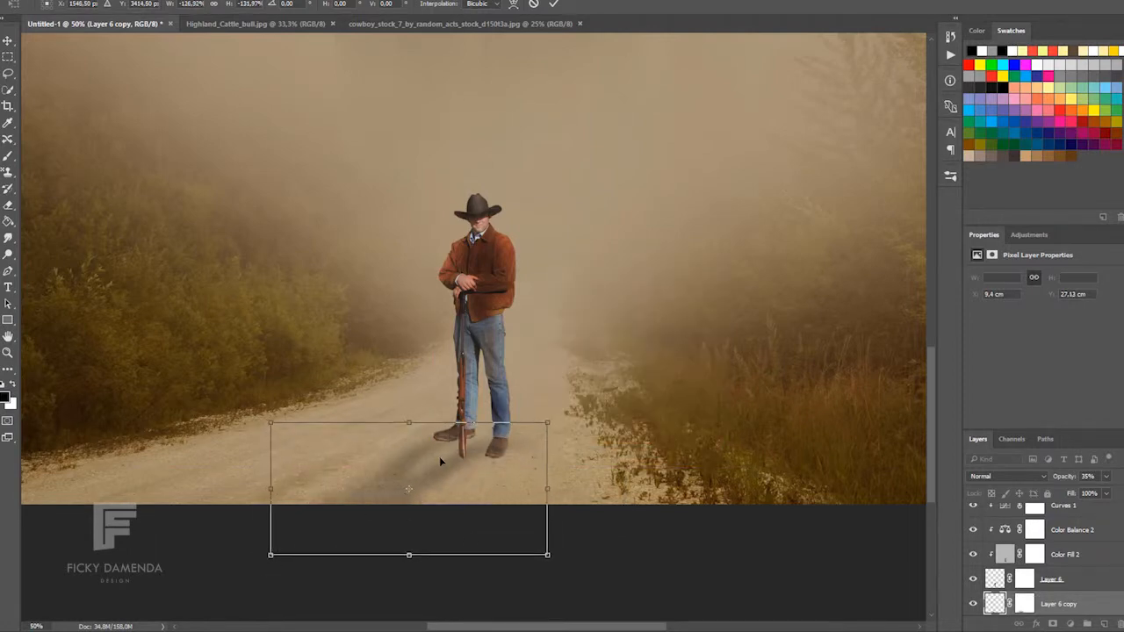
{"action": "left_click", "coordinate": [558, 6]}
{"action": "key", "text": "ctrl+minus"}
{"action": "key", "text": "ctrl+minus"}
{"action": "key", "text": "ctrl+minus"}
{"action": "key", "text": "ctrl+plus"}
{"action": "key", "text": "ctrl+plus"}
{"action": "key", "text": "ctrl+plus"}
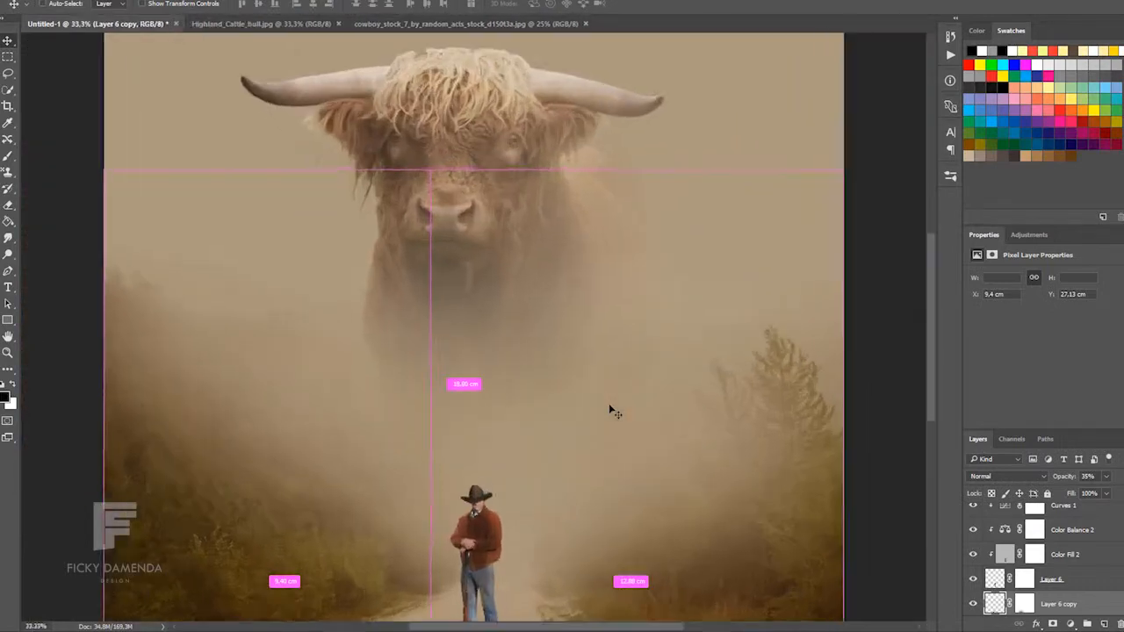
{"action": "scroll", "coordinate": [676, 456], "scroll_direction": "down", "scroll_amount": 5}
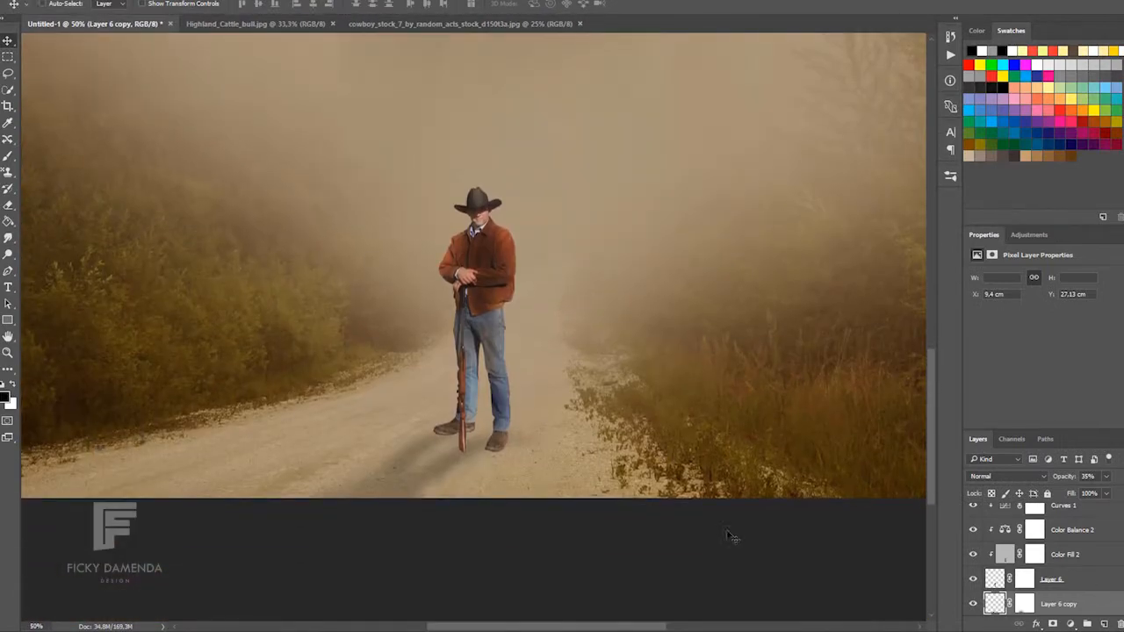
{"action": "key", "text": "ctrl+t"}
{"action": "right_click", "coordinate": [437, 480]}
{"action": "left_click", "coordinate": [483, 455]}
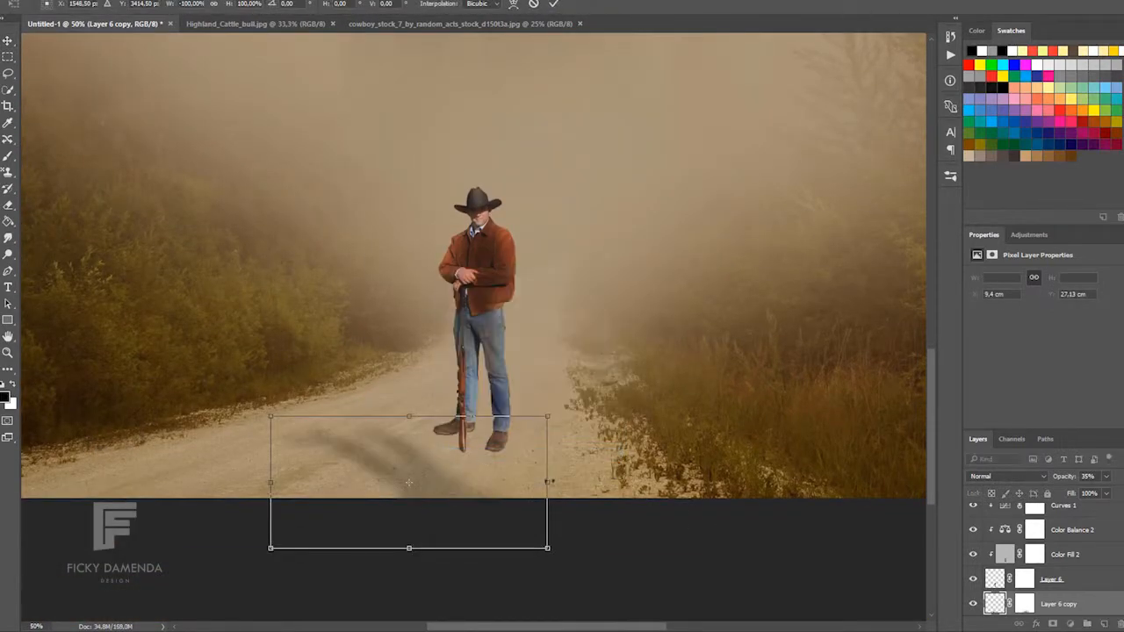
{"action": "left_click_drag", "start_coordinate": [548, 482], "coordinate": [3, 489]}
{"action": "left_click", "coordinate": [534, 6]}
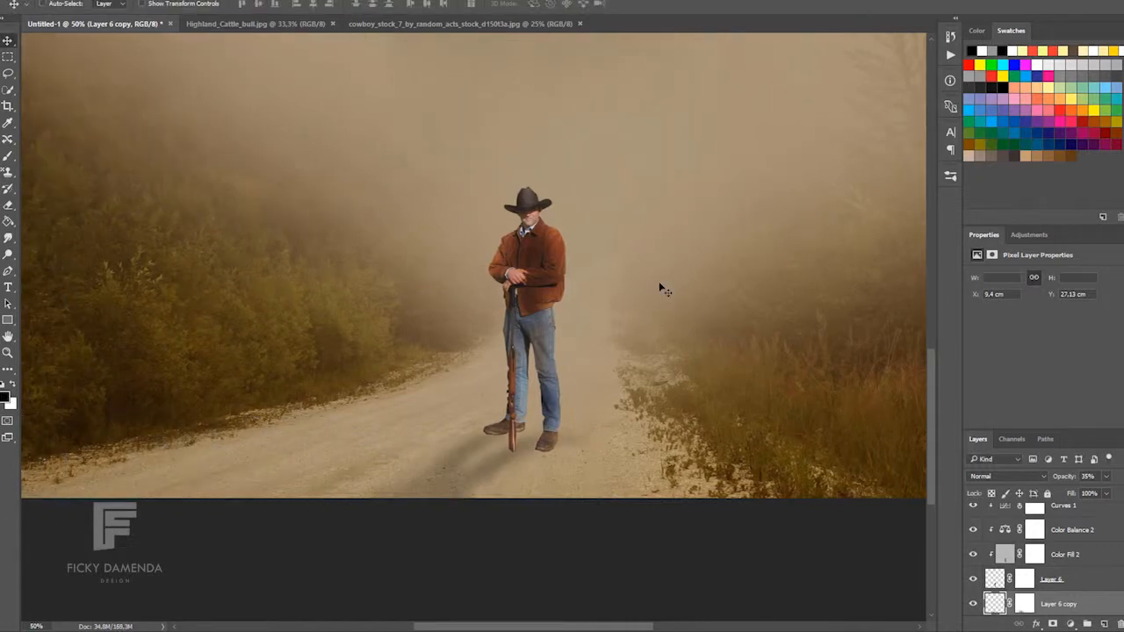
Move the flipped shadow against the cowboy's boots and scale it down slightly.
{"action": "key", "text": "ctrl+minus"}
{"action": "key", "text": "ctrl+plus"}
{"action": "scroll", "coordinate": [920, 406], "scroll_direction": "down", "scroll_amount": 5}
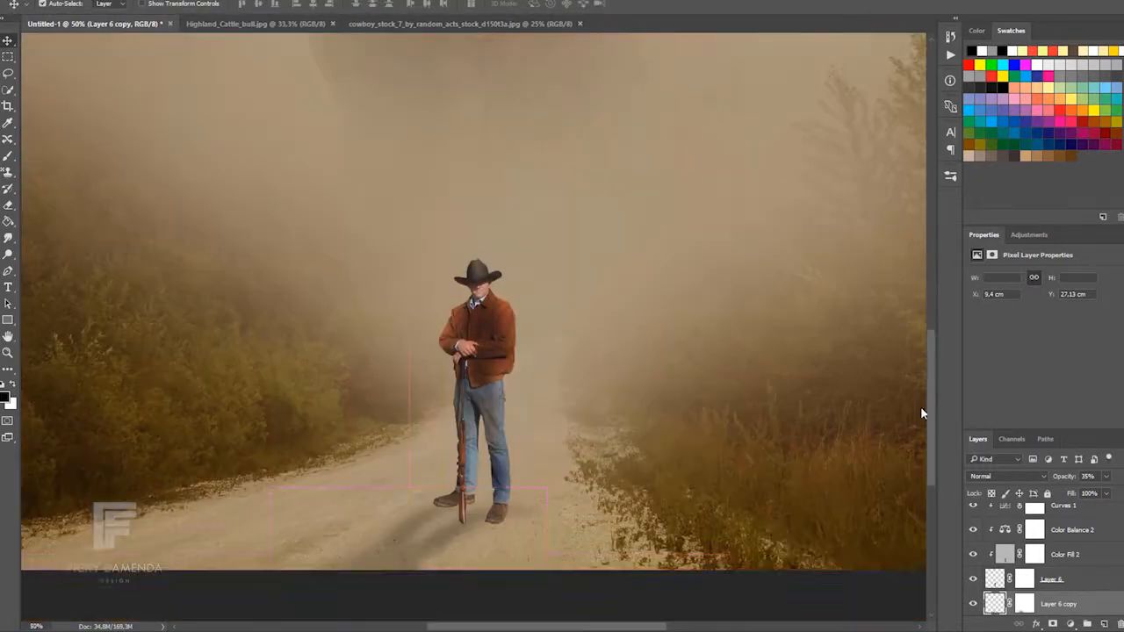
{"action": "key", "text": "ctrl+t"}
{"action": "left_click_drag", "start_coordinate": [448, 455], "coordinate": [451, 450]}
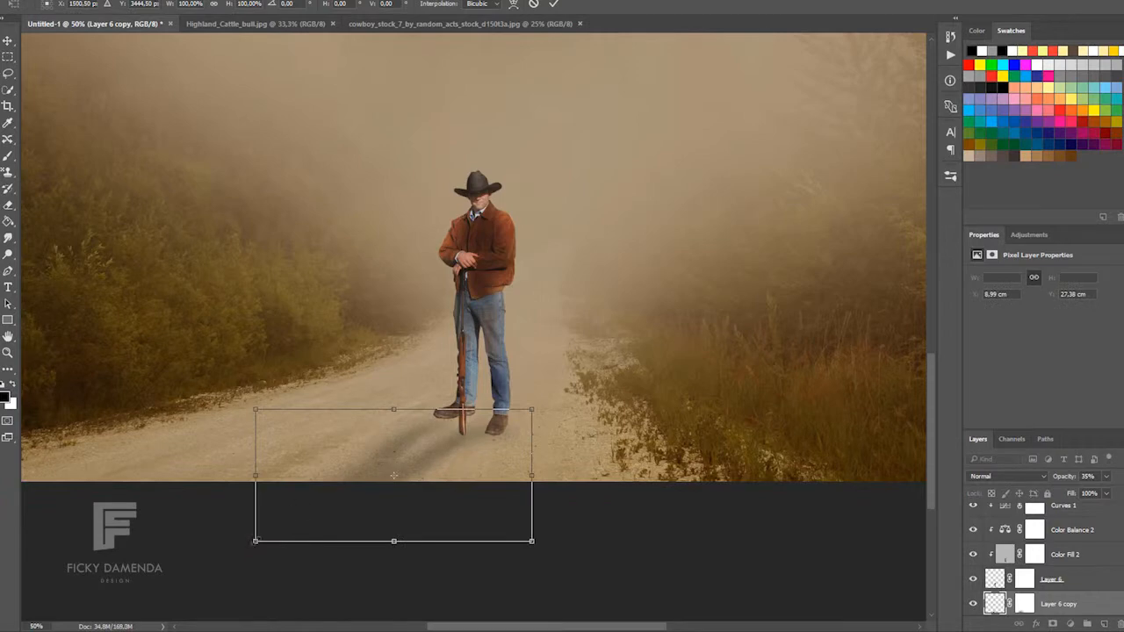
{"action": "left_click_drag", "start_coordinate": [255, 541], "coordinate": [306, 515]}
{"action": "left_click", "coordinate": [552, 4]}
Add an Inner Shadow to the cowboy on Layer 6, colored with the fog tone #a49173 sampled from the image.
{"action": "key", "text": "ctrl+minus"}
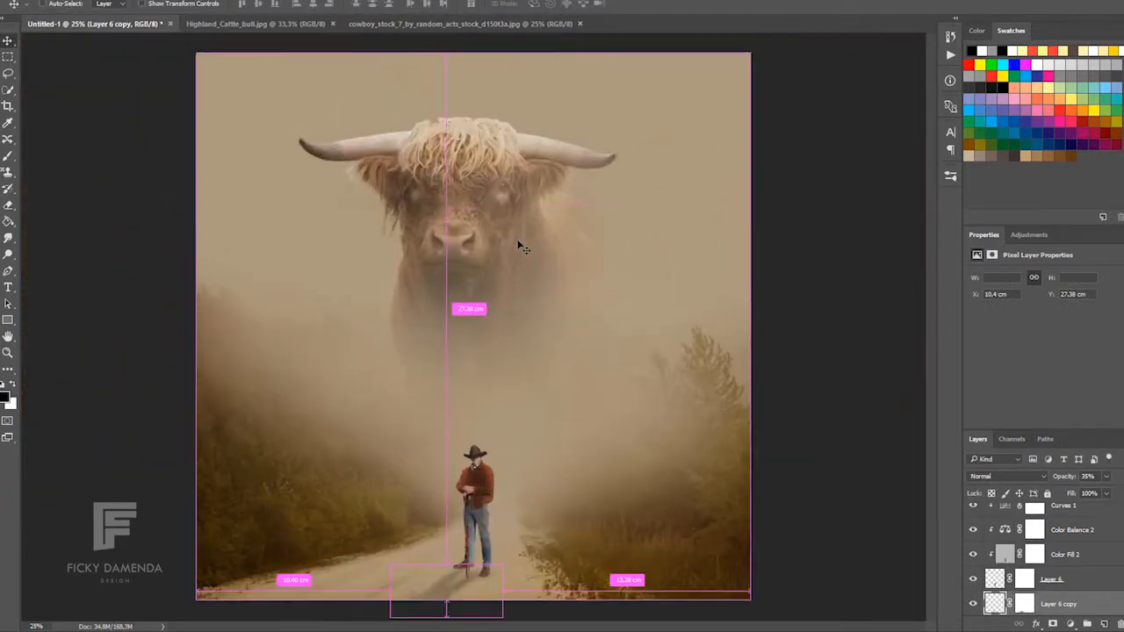
{"action": "key", "text": "ctrl+plus"}
{"action": "scroll", "coordinate": [474, 351], "scroll_direction": "down", "scroll_amount": 3}
{"action": "left_click", "coordinate": [999, 577]}
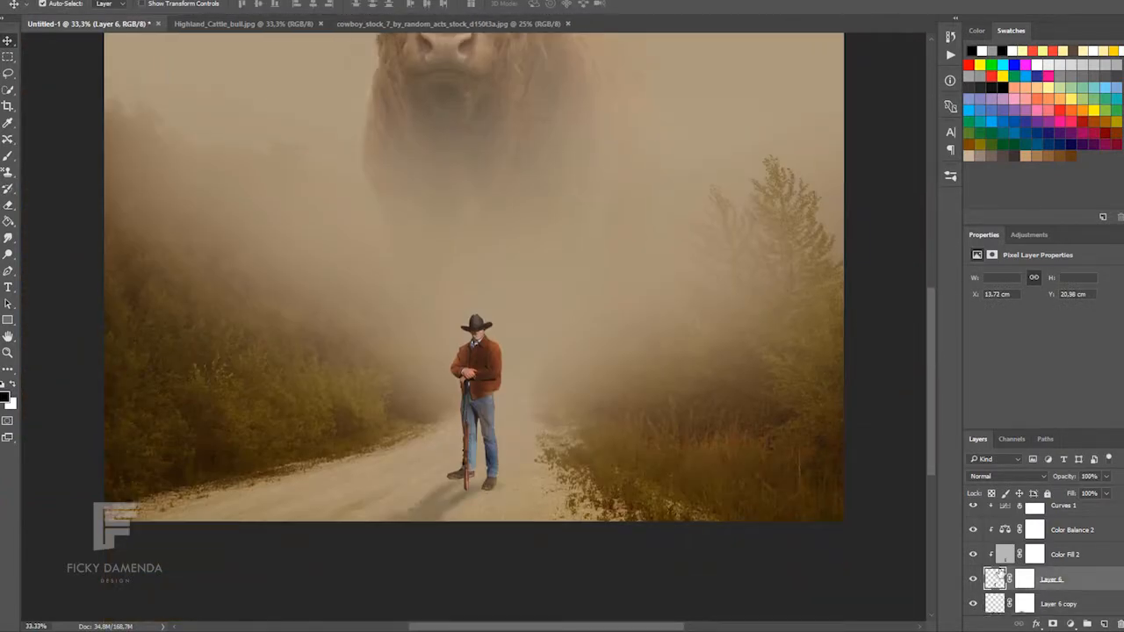
{"action": "right_click", "coordinate": [999, 575]}
{"action": "left_click", "coordinate": [1027, 267]}
{"action": "left_click", "coordinate": [684, 313]}
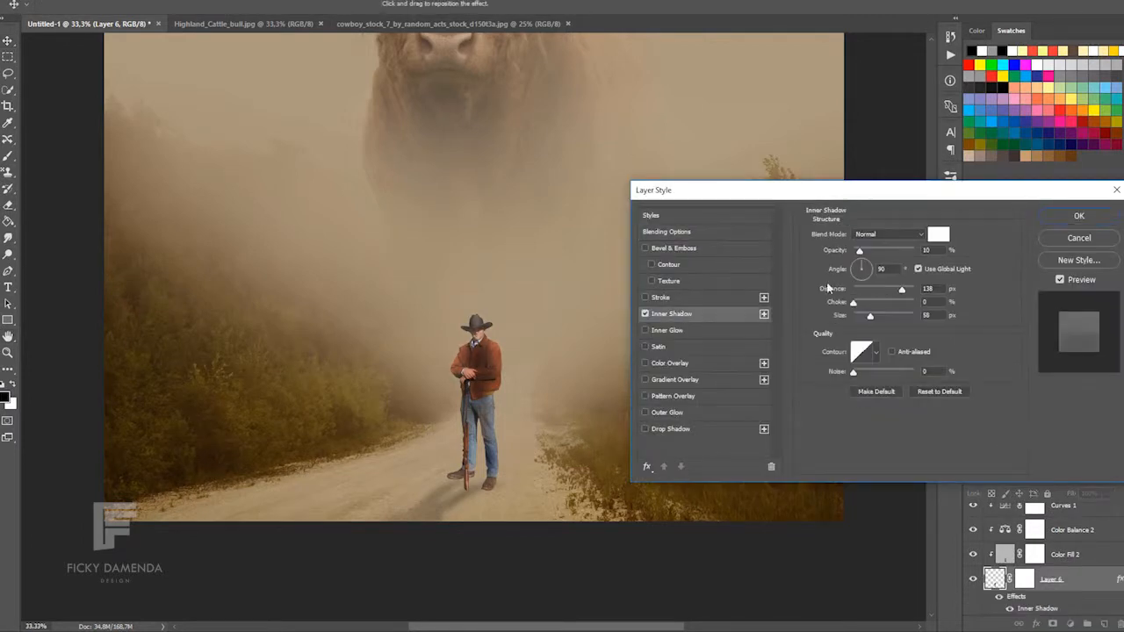
{"action": "left_click", "coordinate": [938, 233]}
{"action": "left_click", "coordinate": [371, 248]}
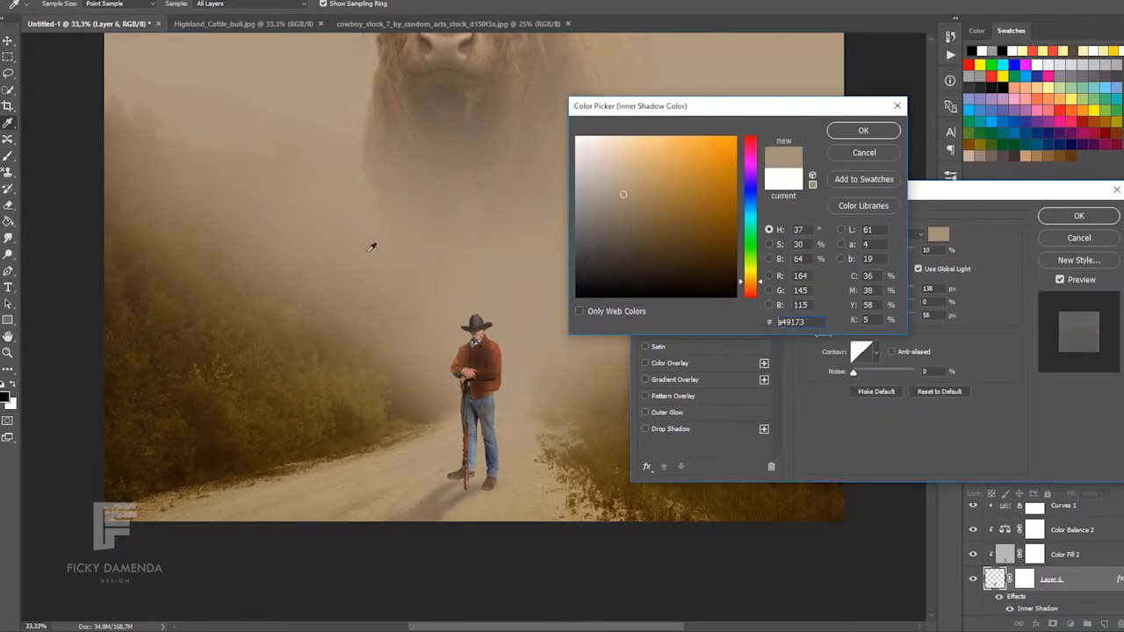
{"action": "left_click", "coordinate": [866, 130]}
Set the cowboy's Inner Shadow to 28% opacity, 45° angle, 24 px distance and 7% choke, with a slightly smaller size.
{"action": "left_click_drag", "start_coordinate": [858, 253], "coordinate": [873, 254]}
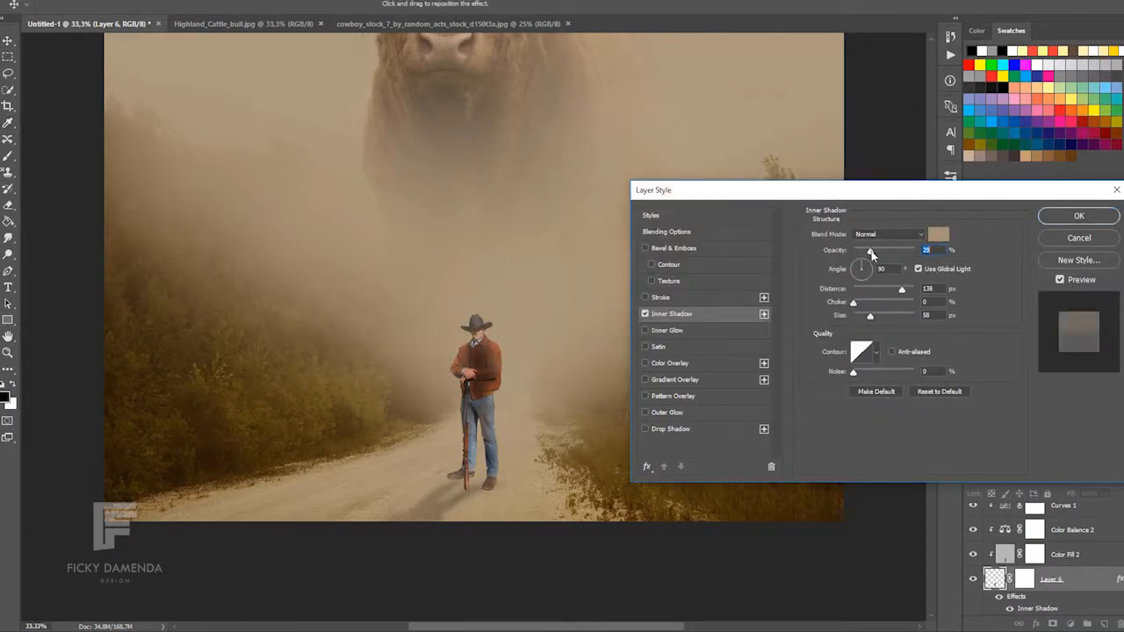
{"action": "left_click_drag", "start_coordinate": [865, 304], "coordinate": [853, 308]}
{"action": "left_click_drag", "start_coordinate": [882, 260], "coordinate": [884, 289]}
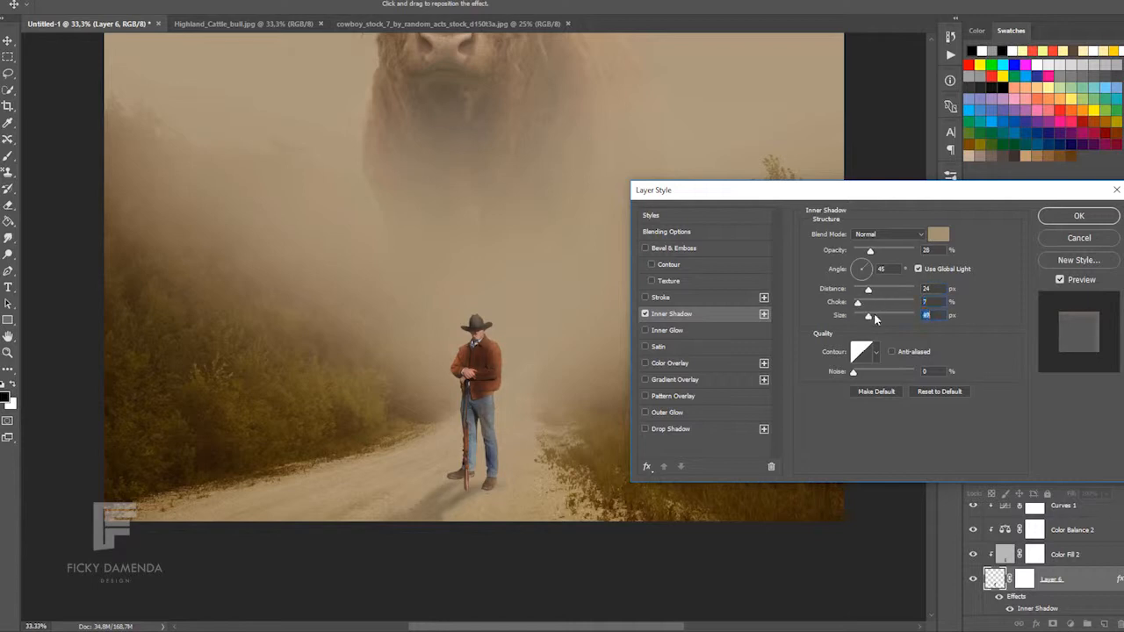
{"action": "left_click", "coordinate": [1079, 215]}
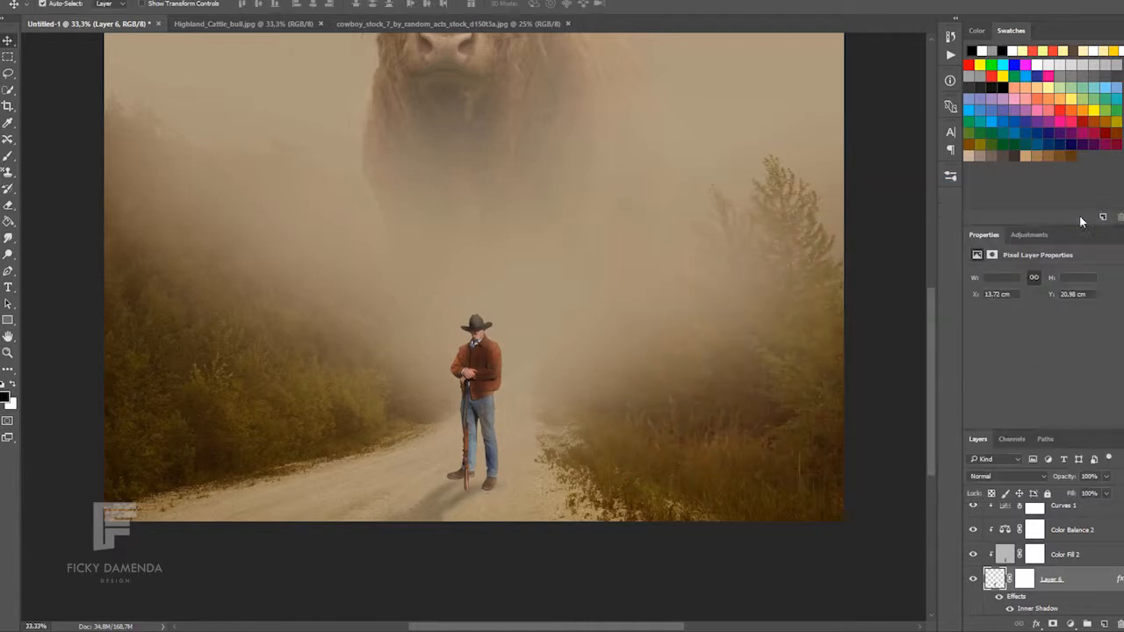
{"action": "key", "text": "ctrl+minus"}
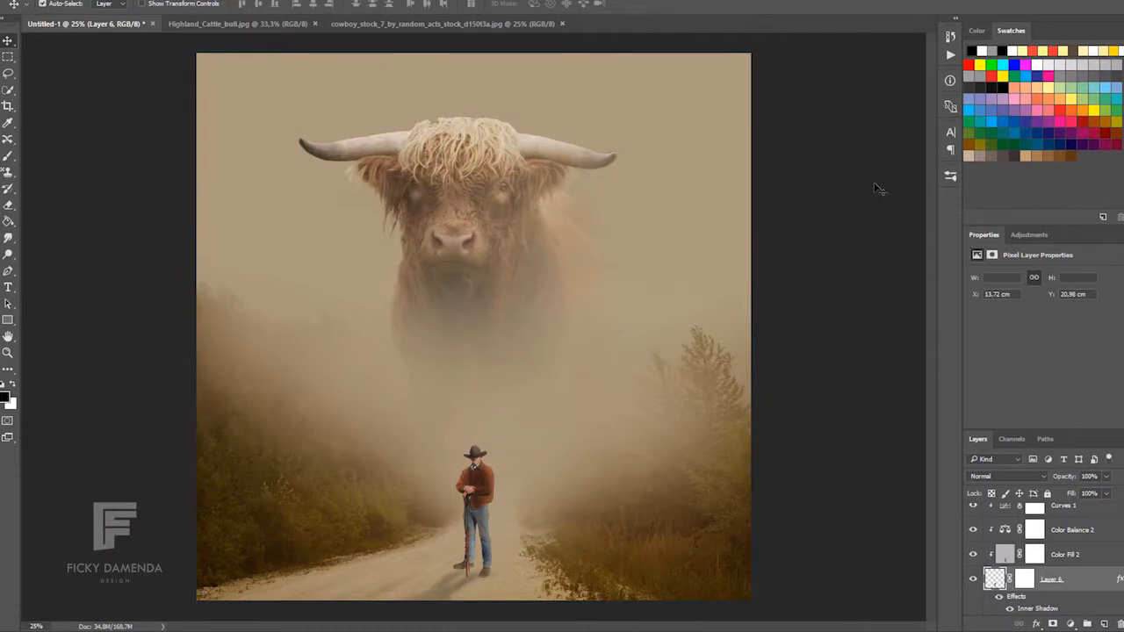
{"action": "left_click", "coordinate": [1088, 562]}
{"action": "left_click", "coordinate": [1089, 580]}
{"action": "scroll", "coordinate": [1089, 562], "scroll_direction": "up", "scroll_amount": 1}
{"action": "left_click", "coordinate": [1089, 516]}
{"action": "left_click", "coordinate": [1070, 625]}
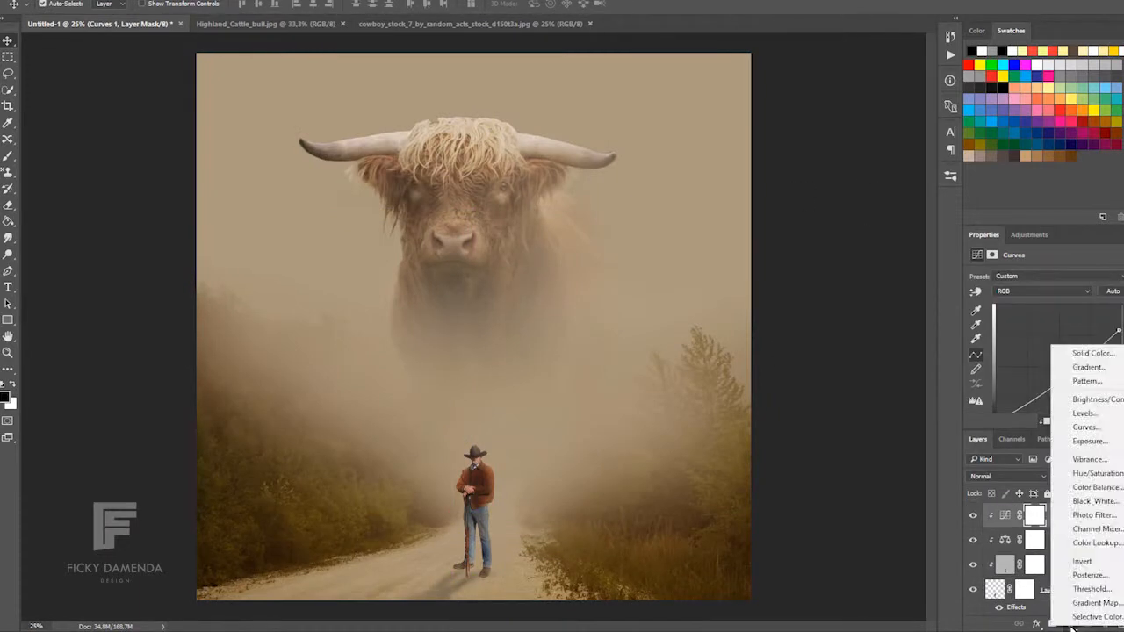
{"action": "left_click", "coordinate": [699, 501]}
Try a lower opacity for the cowboy on Layer 6 and return it to 100%.
{"action": "key", "text": "ctrl+plus"}
{"action": "key", "text": "ctrl+plus"}
{"action": "left_click_drag", "start_coordinate": [928, 301], "coordinate": [919, 416]}
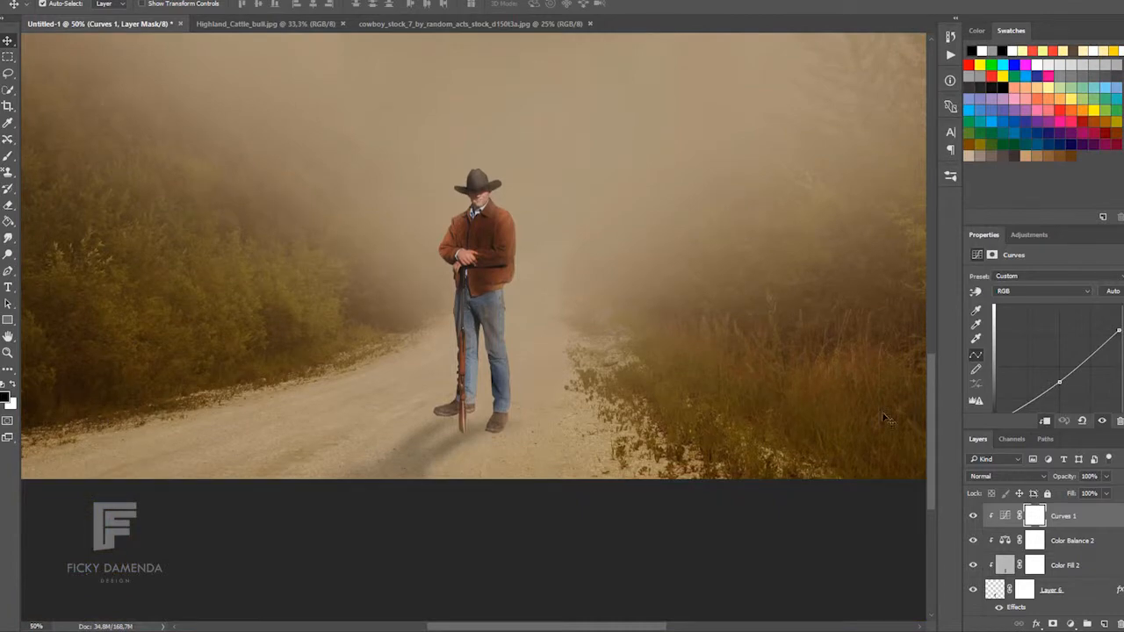
{"action": "left_click", "coordinate": [1053, 591]}
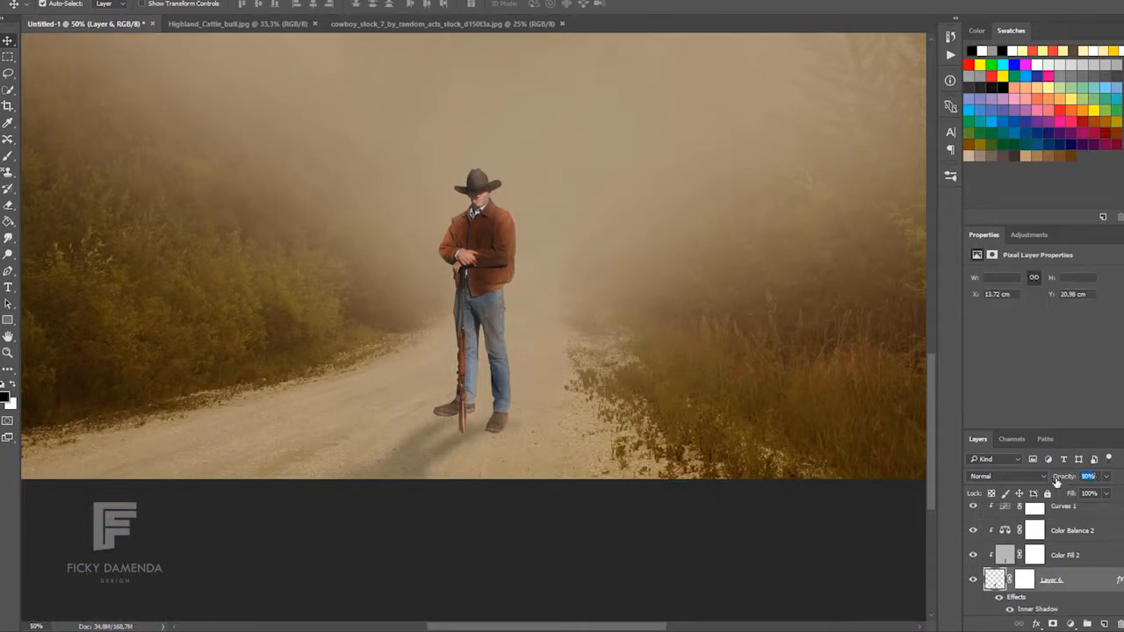
{"action": "left_click_drag", "start_coordinate": [1059, 481], "coordinate": [1089, 483]}
Try fading the cowboy by brushing on Layer 6's mask at 29% and 9% opacity, and undo the strokes.
{"action": "left_click", "coordinate": [1052, 623]}
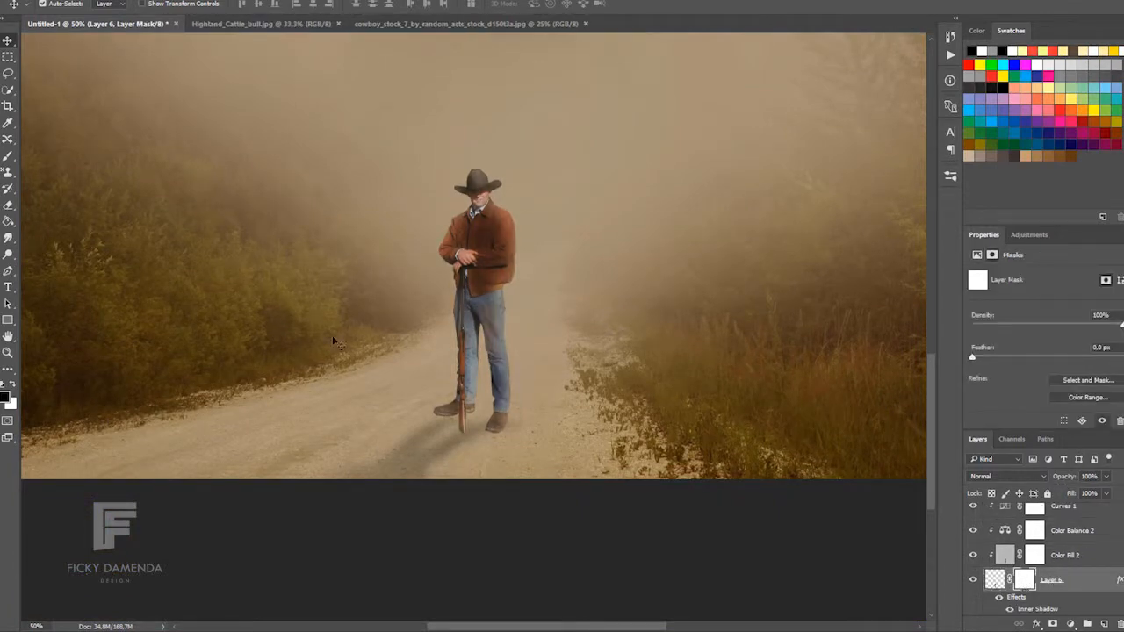
{"action": "key", "text": "b"}
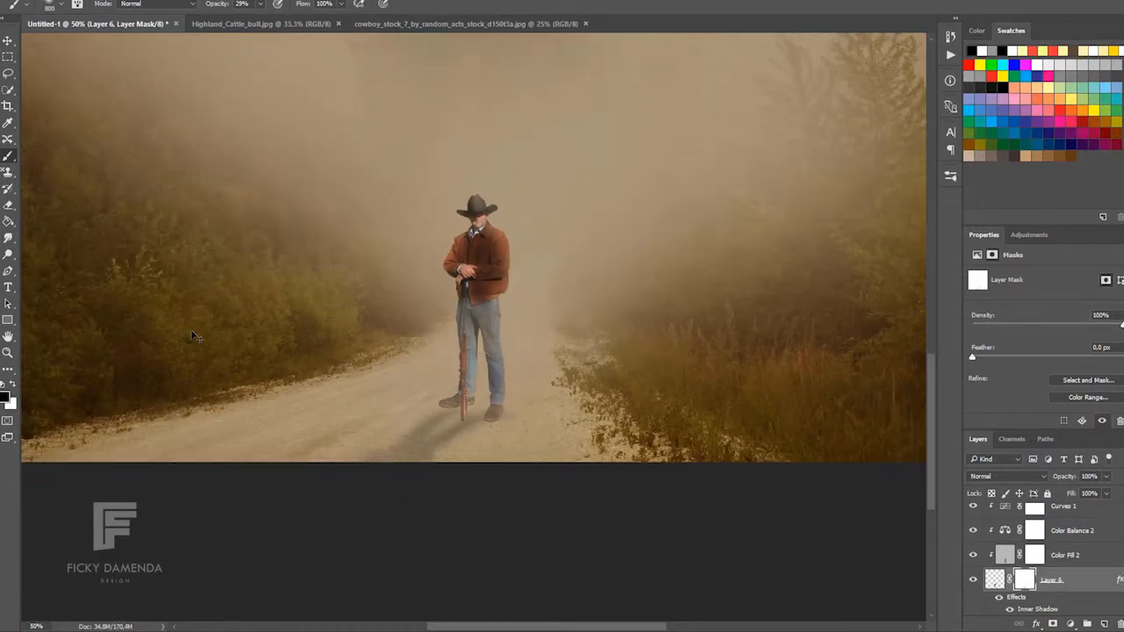
{"action": "key", "text": "ctrl+minus"}
{"action": "key", "text": "ctrl+minus"}
{"action": "key", "text": "ctrl+plus"}
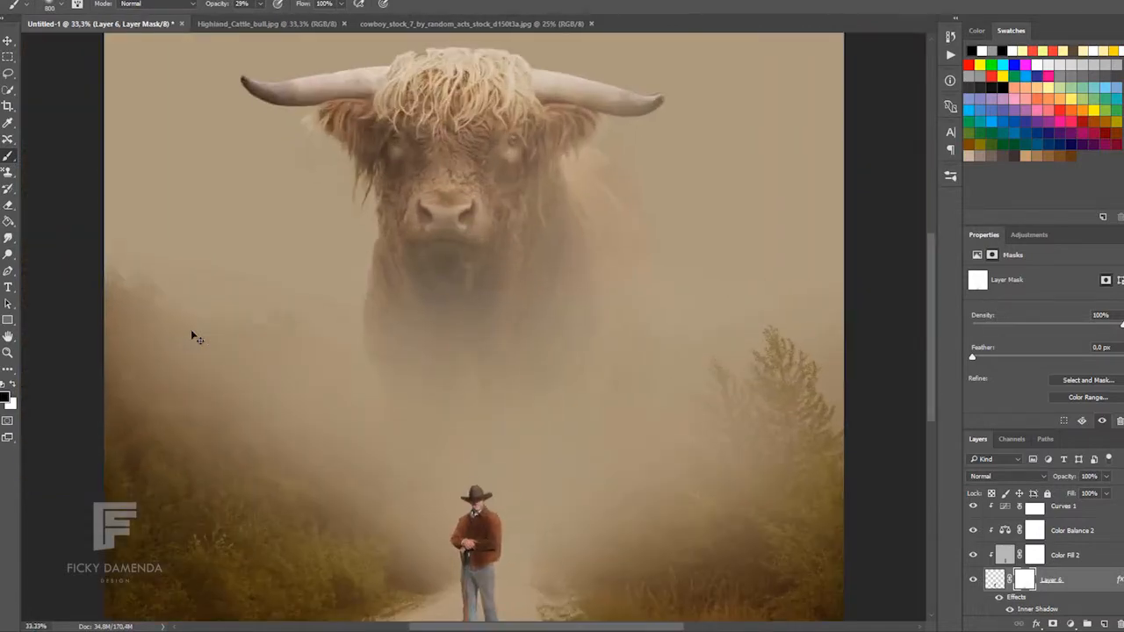
{"action": "key", "text": "ctrl+minus"}
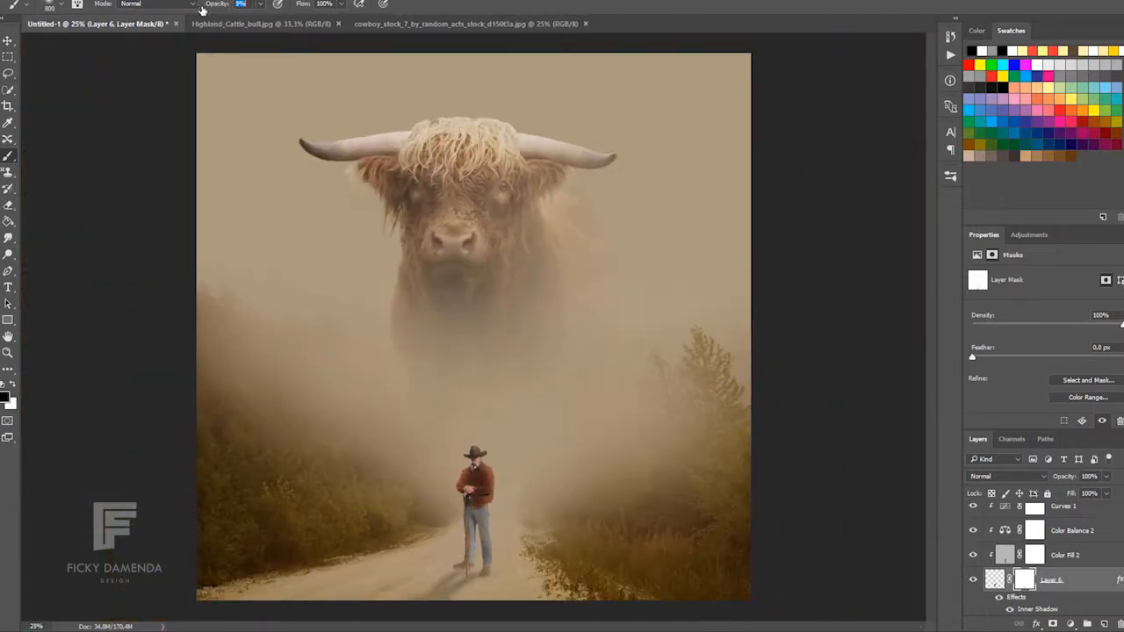
{"action": "left_click", "coordinate": [479, 481]}
{"action": "key", "text": "ctrl+alt+z"}
{"action": "key", "text": "ctrl+alt+z"}
Try enlarging the cowboy on Layer 6 with Free Transform and revert the scaling.
{"action": "left_click", "coordinate": [10, 42]}
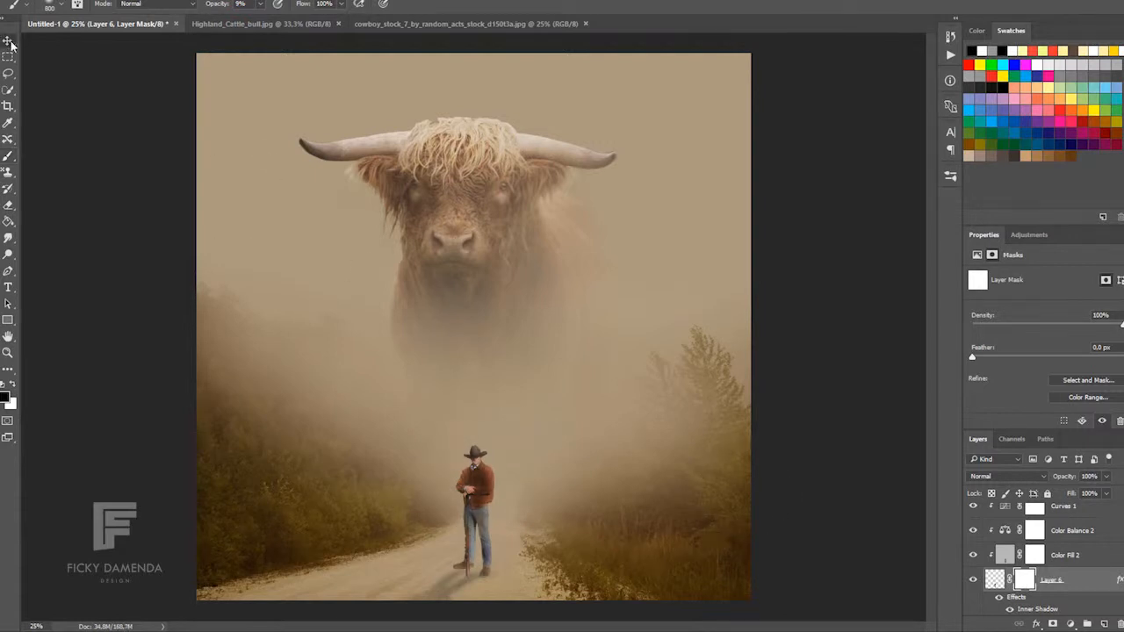
{"action": "key", "text": "ctrl+plus"}
{"action": "scroll", "coordinate": [920, 426], "scroll_direction": "down", "scroll_amount": 2}
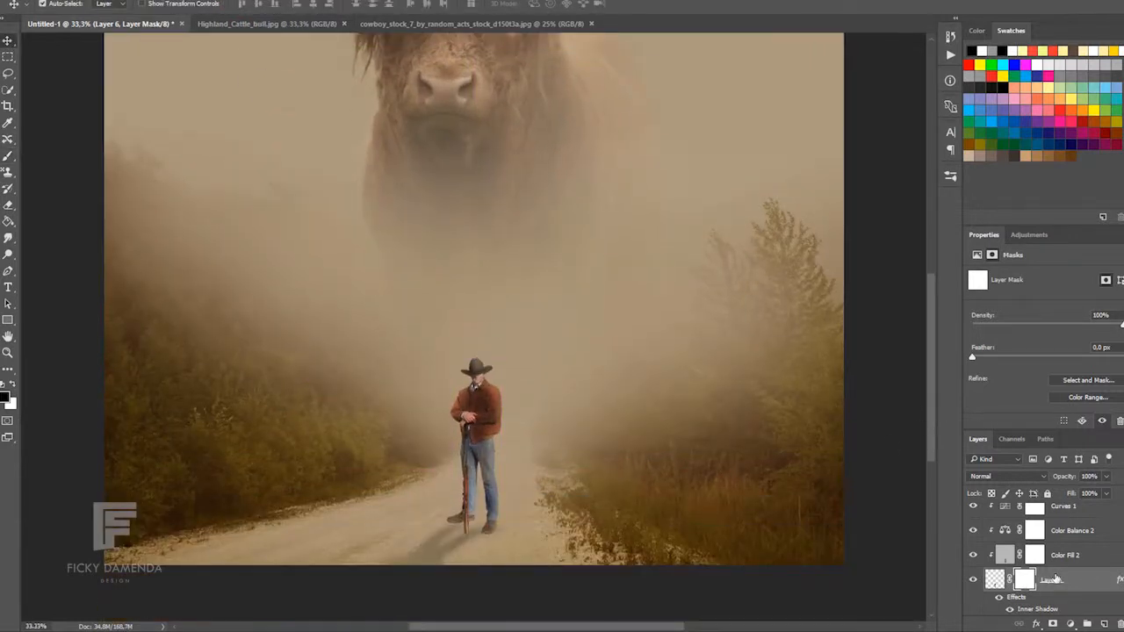
{"action": "left_click", "coordinate": [995, 578]}
{"action": "key", "text": "ctrl+t"}
{"action": "left_click_drag", "start_coordinate": [502, 357], "coordinate": [611, 216]}
{"action": "key", "text": "ctrl+minus"}
{"action": "key", "text": "ctrl+z"}
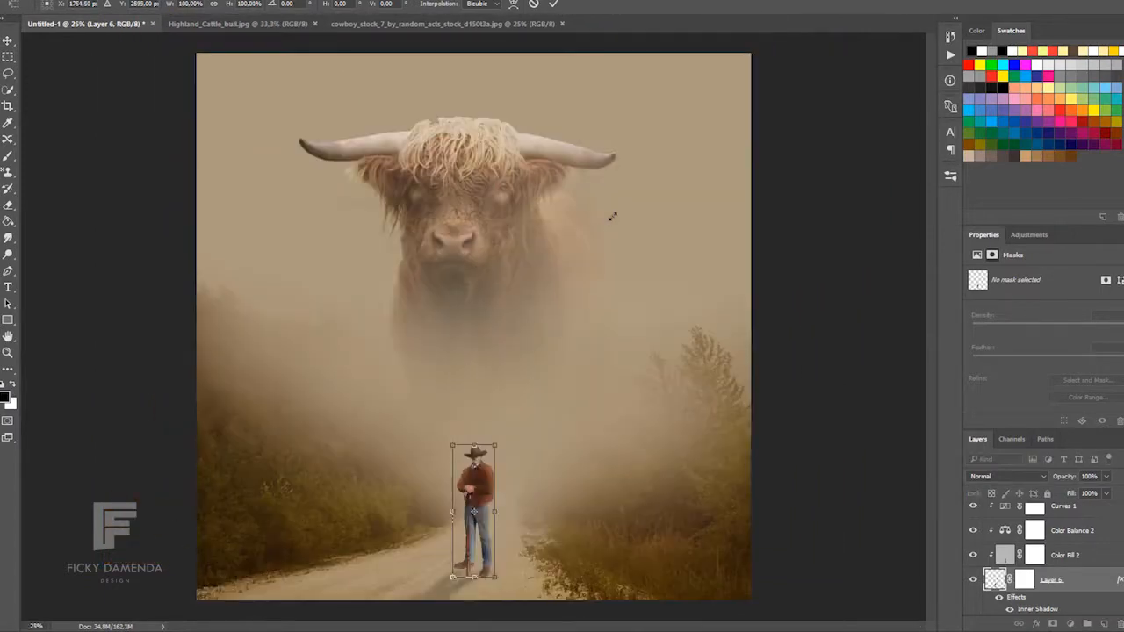
{"action": "left_click", "coordinate": [557, 5]}
{"action": "left_click", "coordinate": [799, 316]}
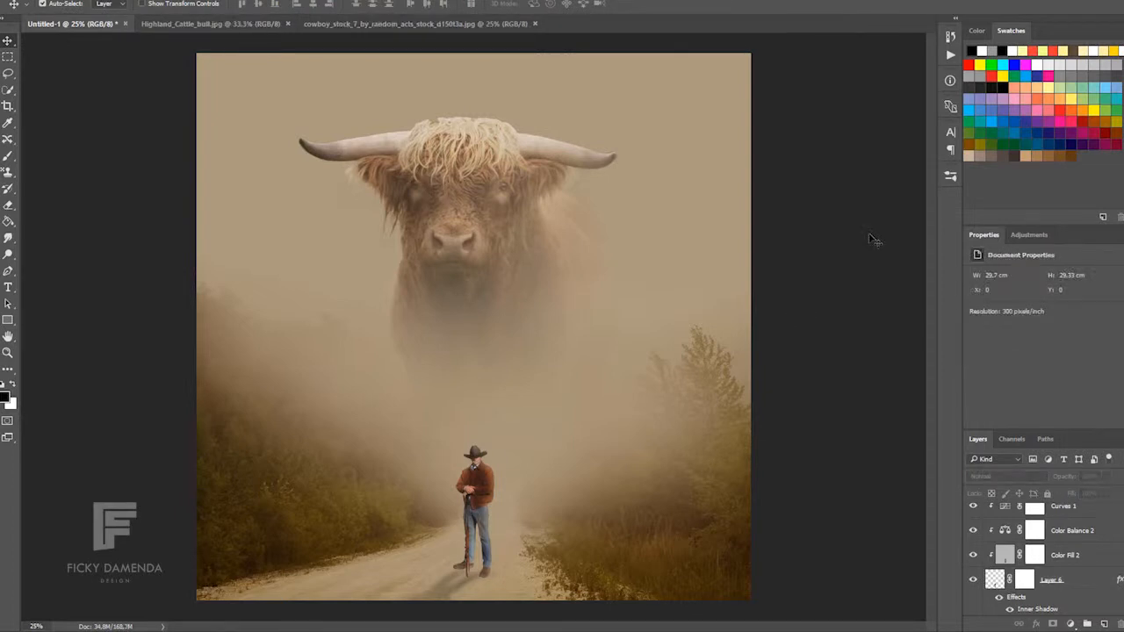
Add a Levels adjustment above Curves 1 with input levels of 9, 1.03 and 224.
{"action": "scroll", "coordinate": [1093, 535], "scroll_direction": "down", "scroll_amount": 5}
{"action": "scroll", "coordinate": [1094, 527], "scroll_direction": "up", "scroll_amount": 5}
{"action": "left_click", "coordinate": [1093, 519]}
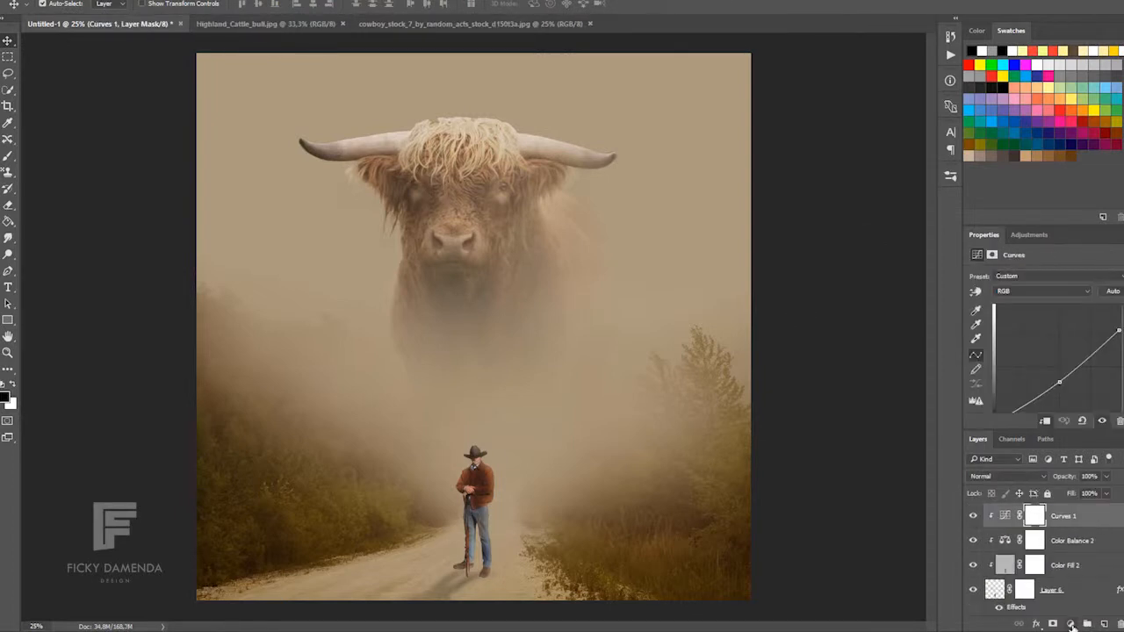
{"action": "left_click", "coordinate": [1072, 625]}
{"action": "left_click", "coordinate": [1095, 415]}
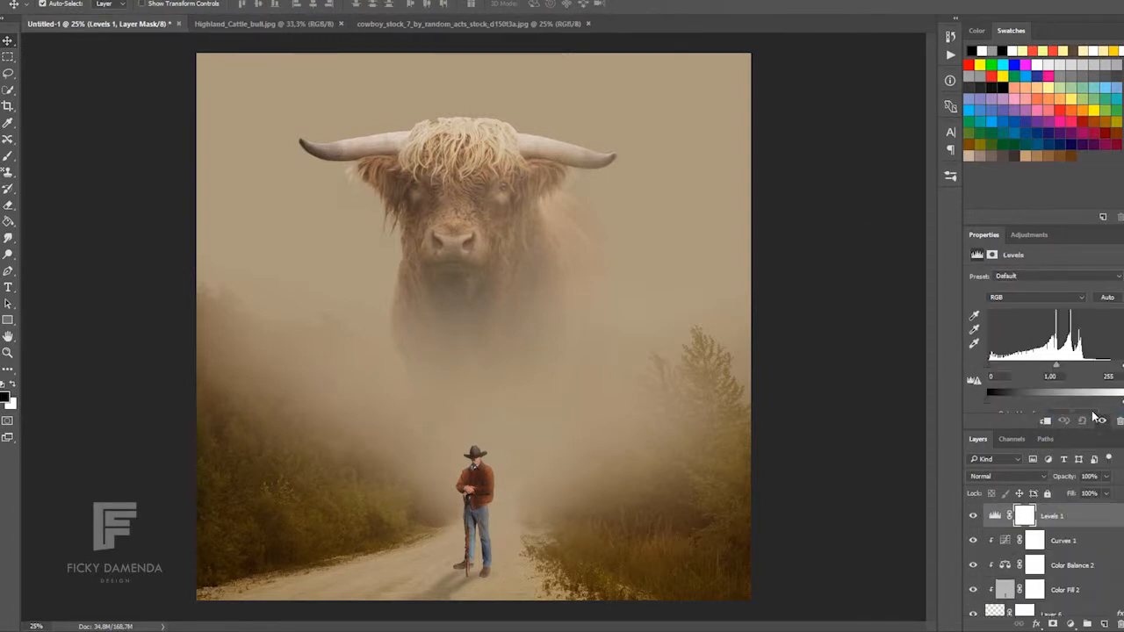
{"action": "left_click_drag", "start_coordinate": [990, 369], "coordinate": [1055, 370]}
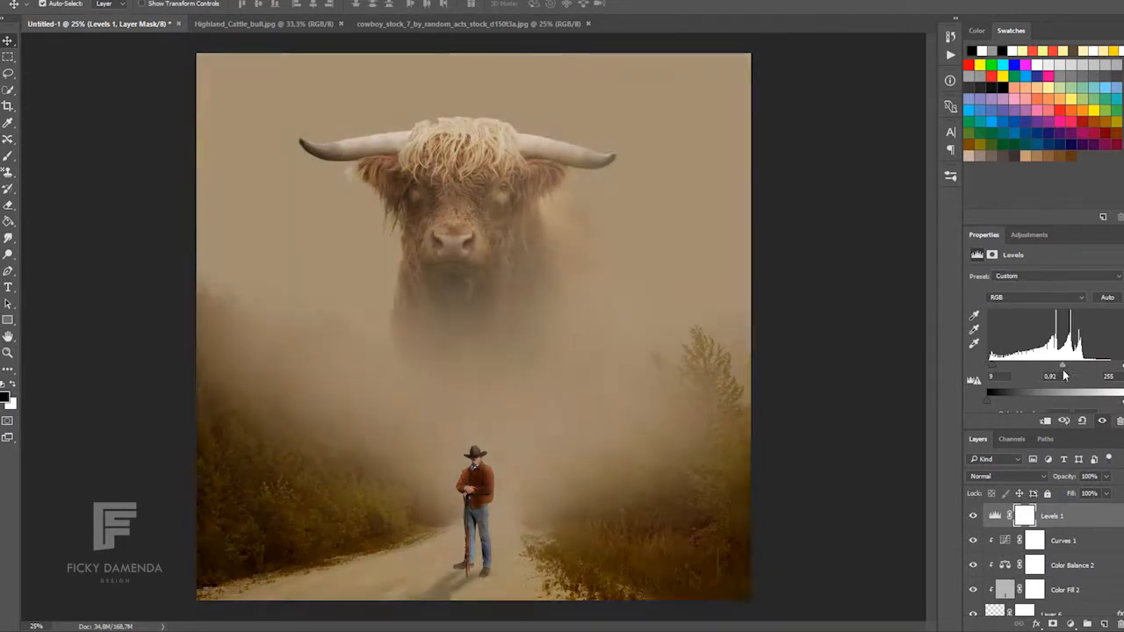
{"action": "left_click_drag", "start_coordinate": [995, 404], "coordinate": [973, 407]}
{"action": "left_click_drag", "start_coordinate": [1097, 372], "coordinate": [1108, 369]}
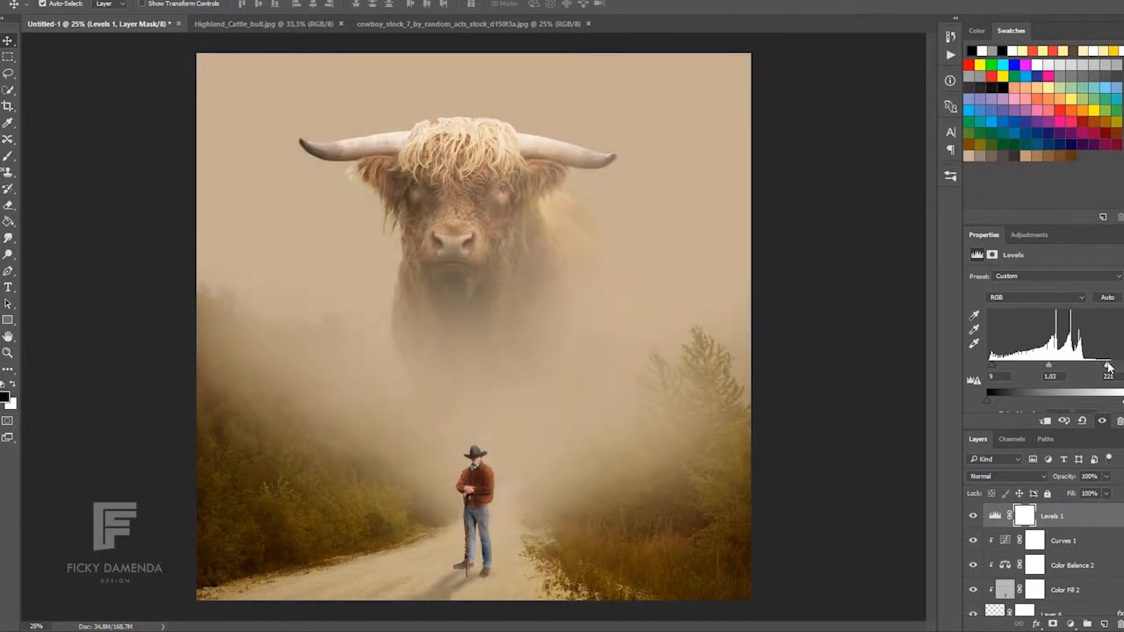
Reveal more of the bull's chest and body by painting white on Layer 1's mask with the Brush at 9% opacity.
{"action": "scroll", "coordinate": [1120, 553], "scroll_direction": "down", "scroll_amount": 3}
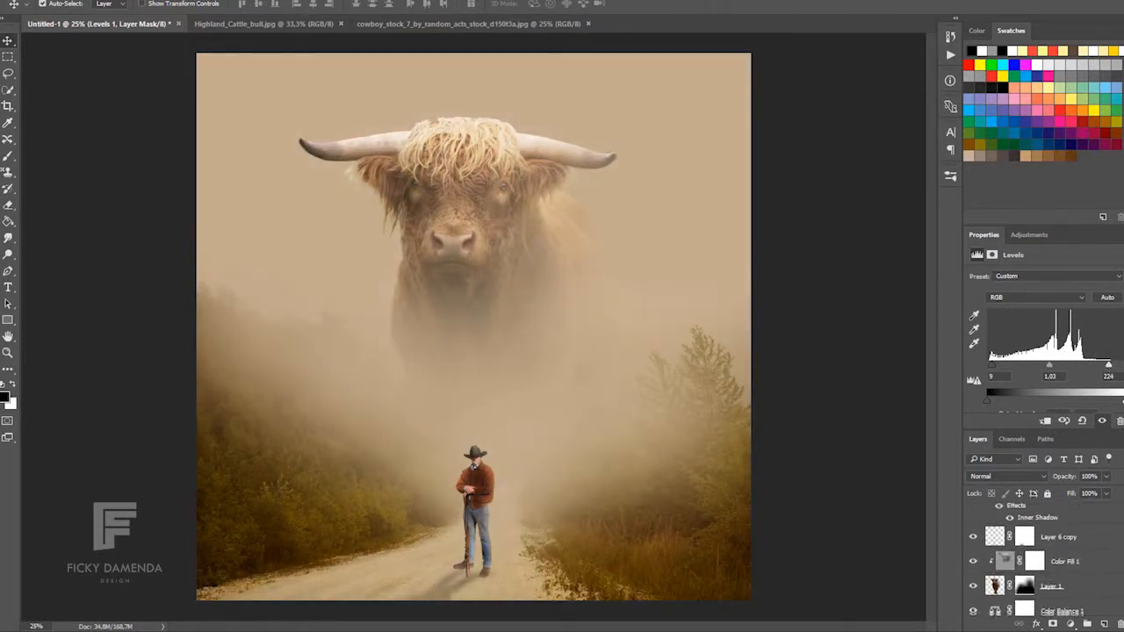
{"action": "left_click", "coordinate": [1011, 565]}
{"action": "left_click", "coordinate": [1025, 586]}
{"action": "left_click", "coordinate": [5, 157]}
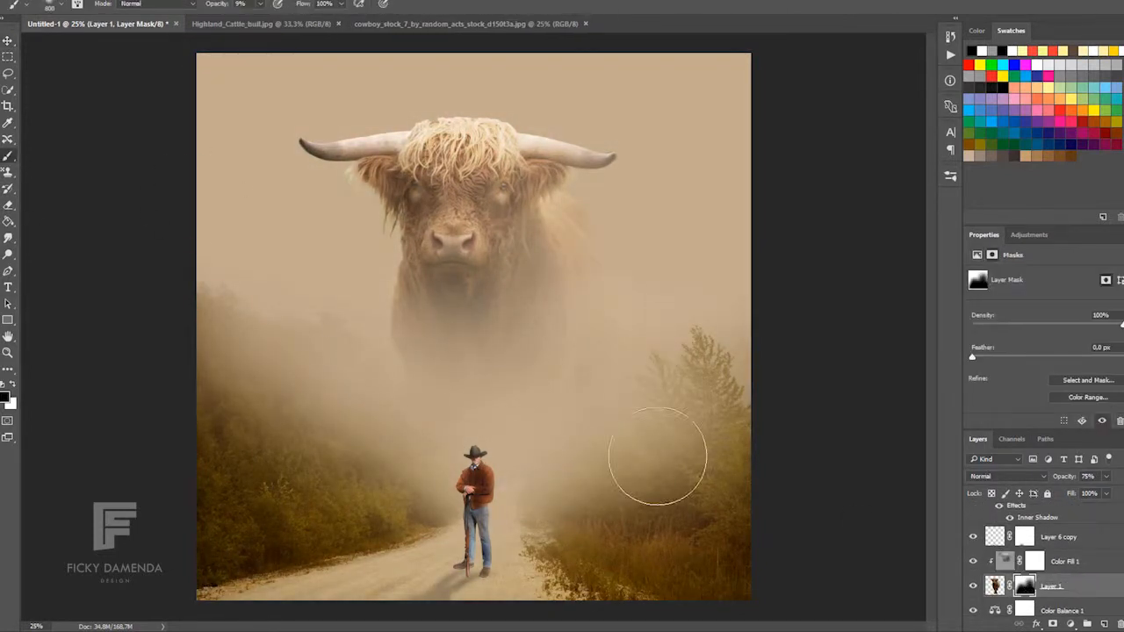
{"action": "key", "text": "x"}
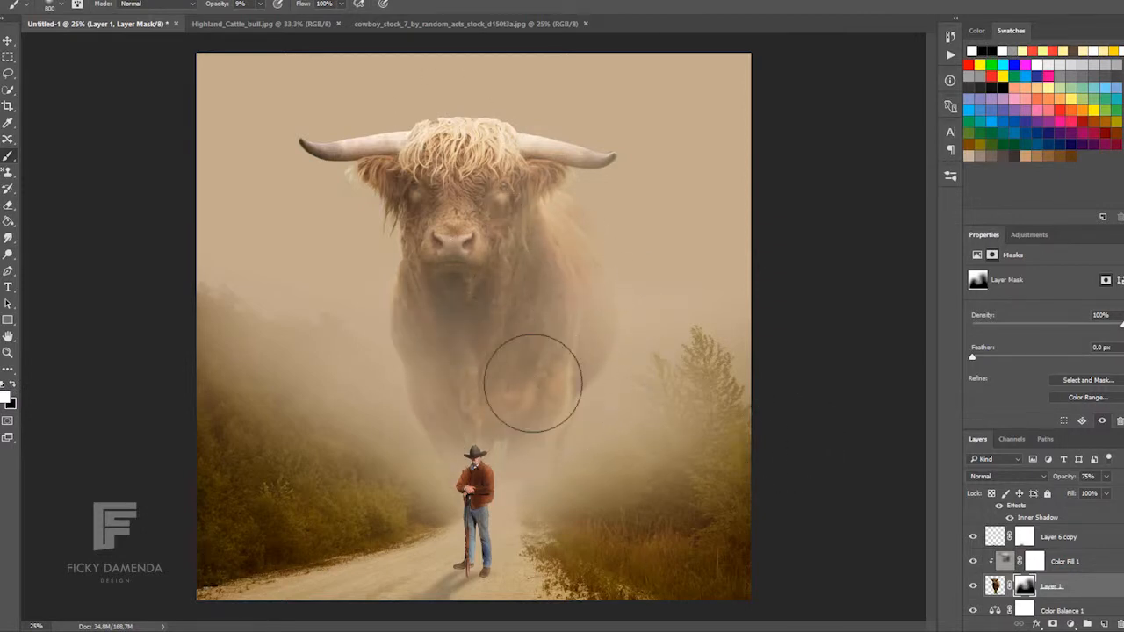
{"action": "key", "text": "v"}
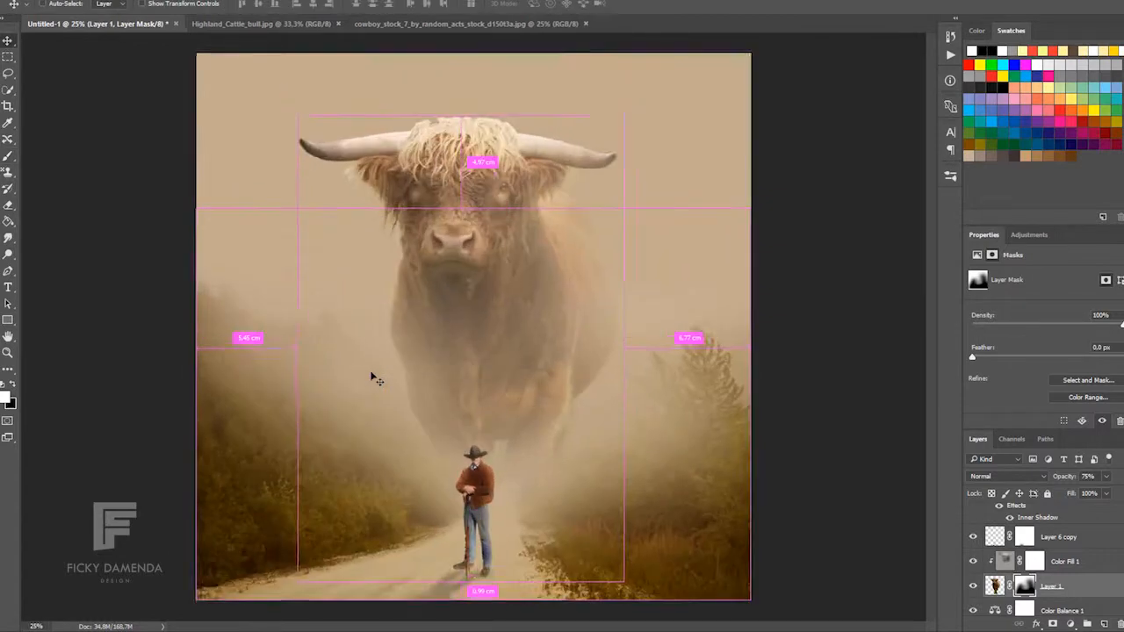
Merge all layers of the composite into a single Background layer.
{"action": "scroll", "coordinate": [1073, 590], "scroll_direction": "down", "scroll_amount": 5}
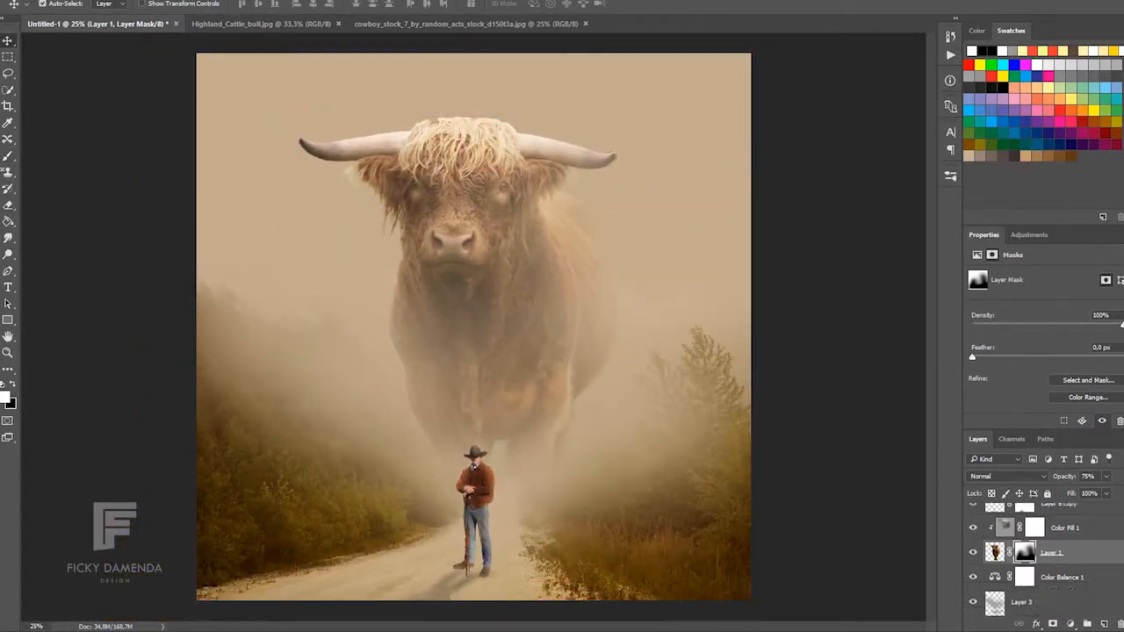
{"action": "left_click", "coordinate": [1073, 605]}
{"action": "scroll", "coordinate": [1073, 597], "scroll_direction": "up", "scroll_amount": 10}
{"action": "left_click", "coordinate": [1080, 520], "text": "shift"}
{"action": "right_click", "coordinate": [1080, 521]}
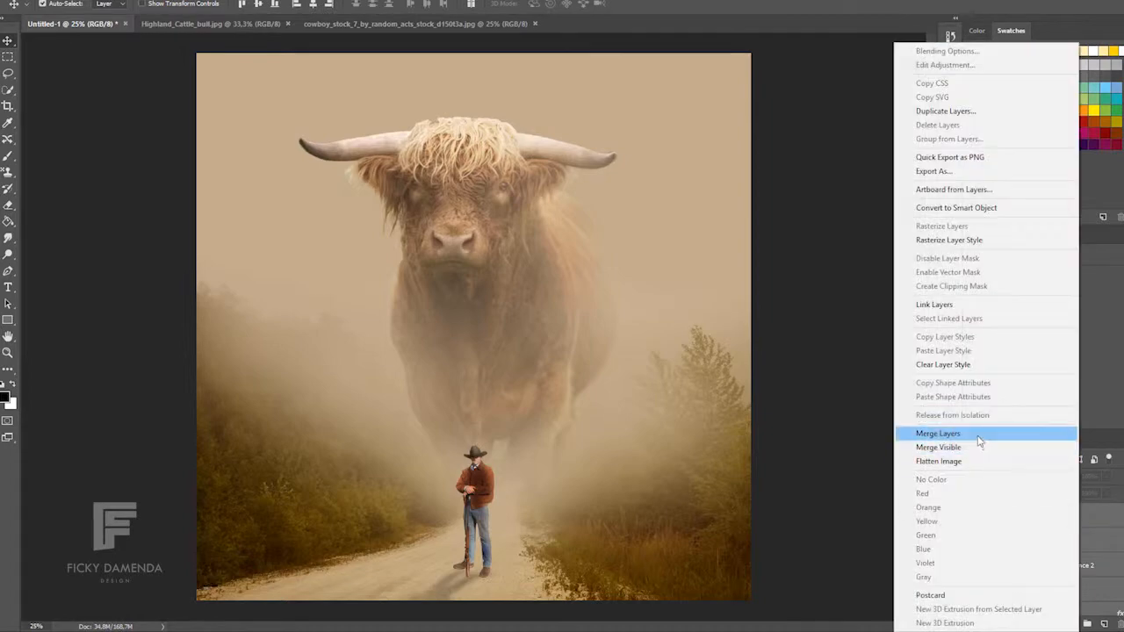
{"action": "left_click", "coordinate": [943, 431]}
Apply the Camera Raw Filter with Contrast +9, Shadows +29, Whites +14, Blacks -33, Clarity +37 and Vibrance +14.
{"action": "left_click", "coordinate": [198, 0]}
{"action": "left_click", "coordinate": [228, 57]}
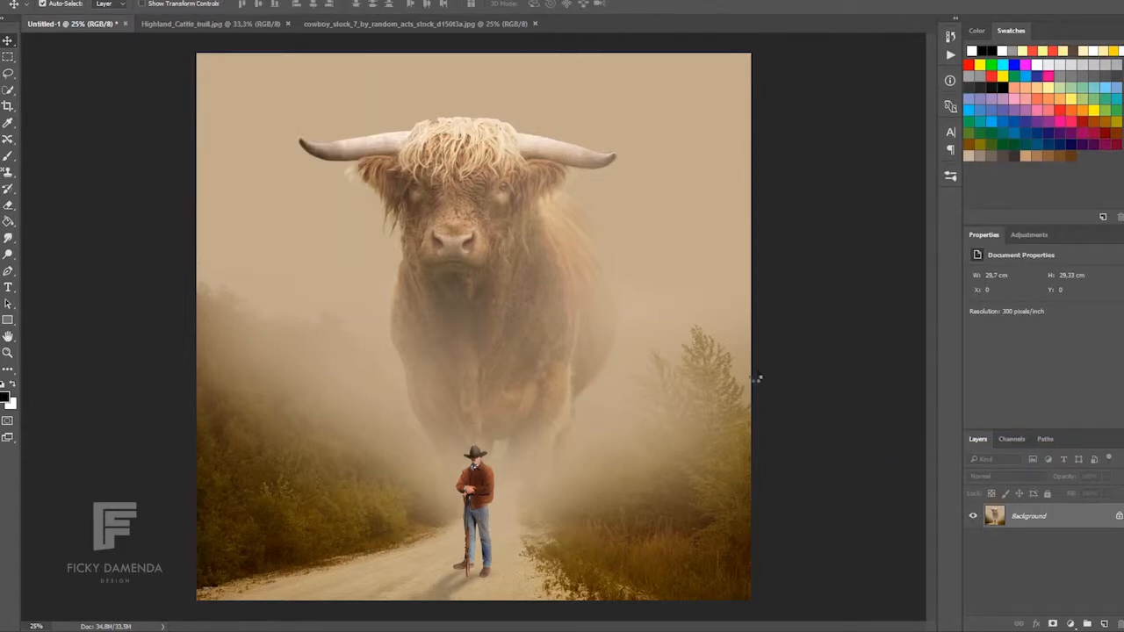
{"action": "left_click_drag", "start_coordinate": [893, 367], "coordinate": [883, 386]}
{"action": "left_click_drag", "start_coordinate": [873, 256], "coordinate": [891, 257]}
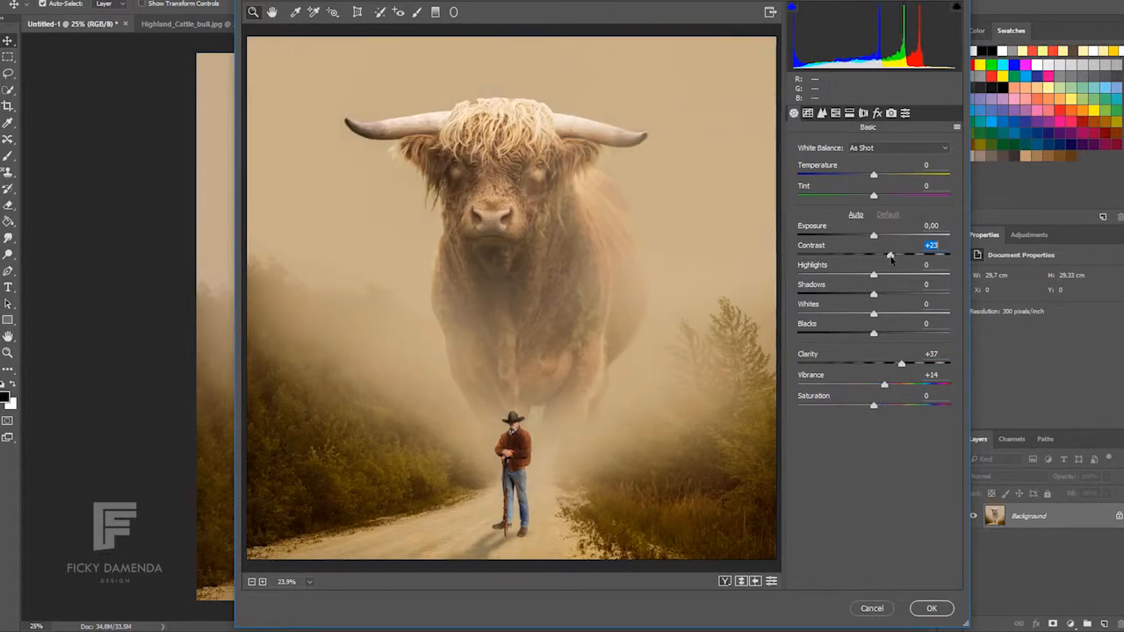
{"action": "left_click_drag", "start_coordinate": [885, 298], "coordinate": [839, 351]}
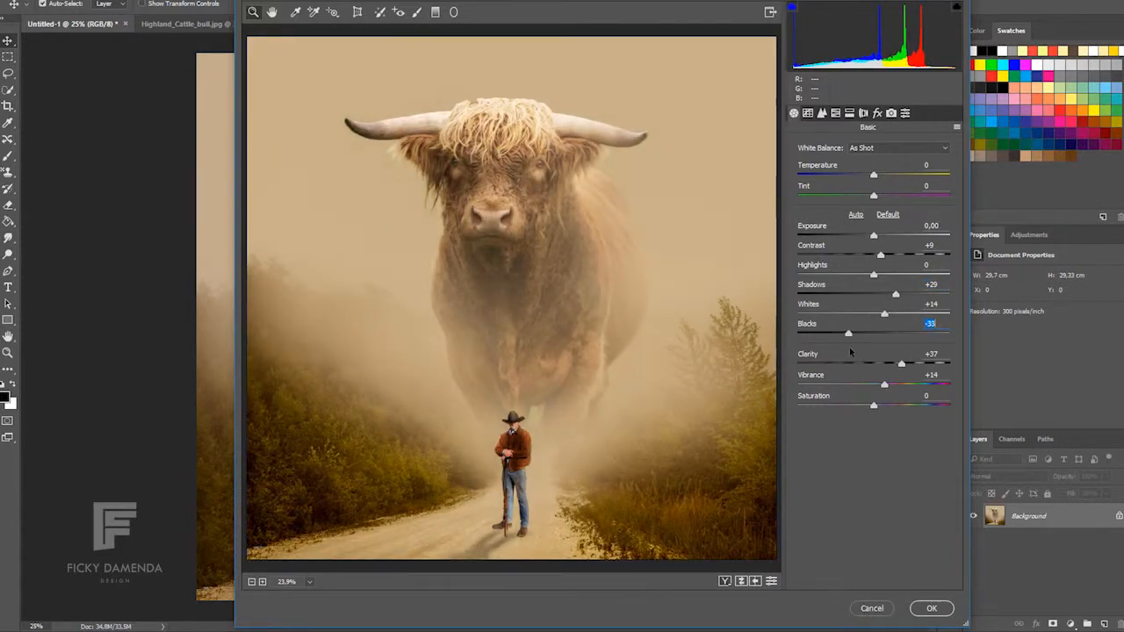
{"action": "left_click", "coordinate": [931, 608]}
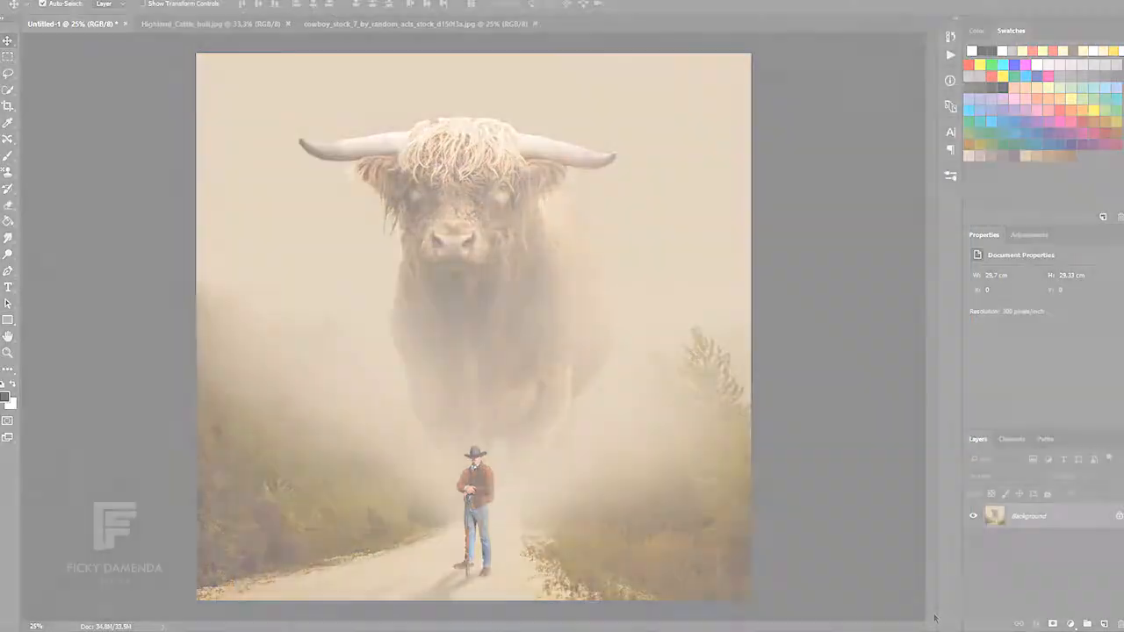